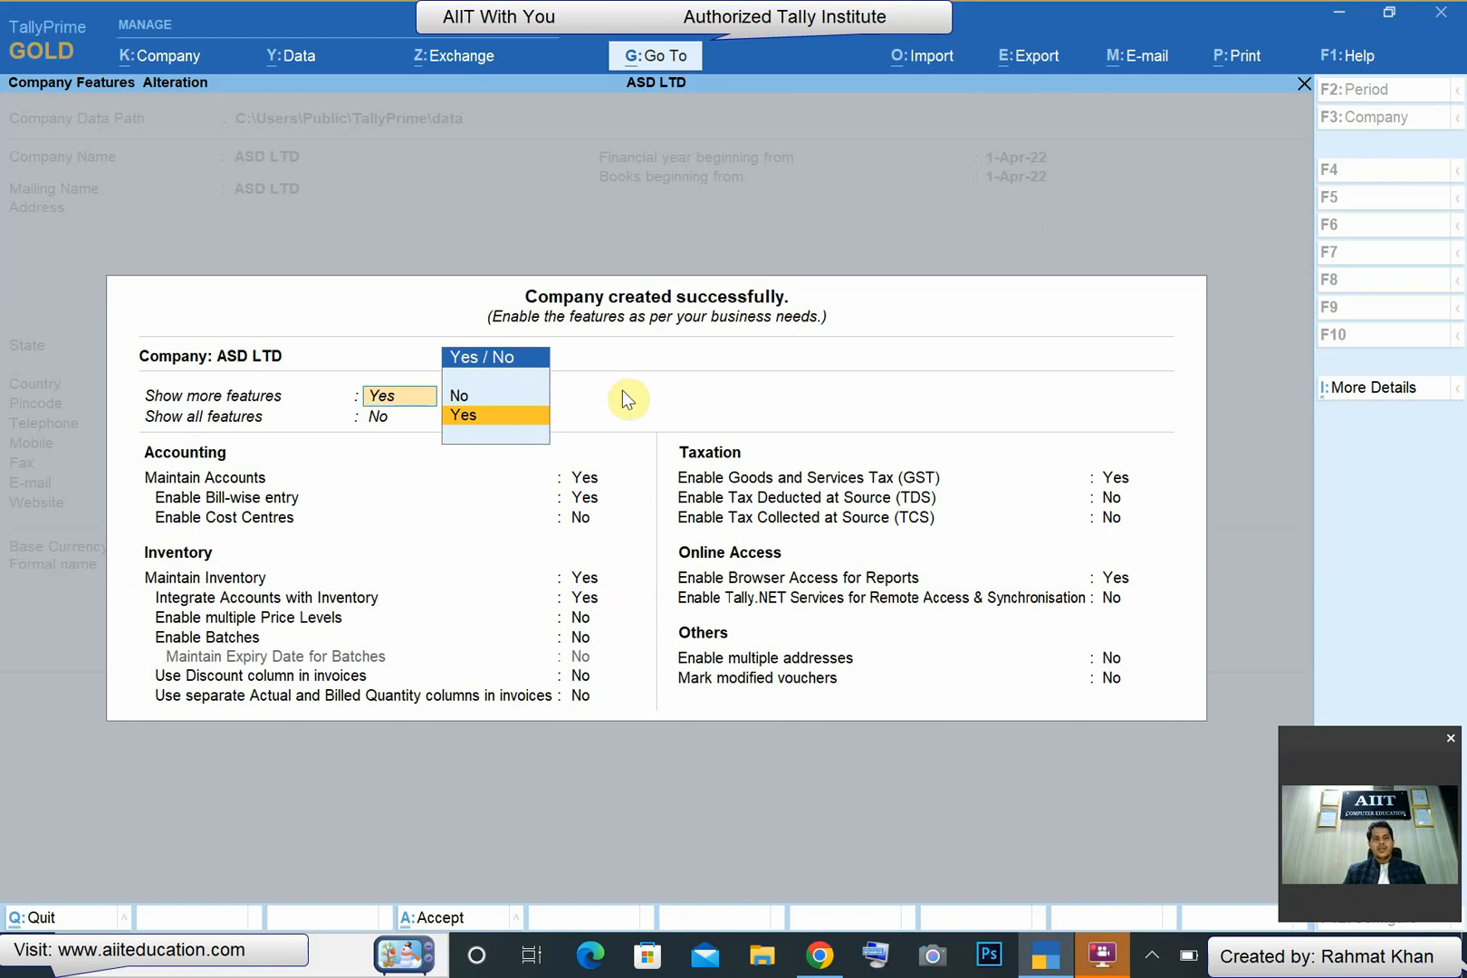
- Go through the company features to the GST details and set the company's state to Chandigarh
key(Return)
key(Return)
key(Return)
key(Return)
key(Return)
key(Return)
key(Return)
key(Return)
key(Return)
key(Return)
key(Return)
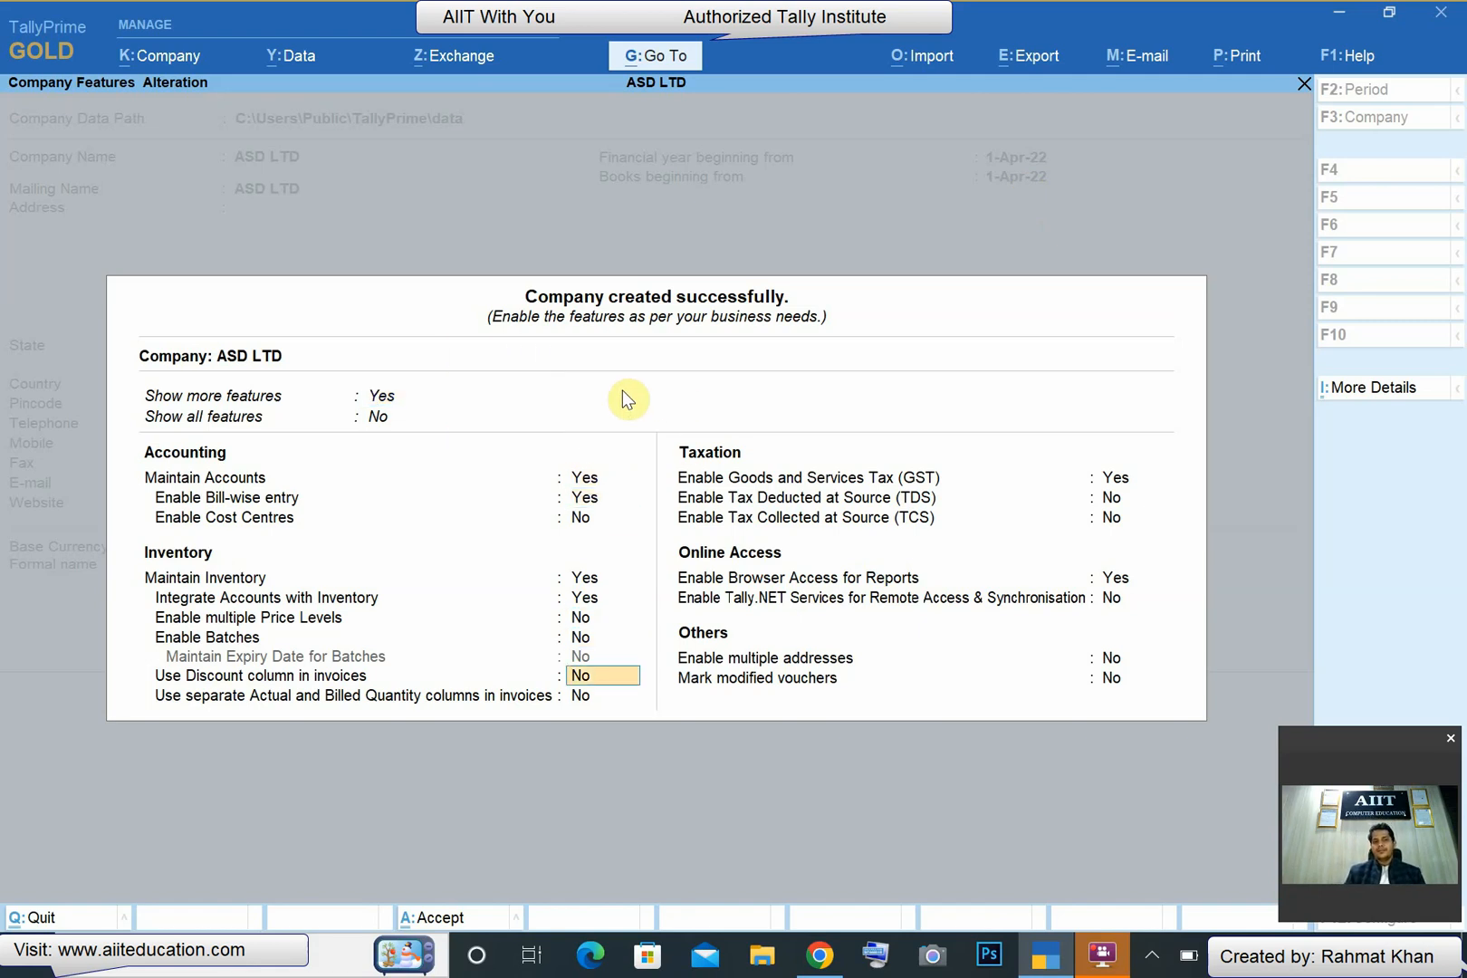
key(Return)
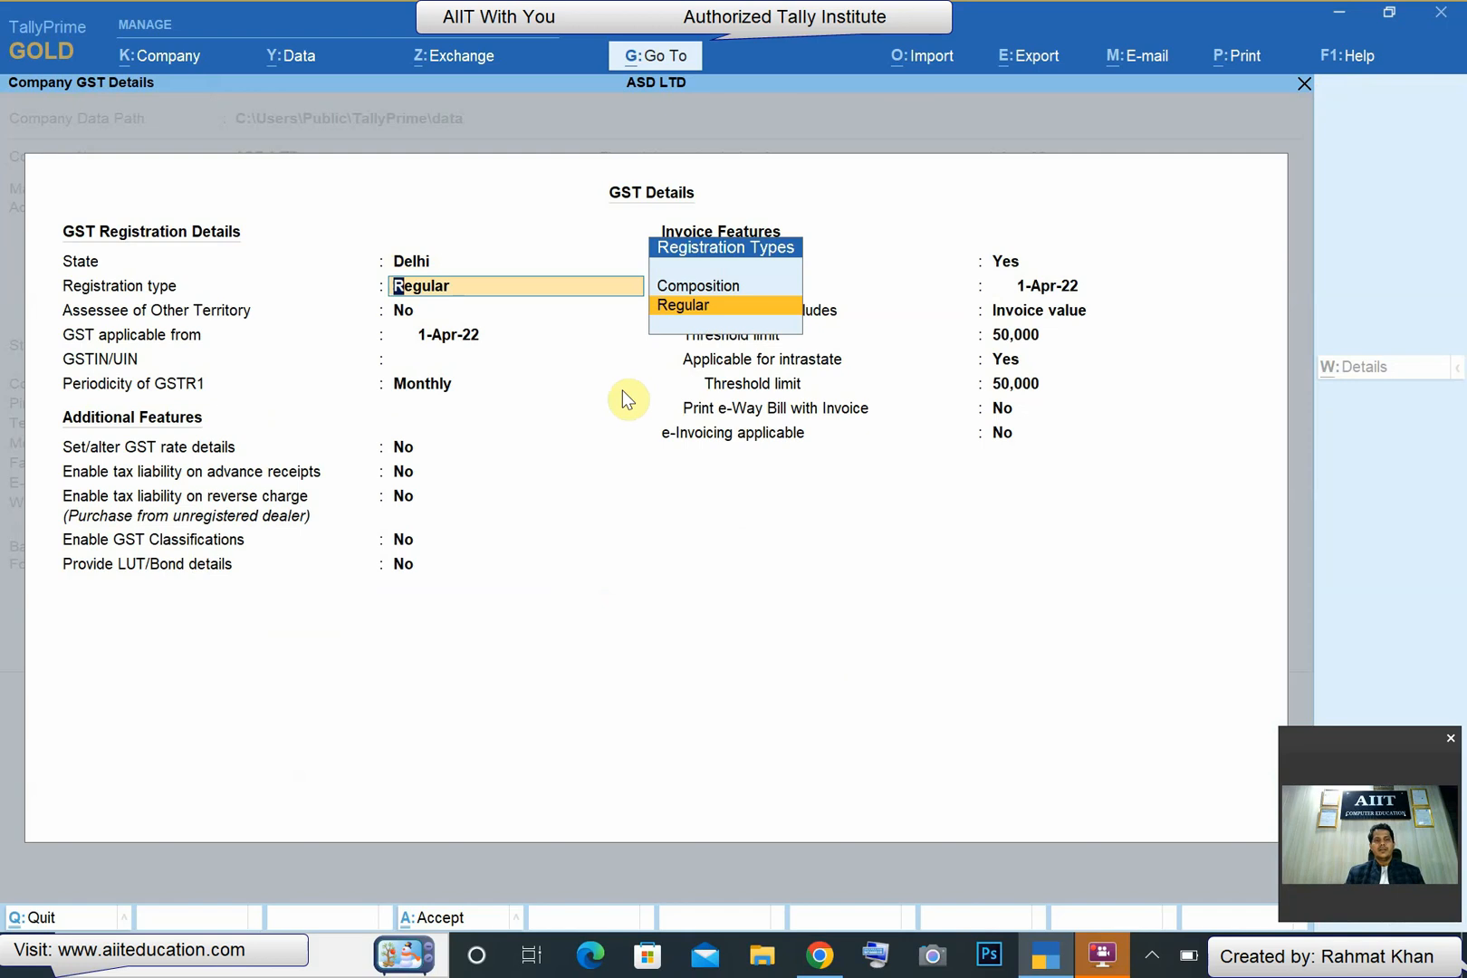
key(Up)
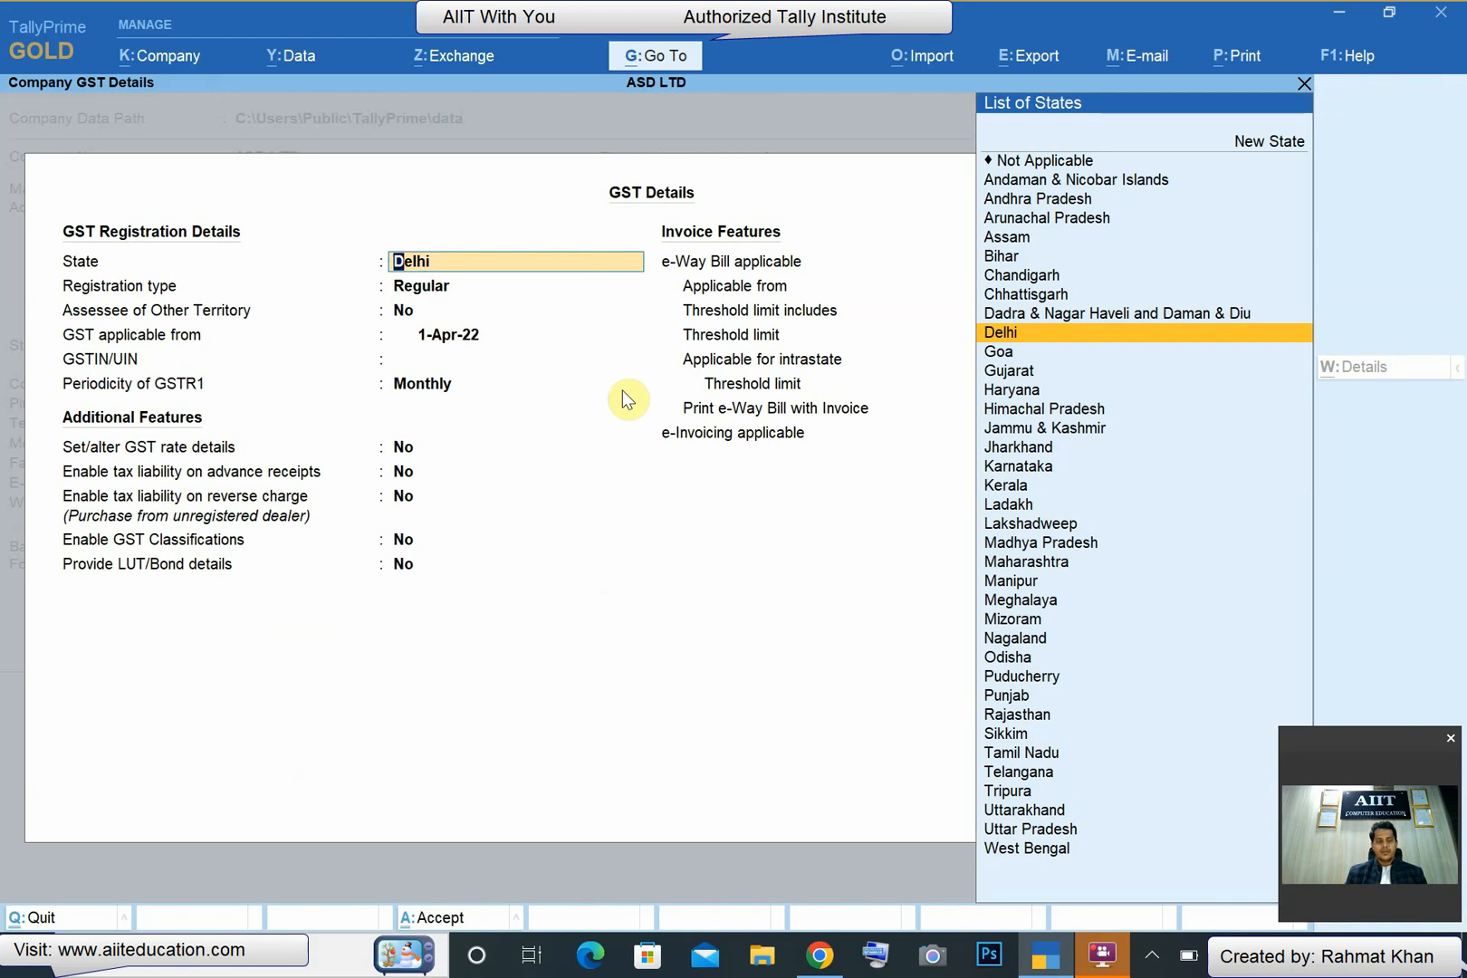
text(CHAND)
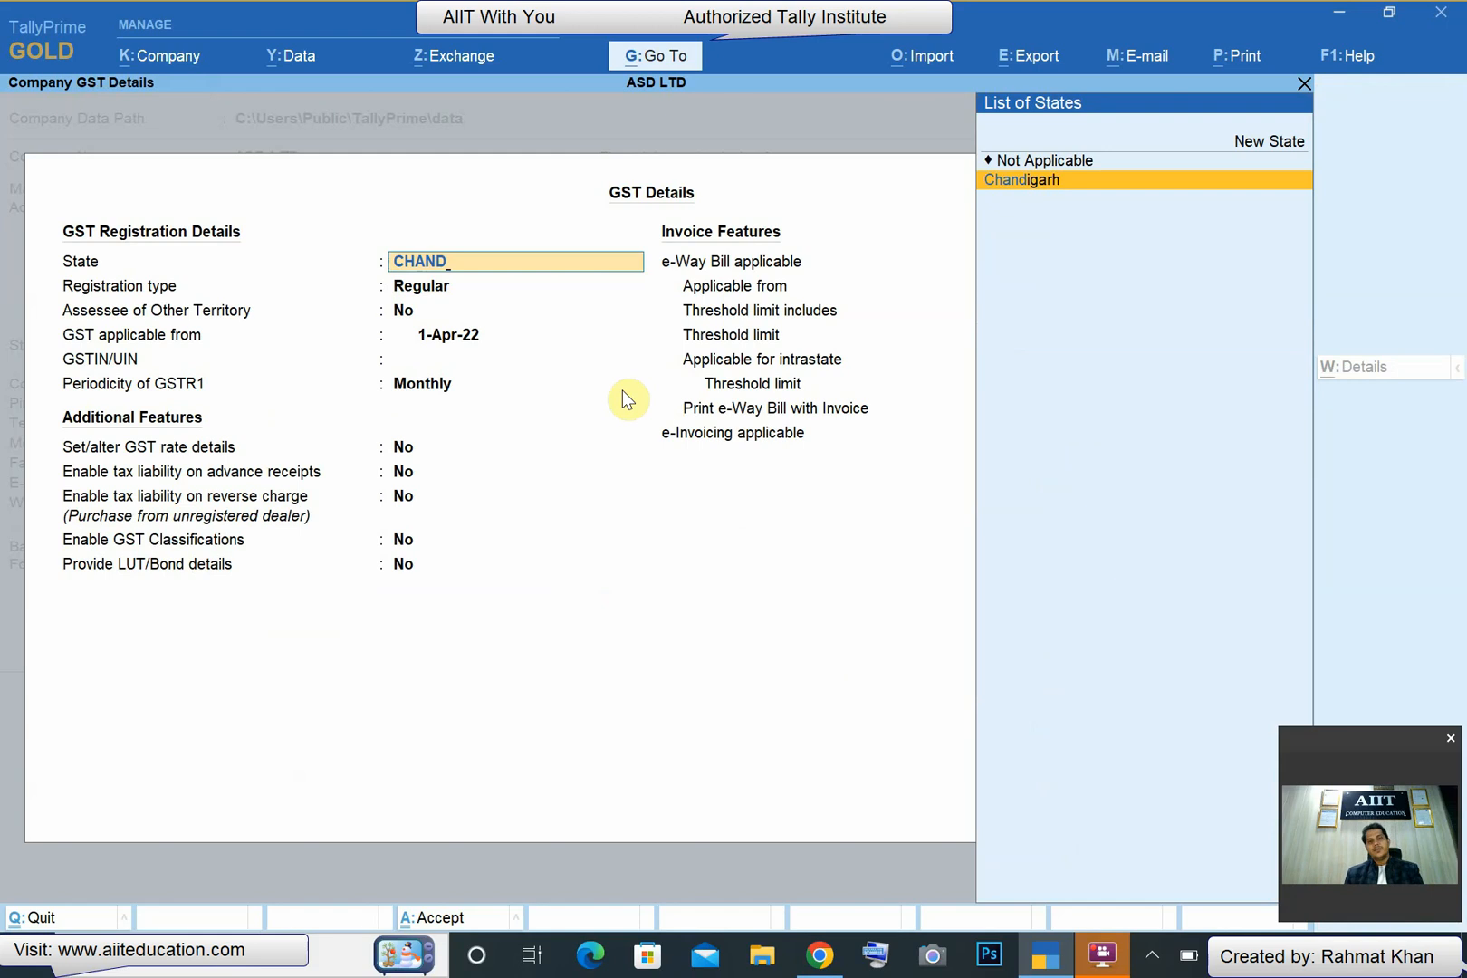
key(Return)
- Enter and copy the company's GSTIN, and save the GST details together with the company features
key(Return)
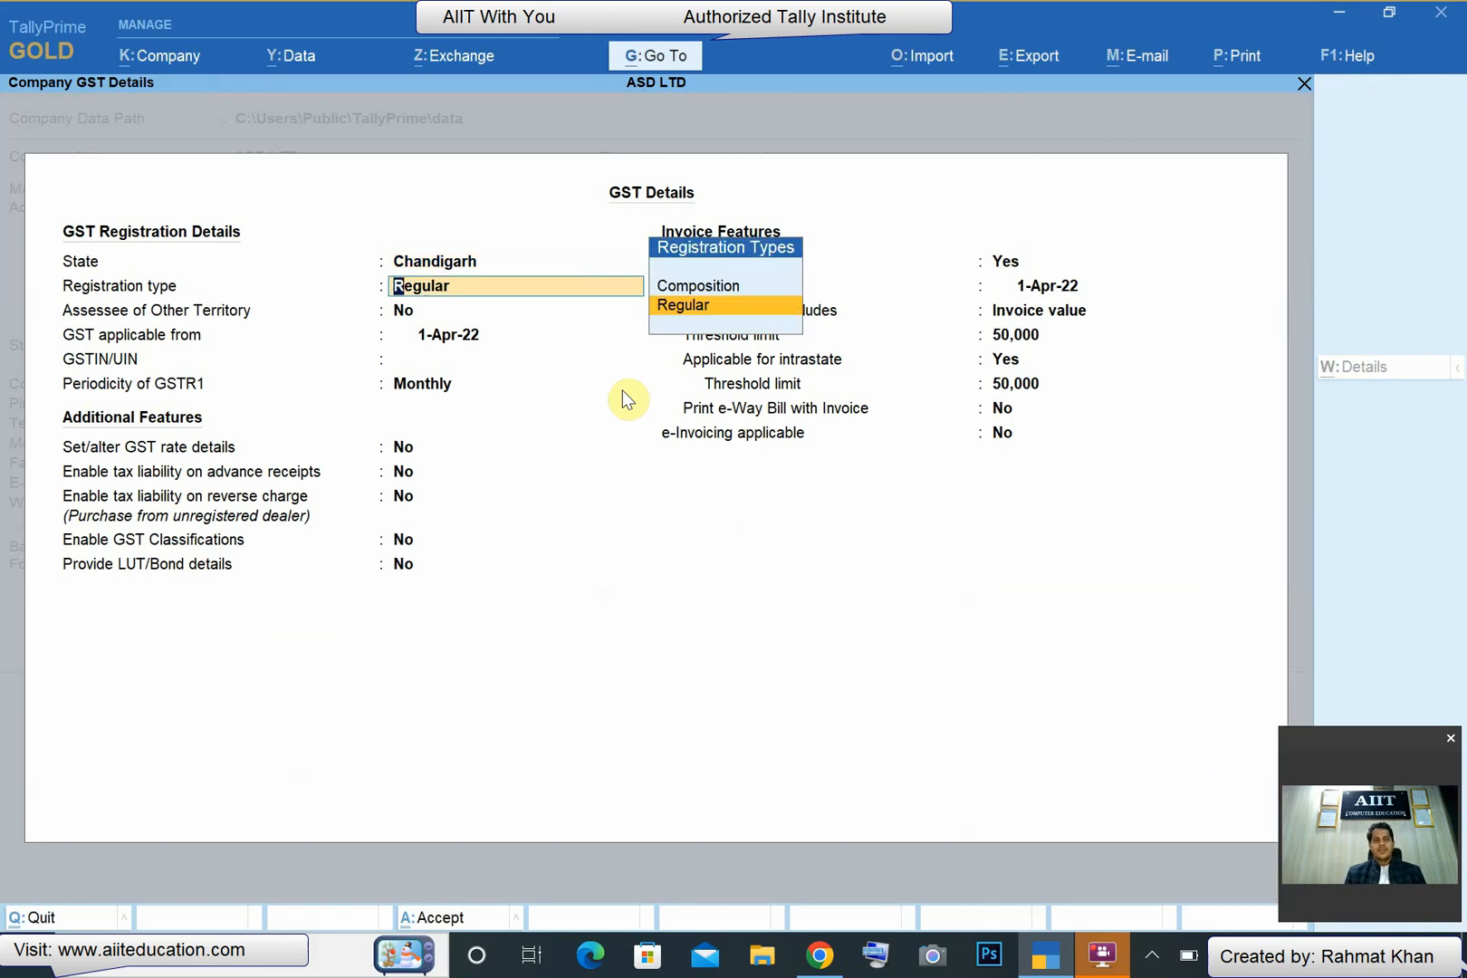
key(Return)
key(Return)
text(07)
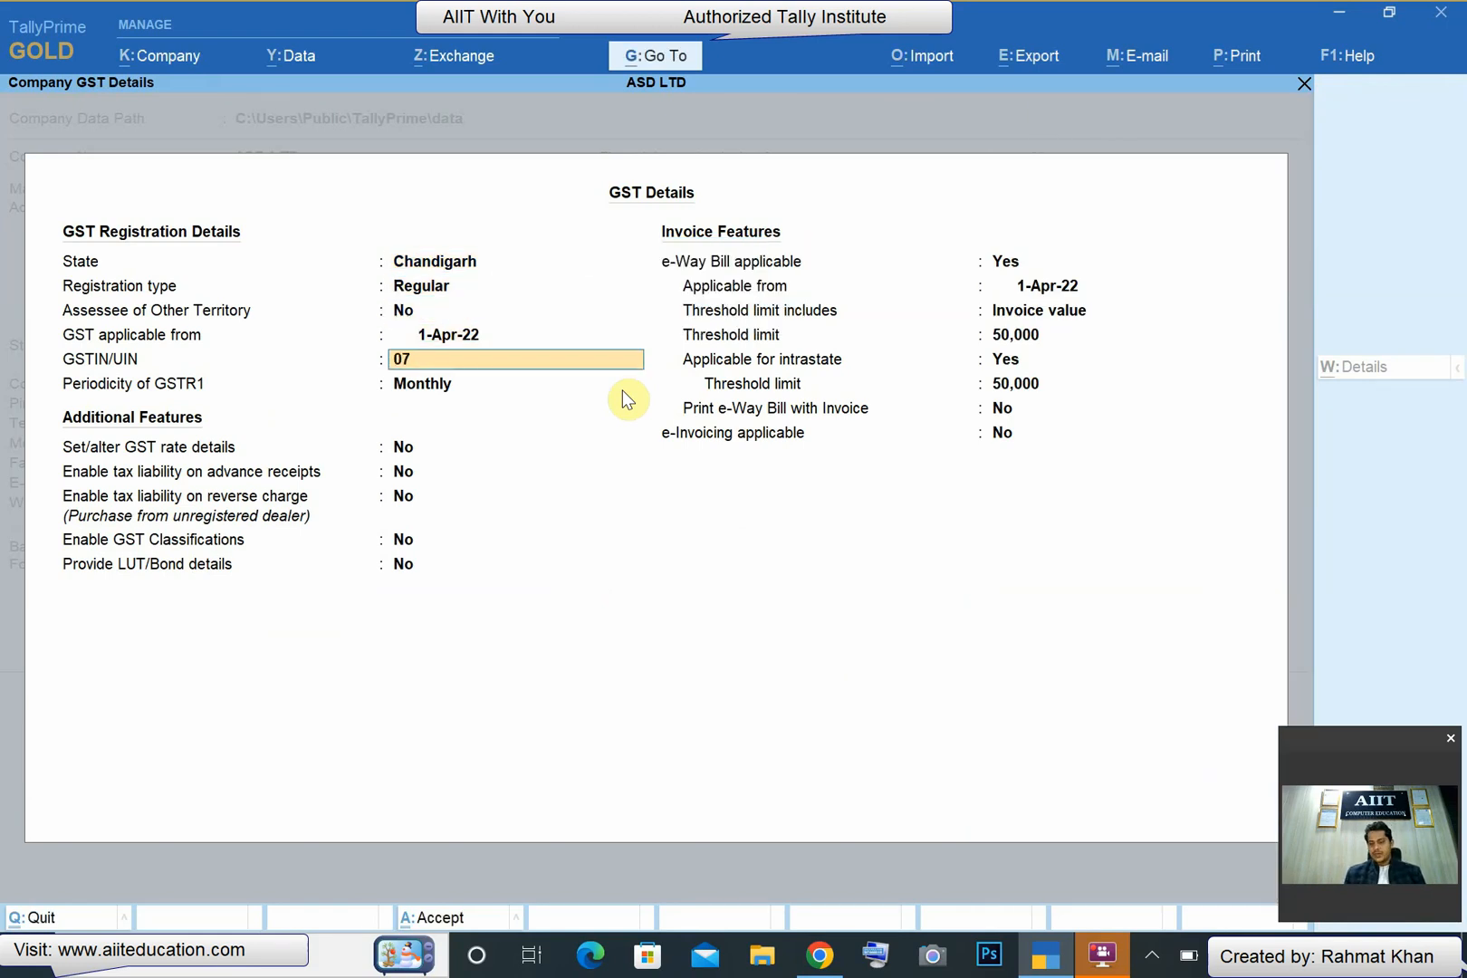
text(AAAAA2222A1ZS)
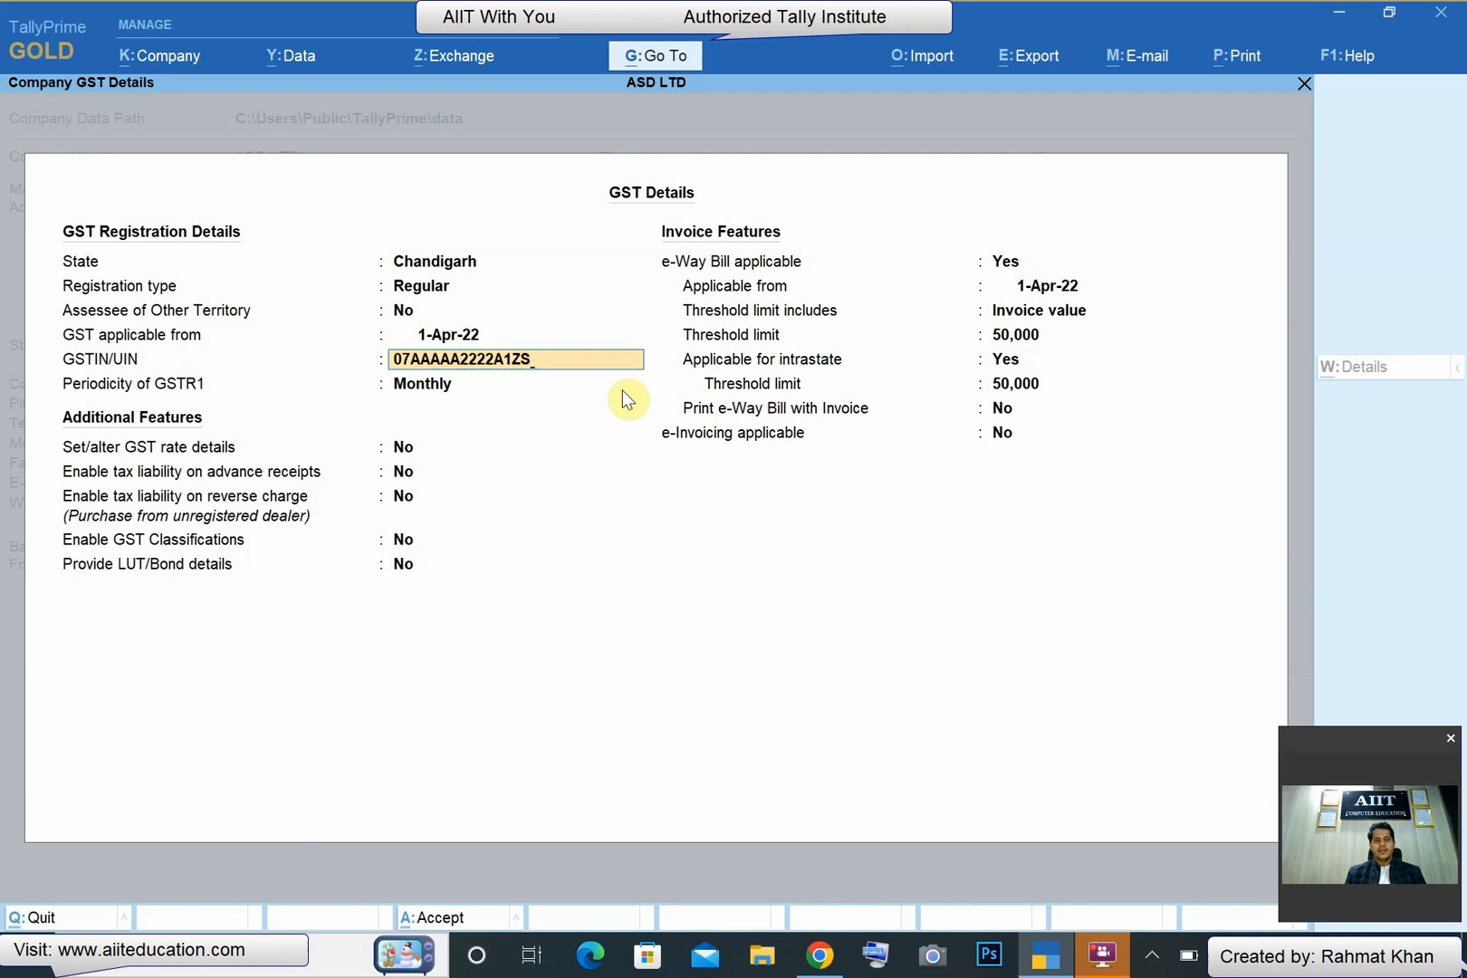
key(ctrl)
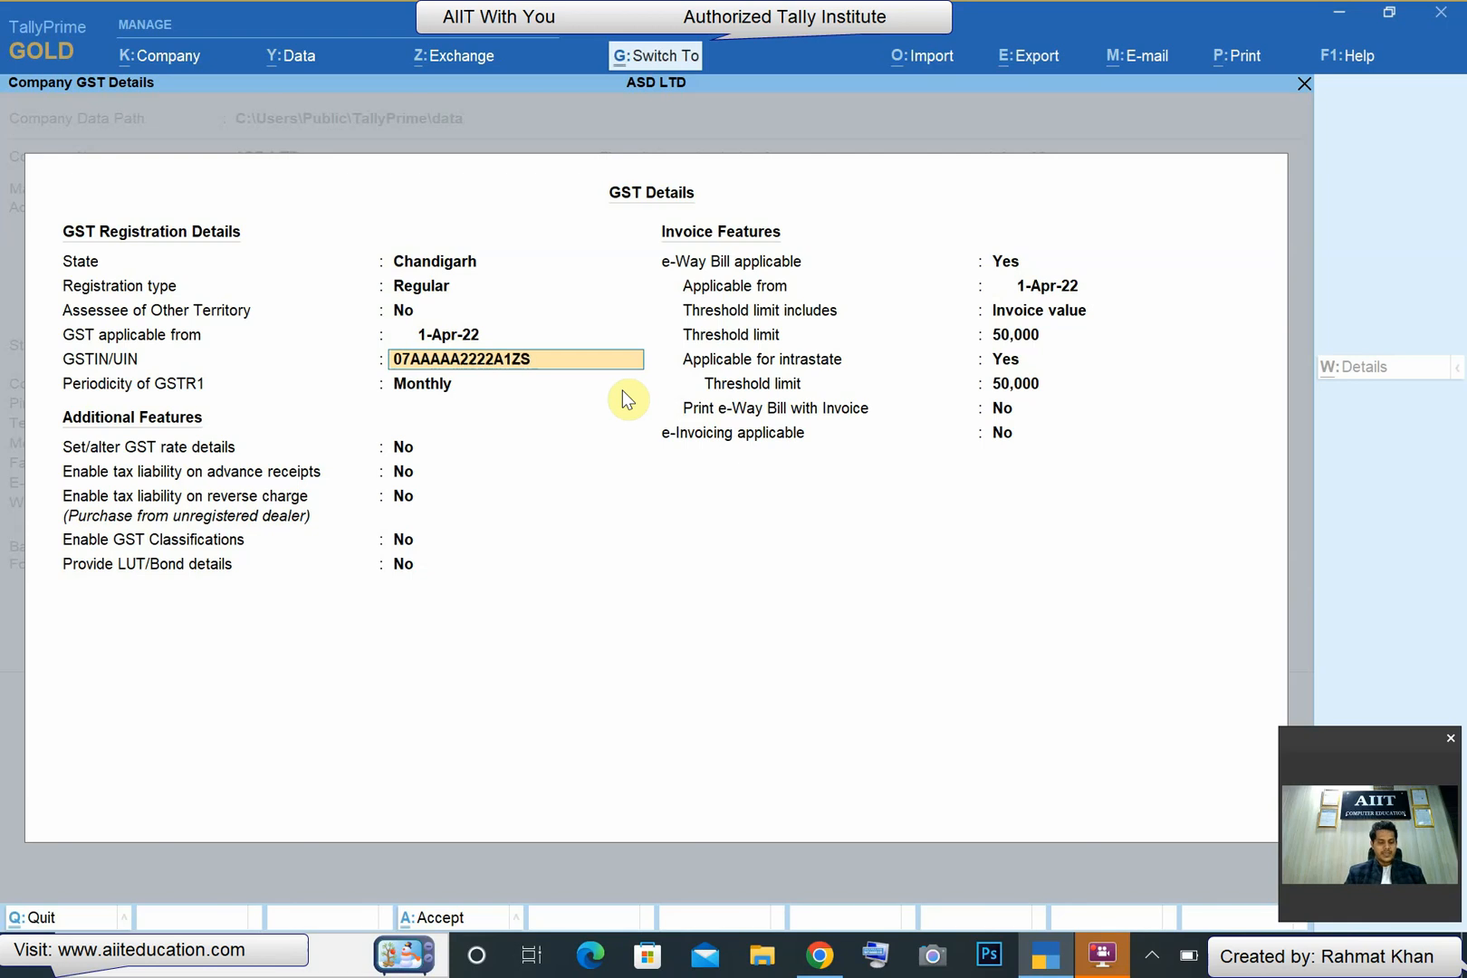
key(ctrl+a)
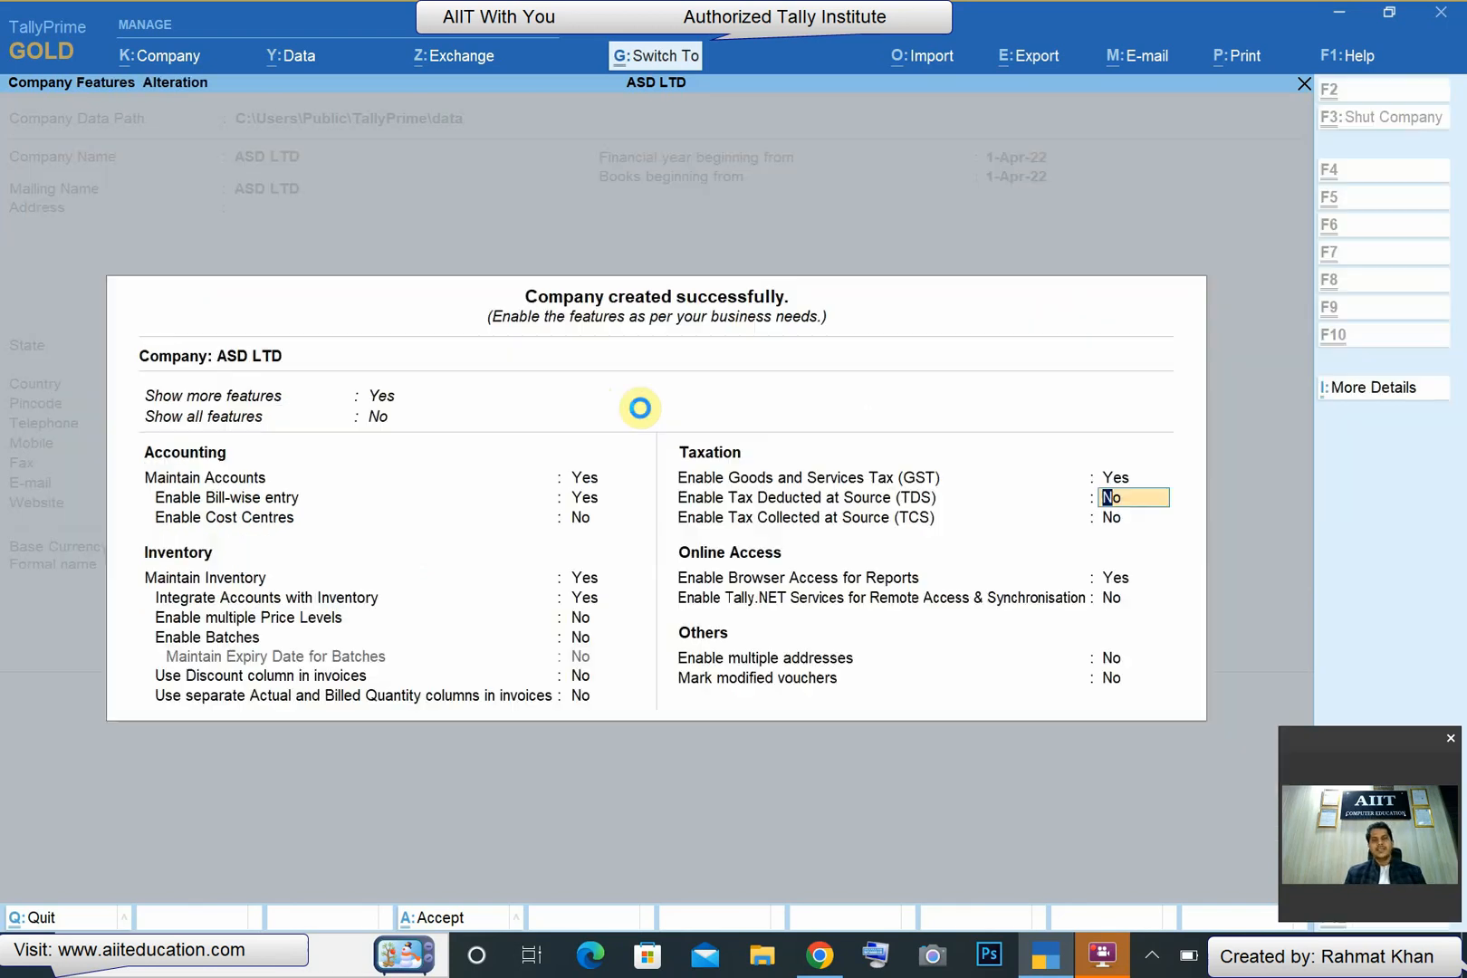
key(ctrl+a)
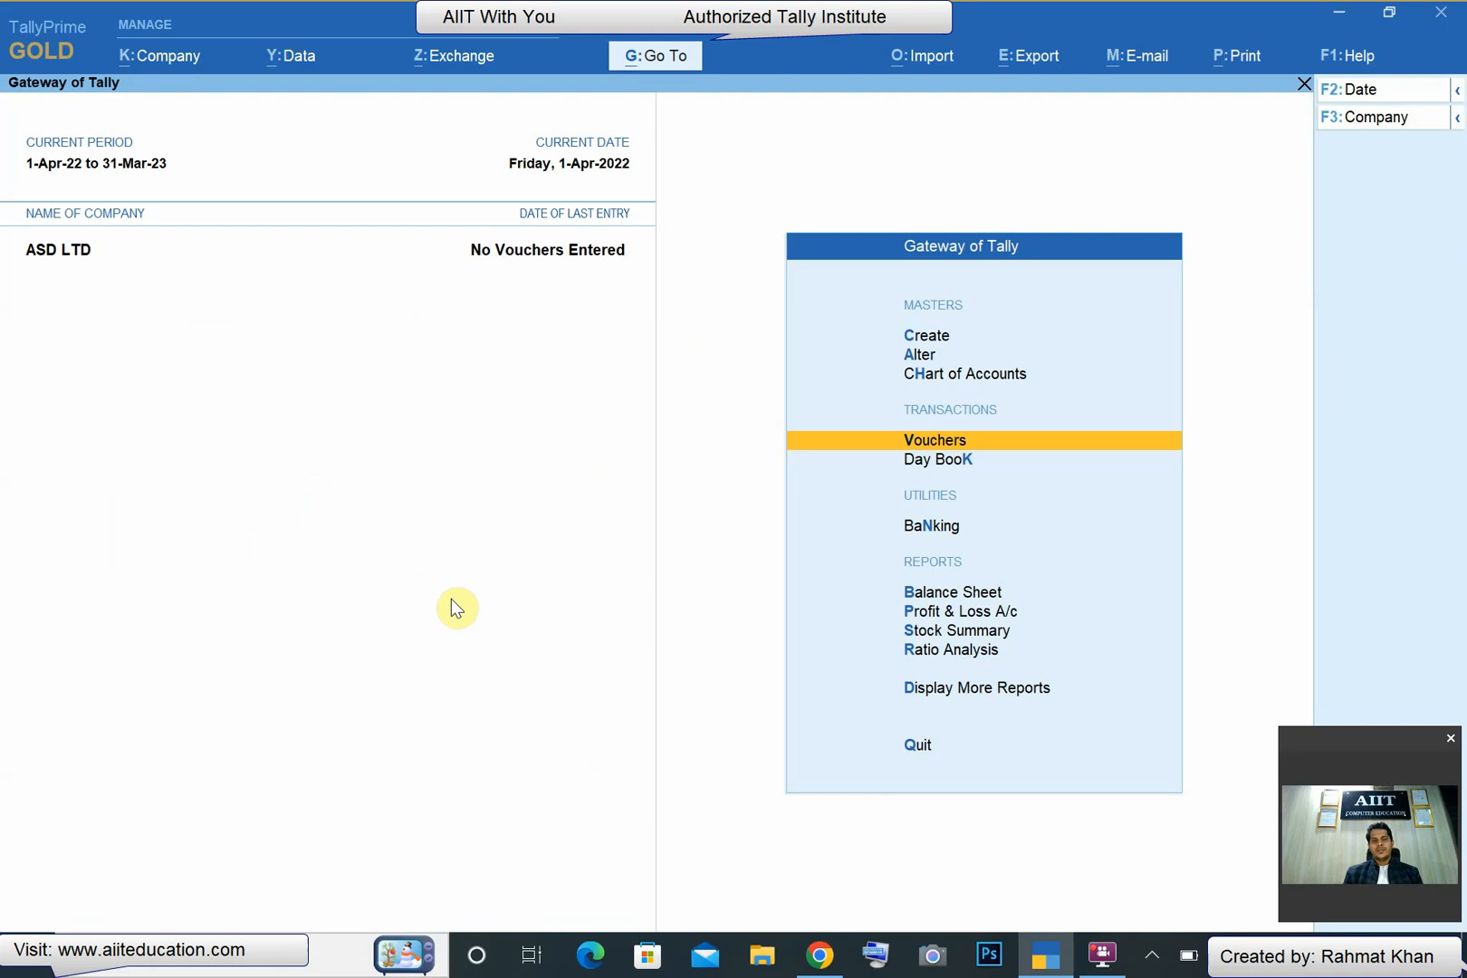
- Start a purchase voucher with supplier invoice number 343 dated 1-Apr-22
text(v)
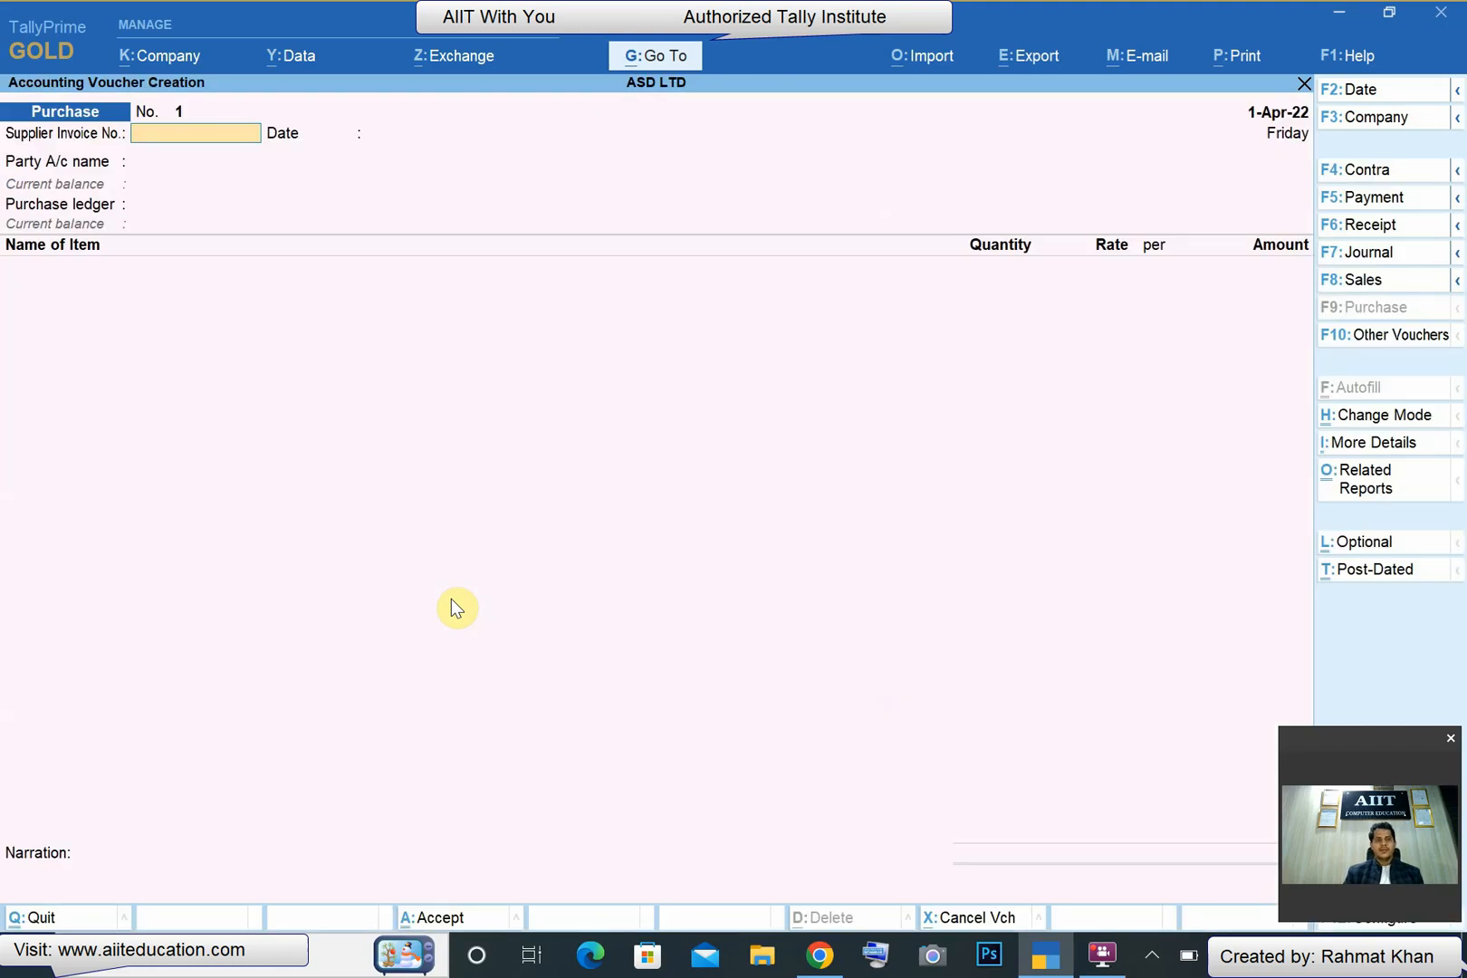
text(343)
key(Return)
text(1)
key(Return)
- Create a new party ledger with the supplier's name under Sundry Creditors, keeping bill-by-bill balances on
key(alt+c)
text(M)
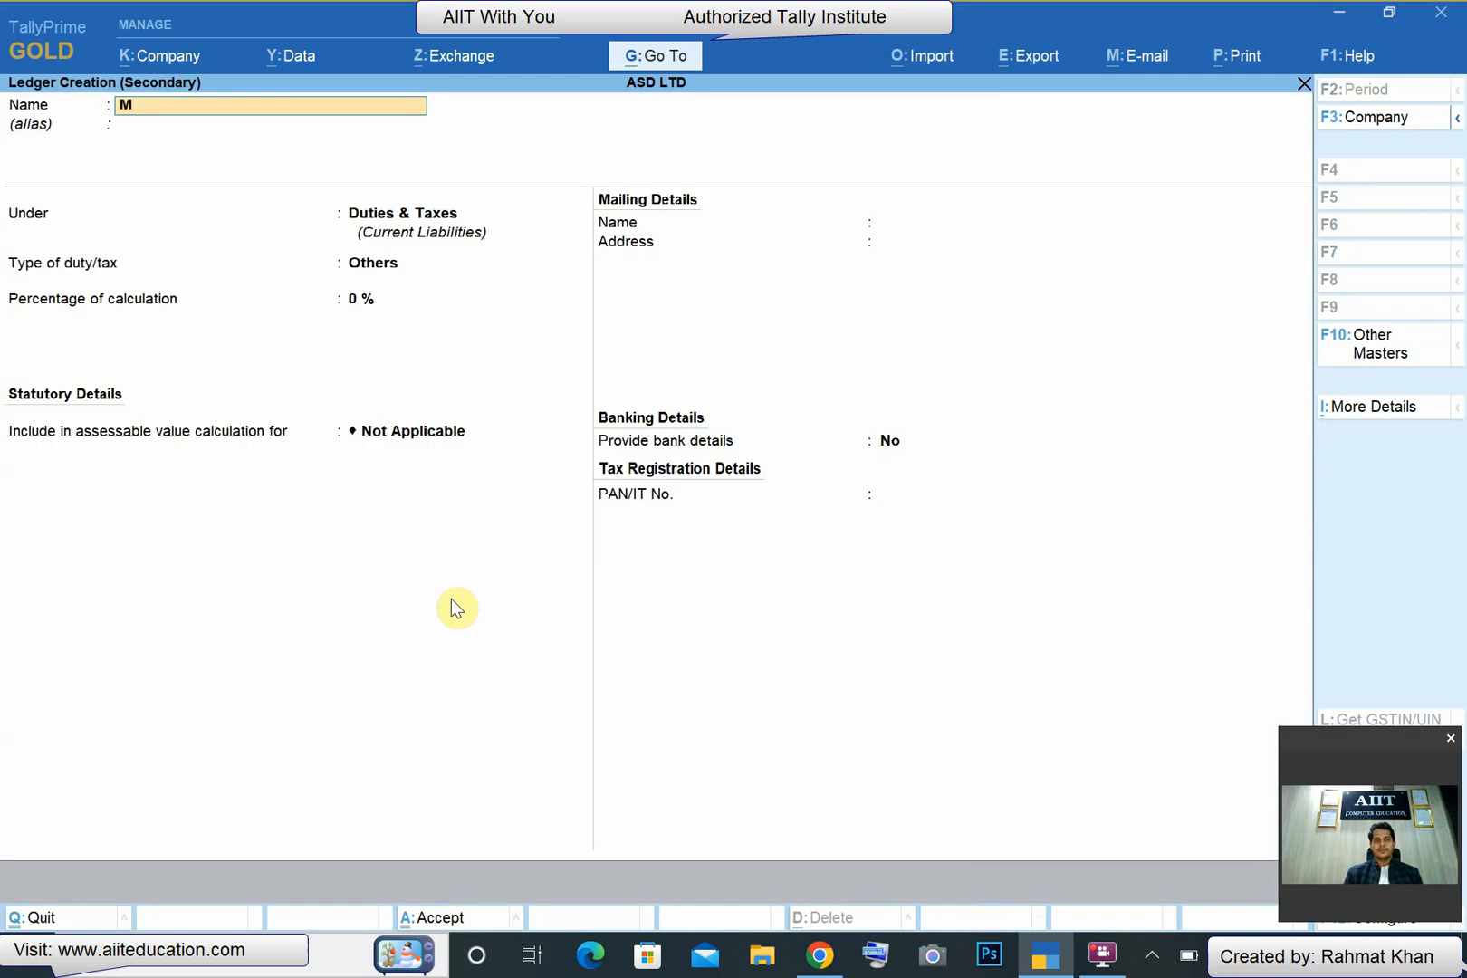
text(R ADS)
key(Return)
text(SUND)
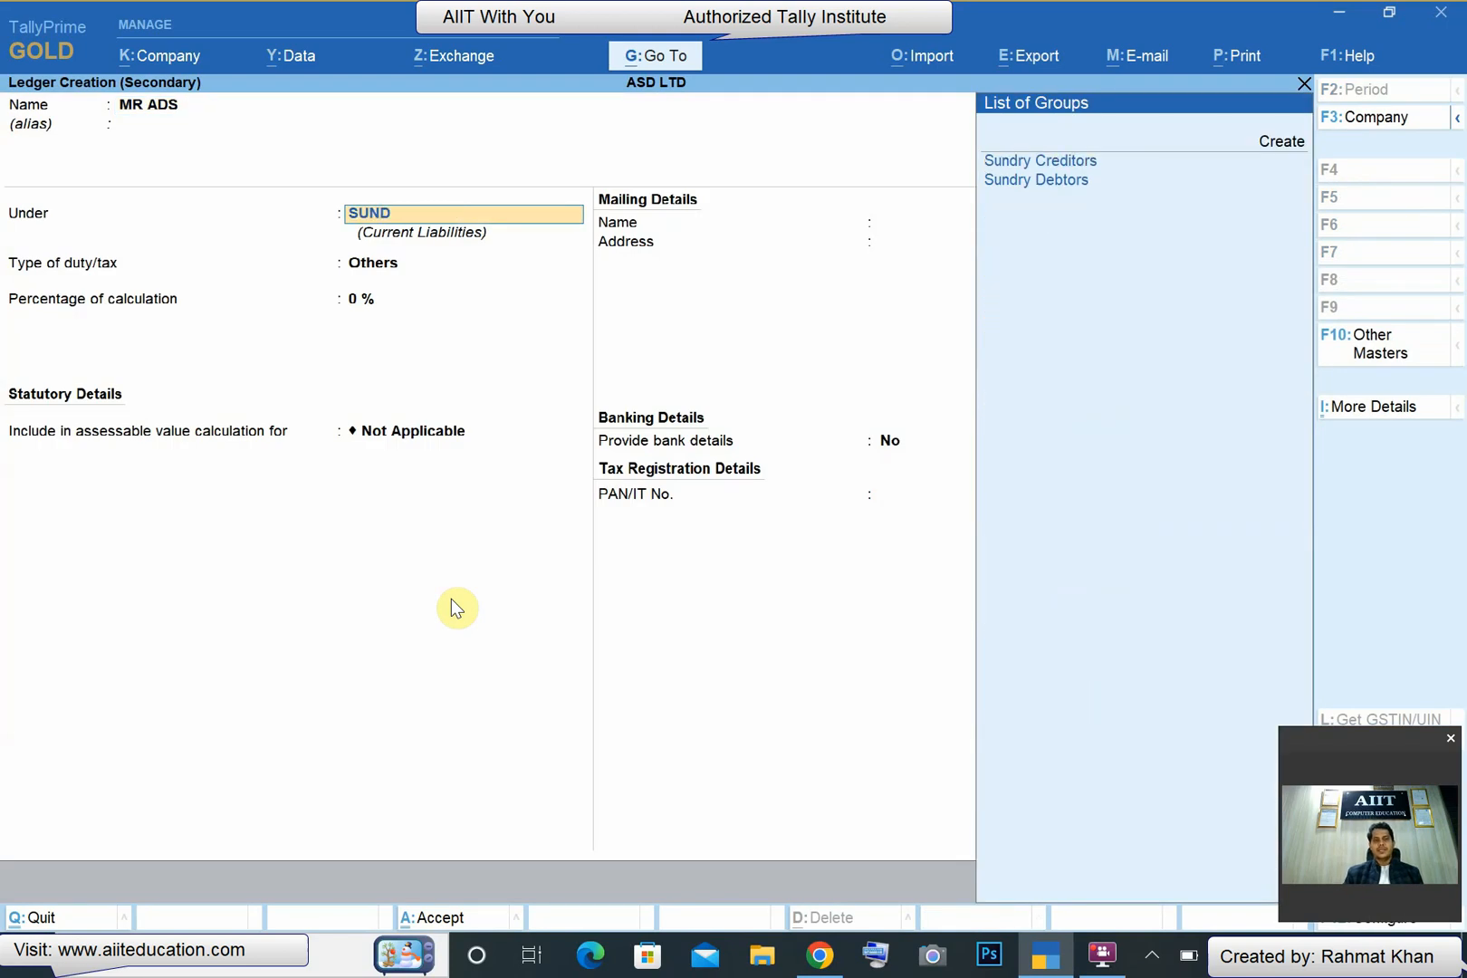
key(Return)
- Select Chandigarh as the supplier's state and accept the default bank details and Regular registration type
key(Return)
key(Return)
key(Return)
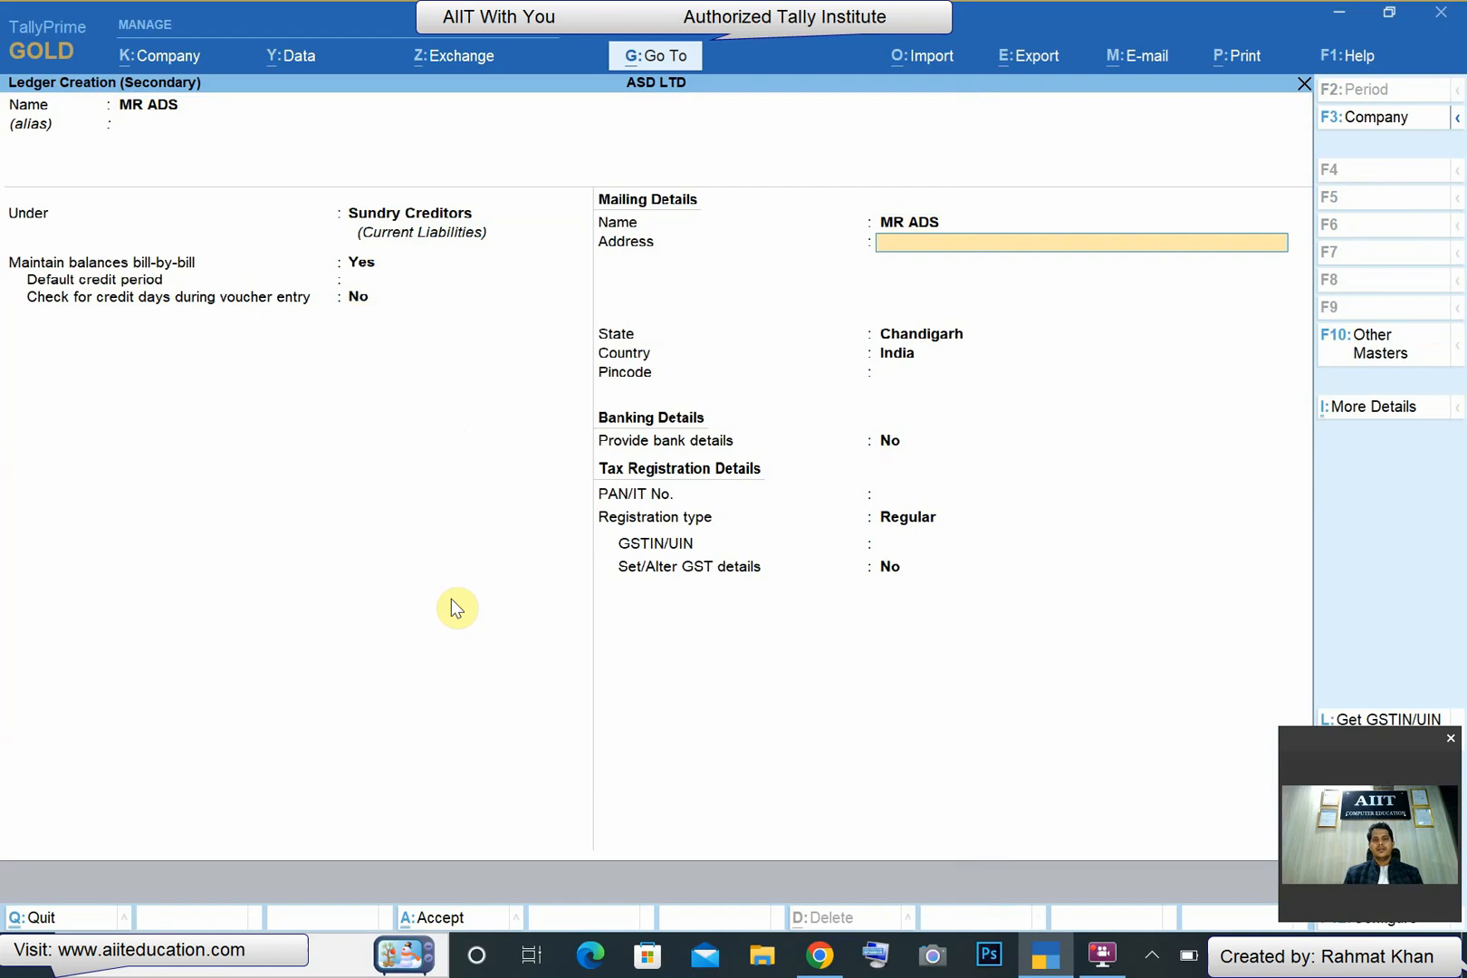
key(Return)
key(Return)
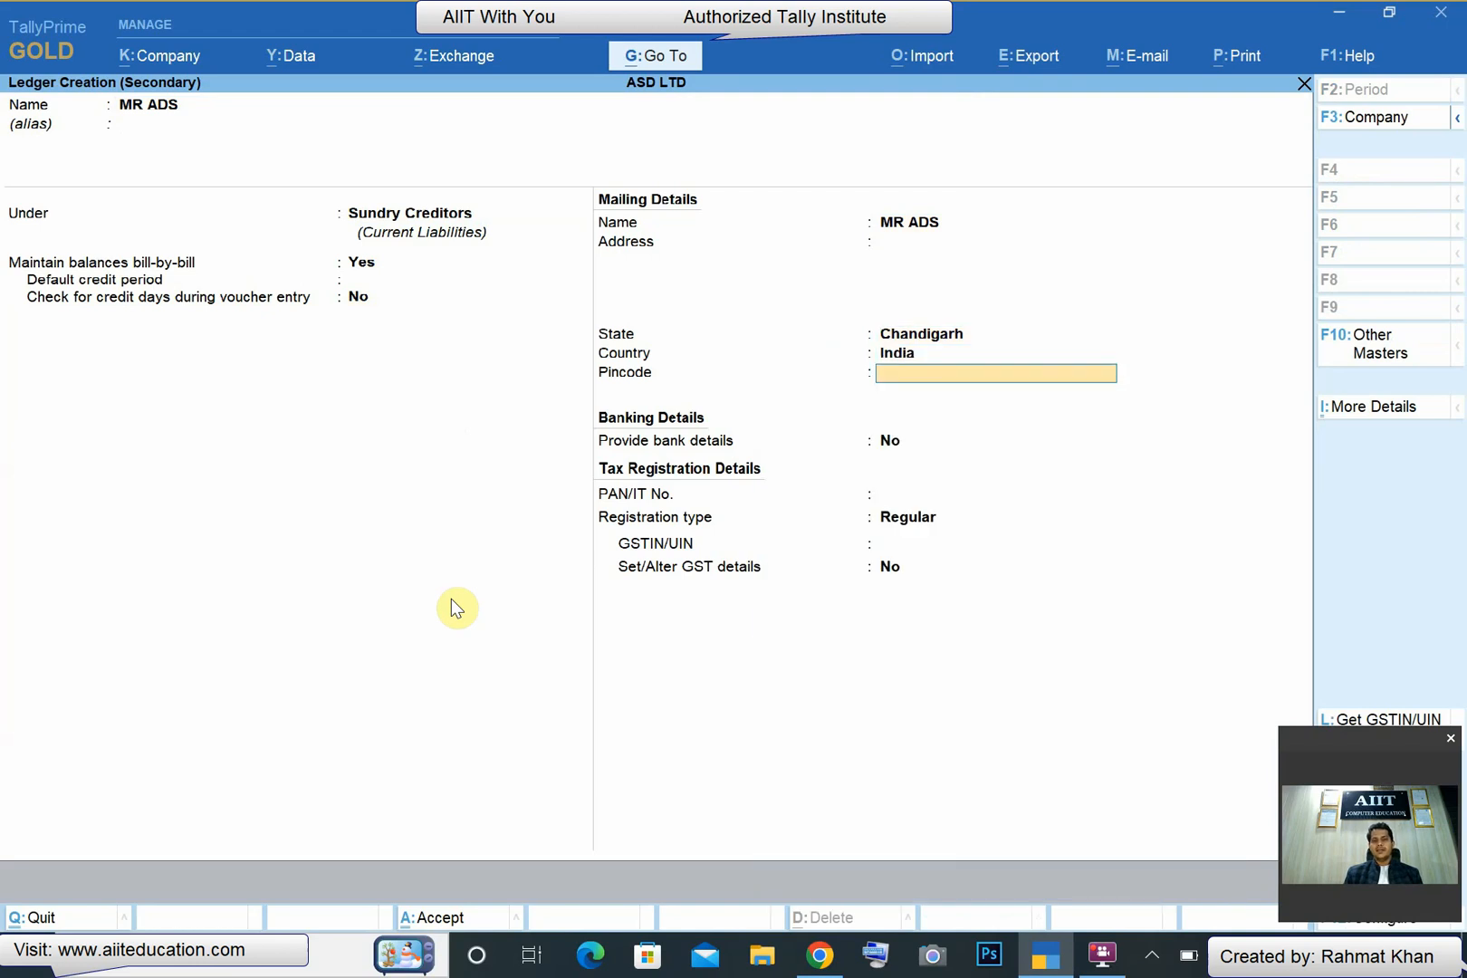
key(BackSpace)
key(BackSpace)
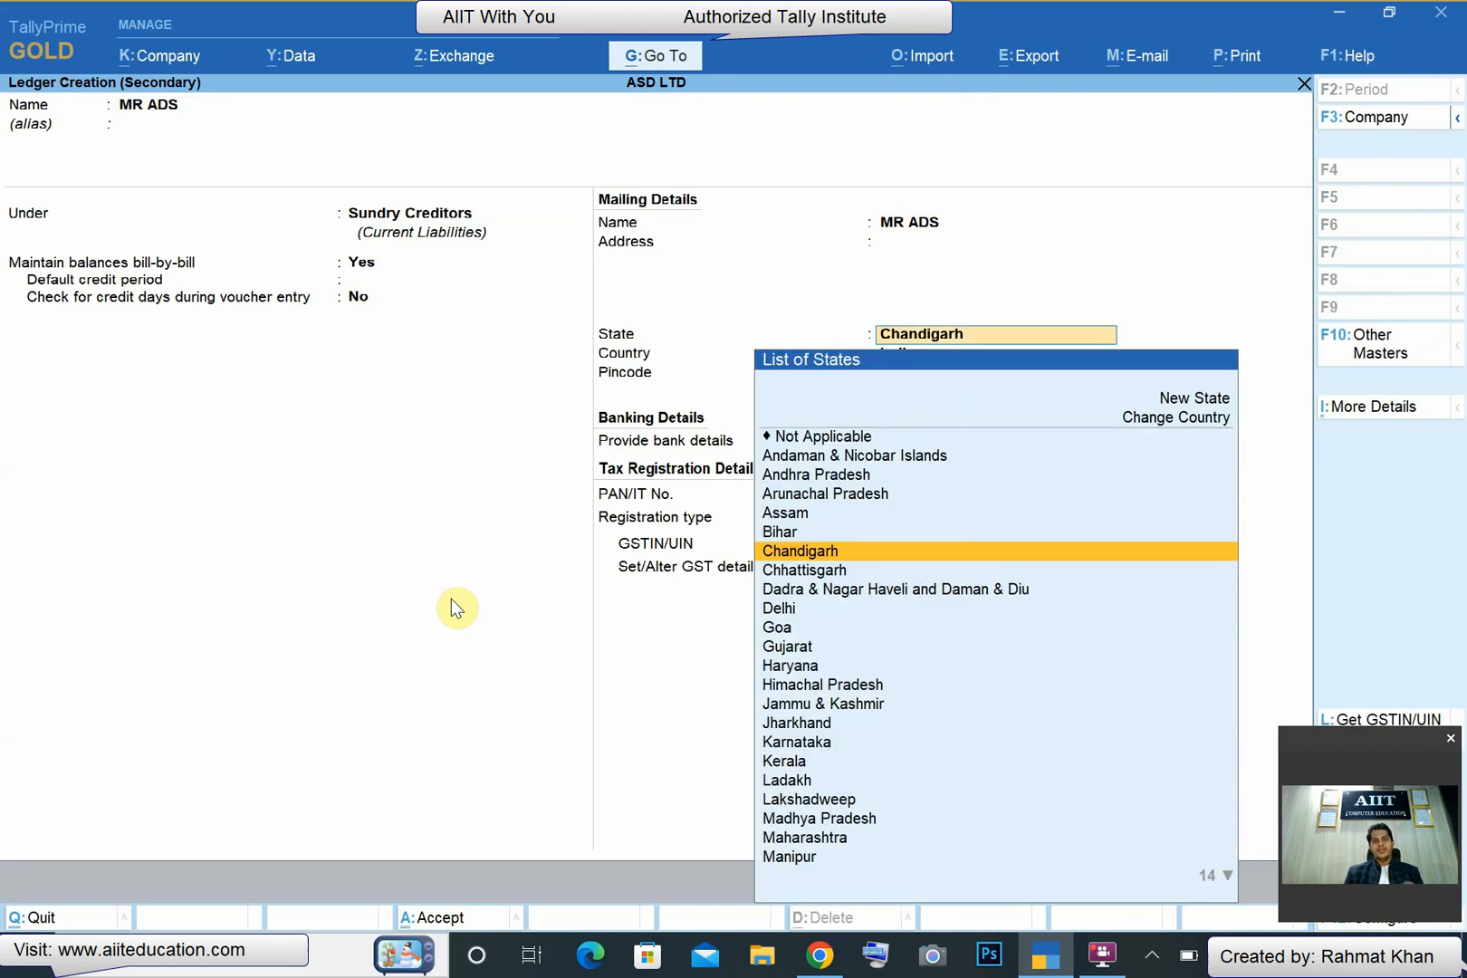
key(Return)
key(Return)
key(Return)
key(Return)
key(Return)
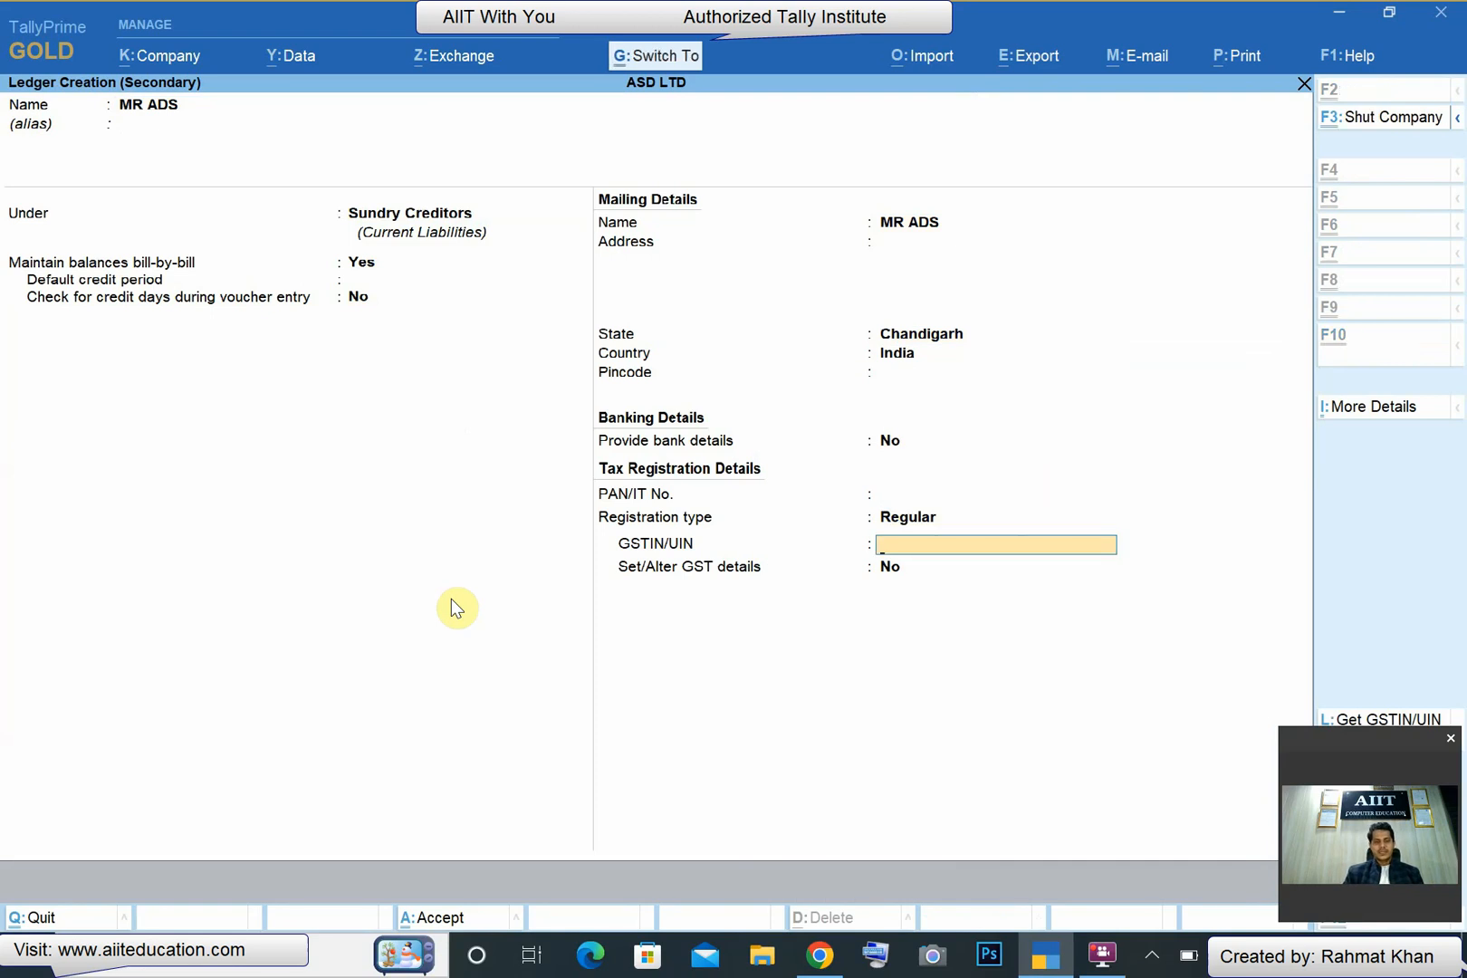
- Fill in the supplier's GSTIN from the copied one with state code 04 and final letter E, and save the ledger and party details
text(07AAAAA2222A1ZS)
key(BackSpace)
text(E)
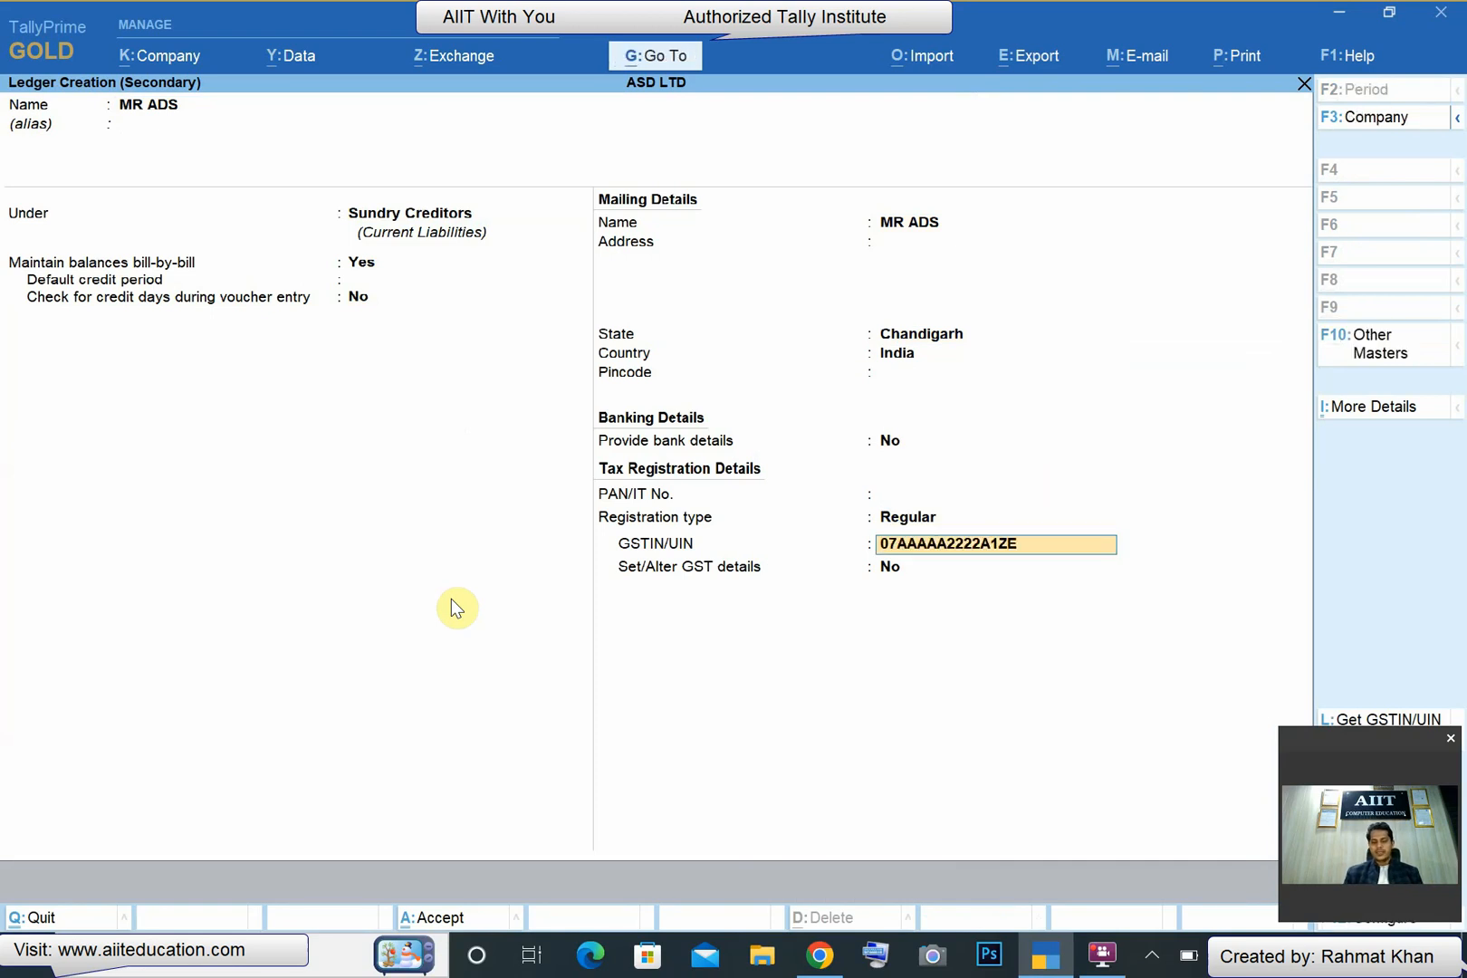
key(Home)
key(Delete)
key(Delete)
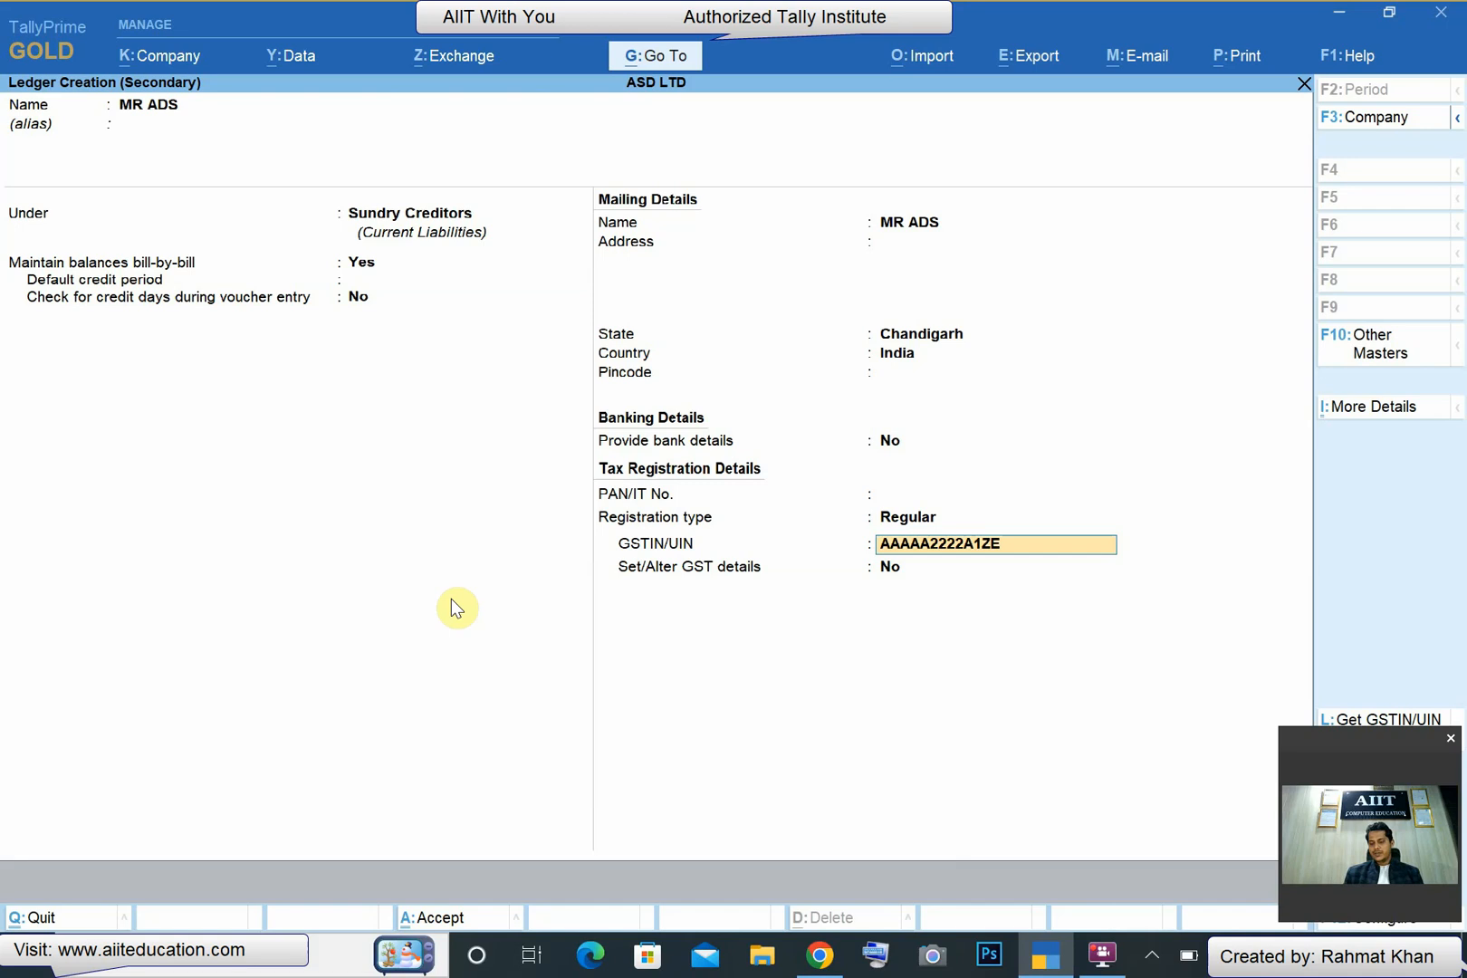
text(04)
key(Return)
key(Return)
key(Return)
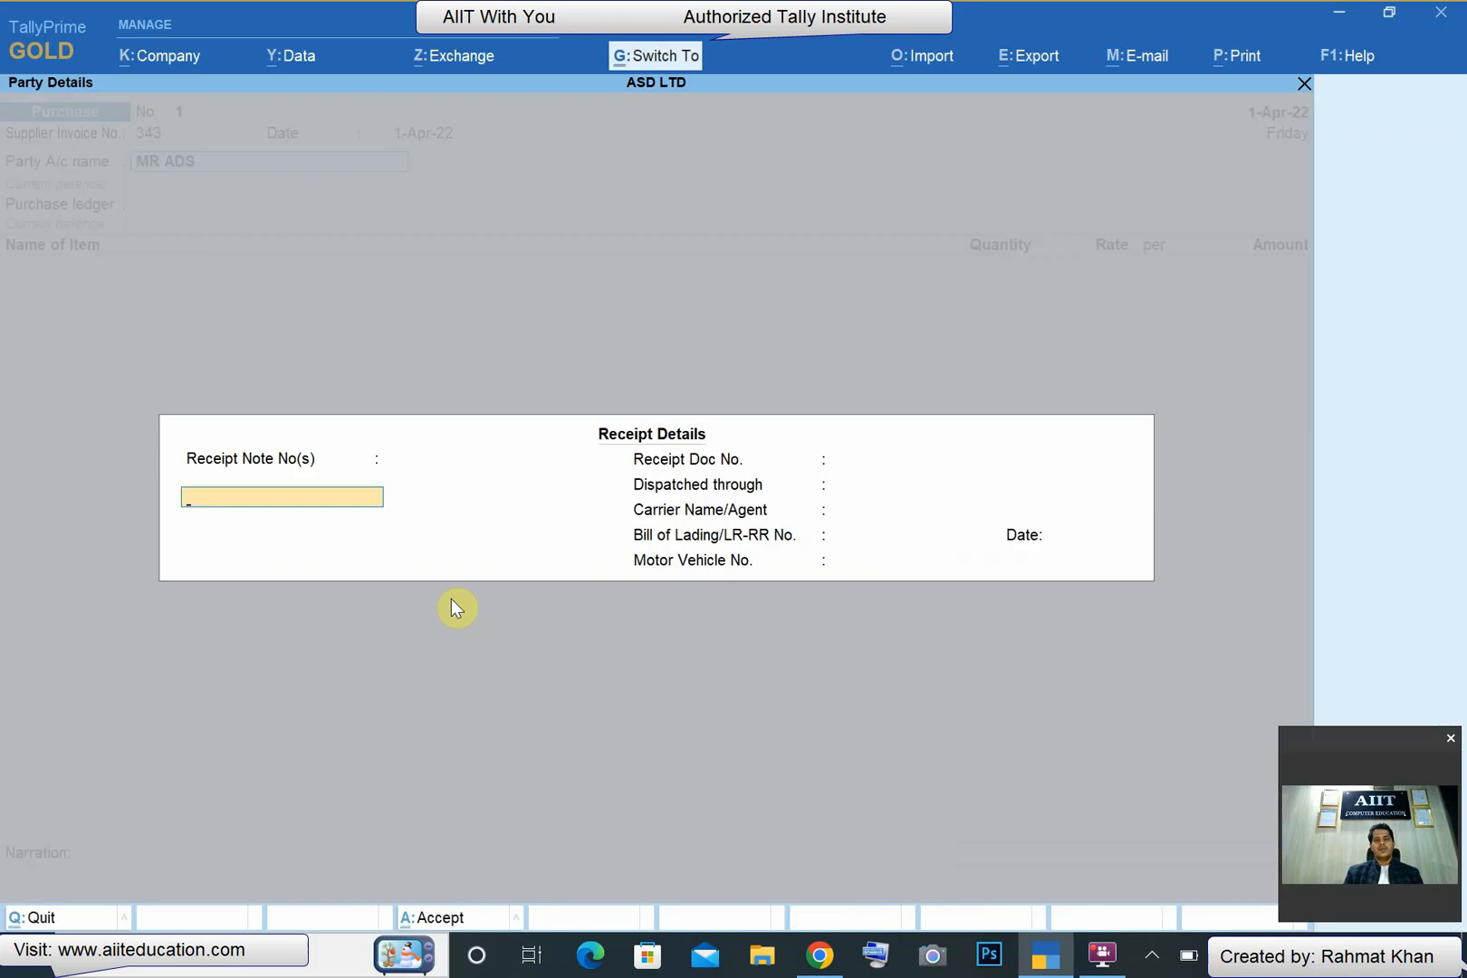
key(ctrl+a)
key(ctrl+a)
- Create a ledger named PURCHASE 28% under Purchase Accounts for the voucher
key(alt+c)
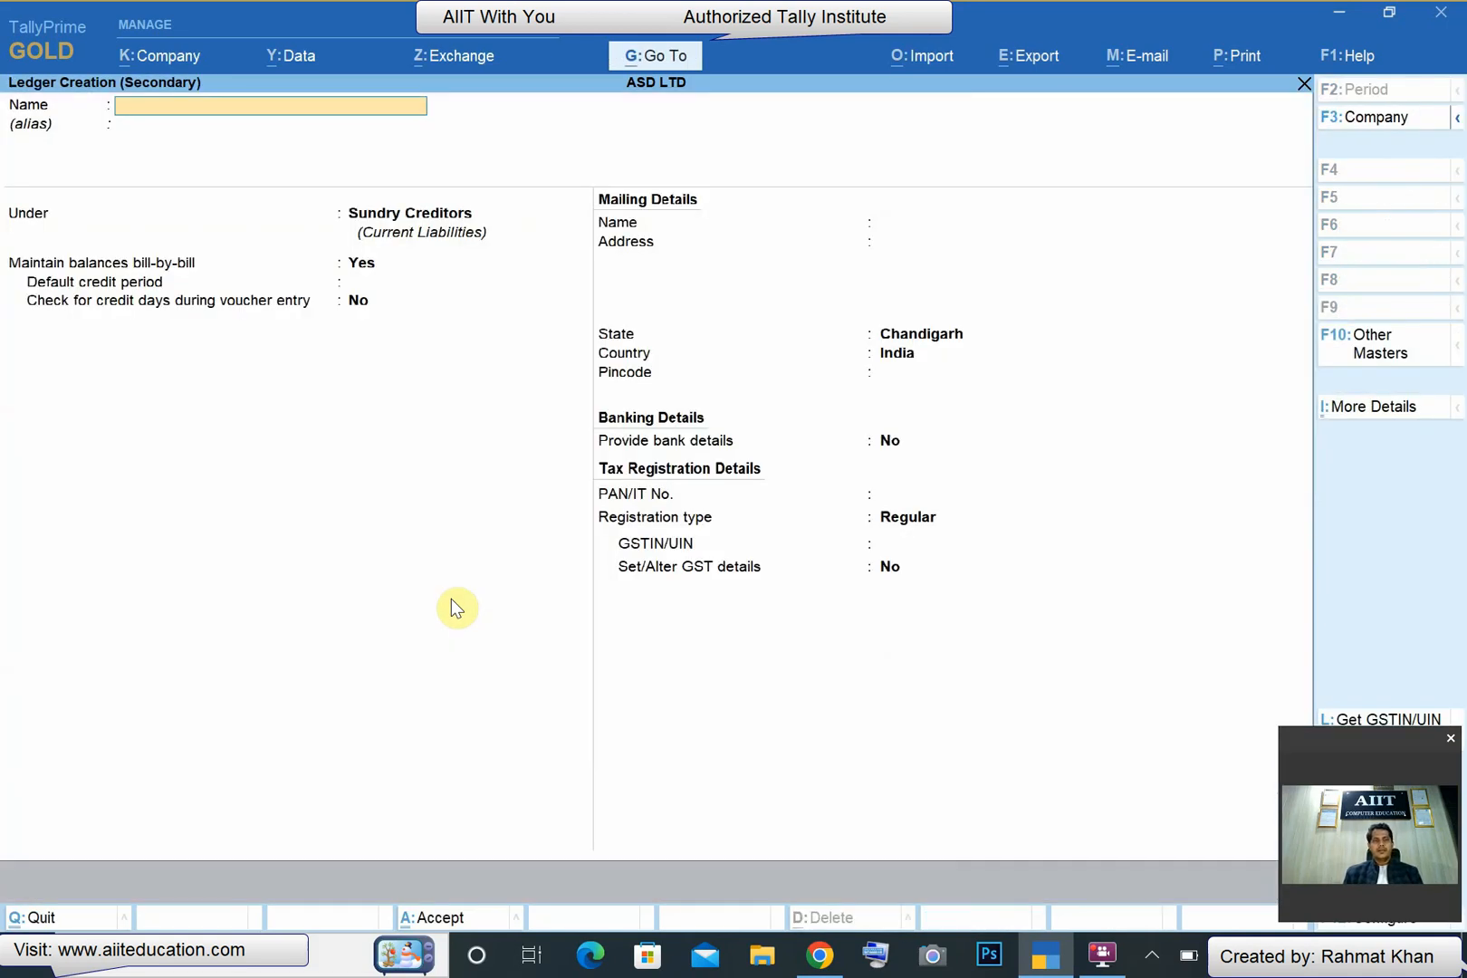
text(PURCHAS)
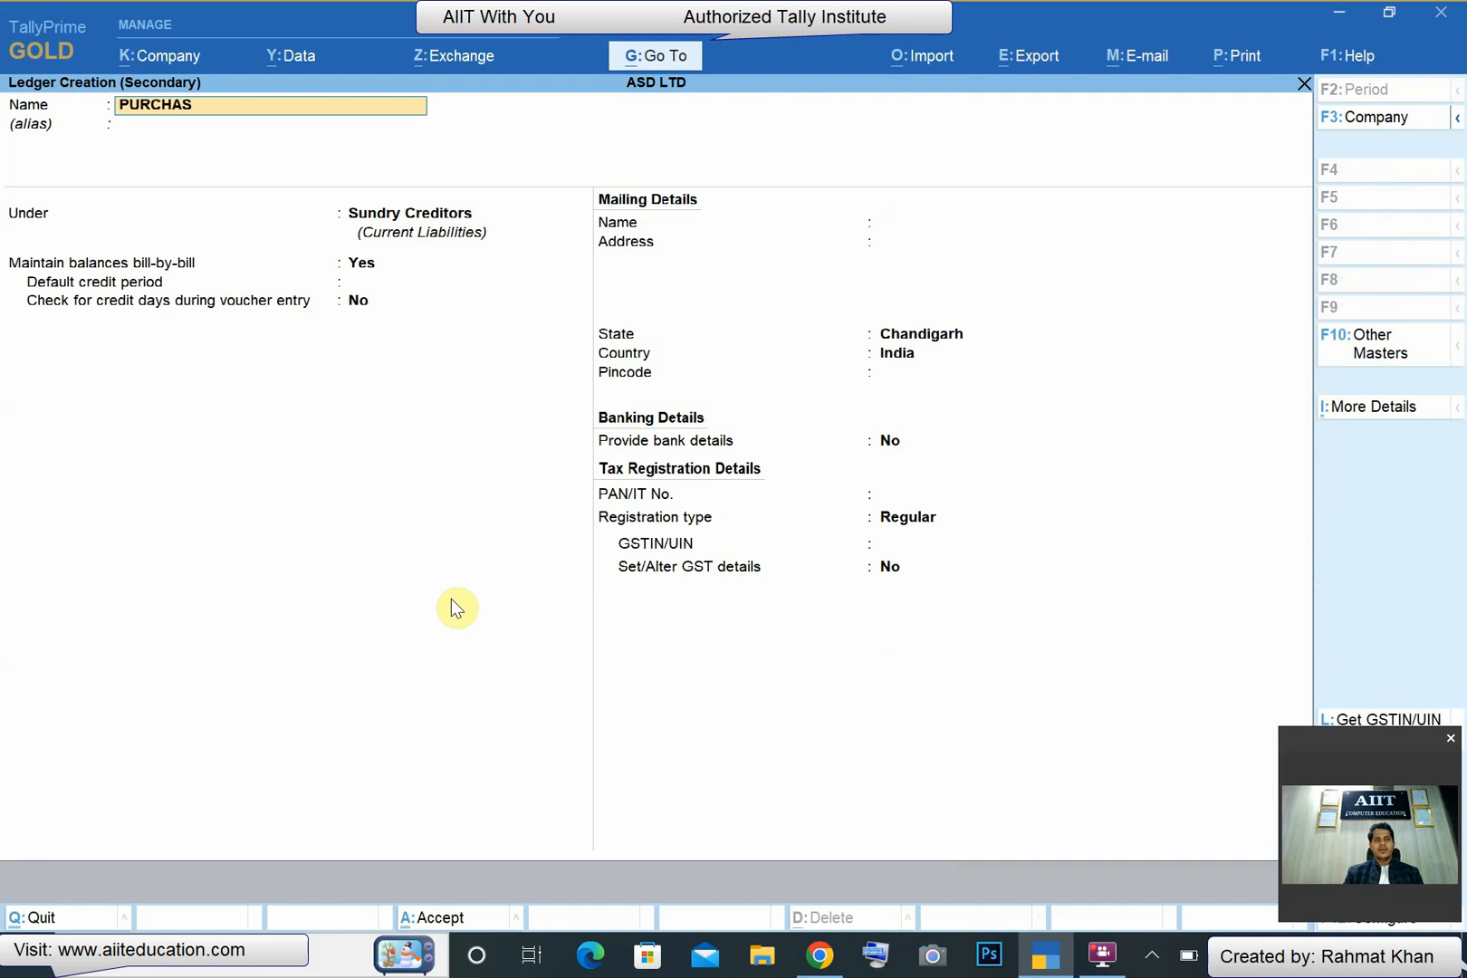
text(E 28%)
key(Return)
text(p)
key(Return)
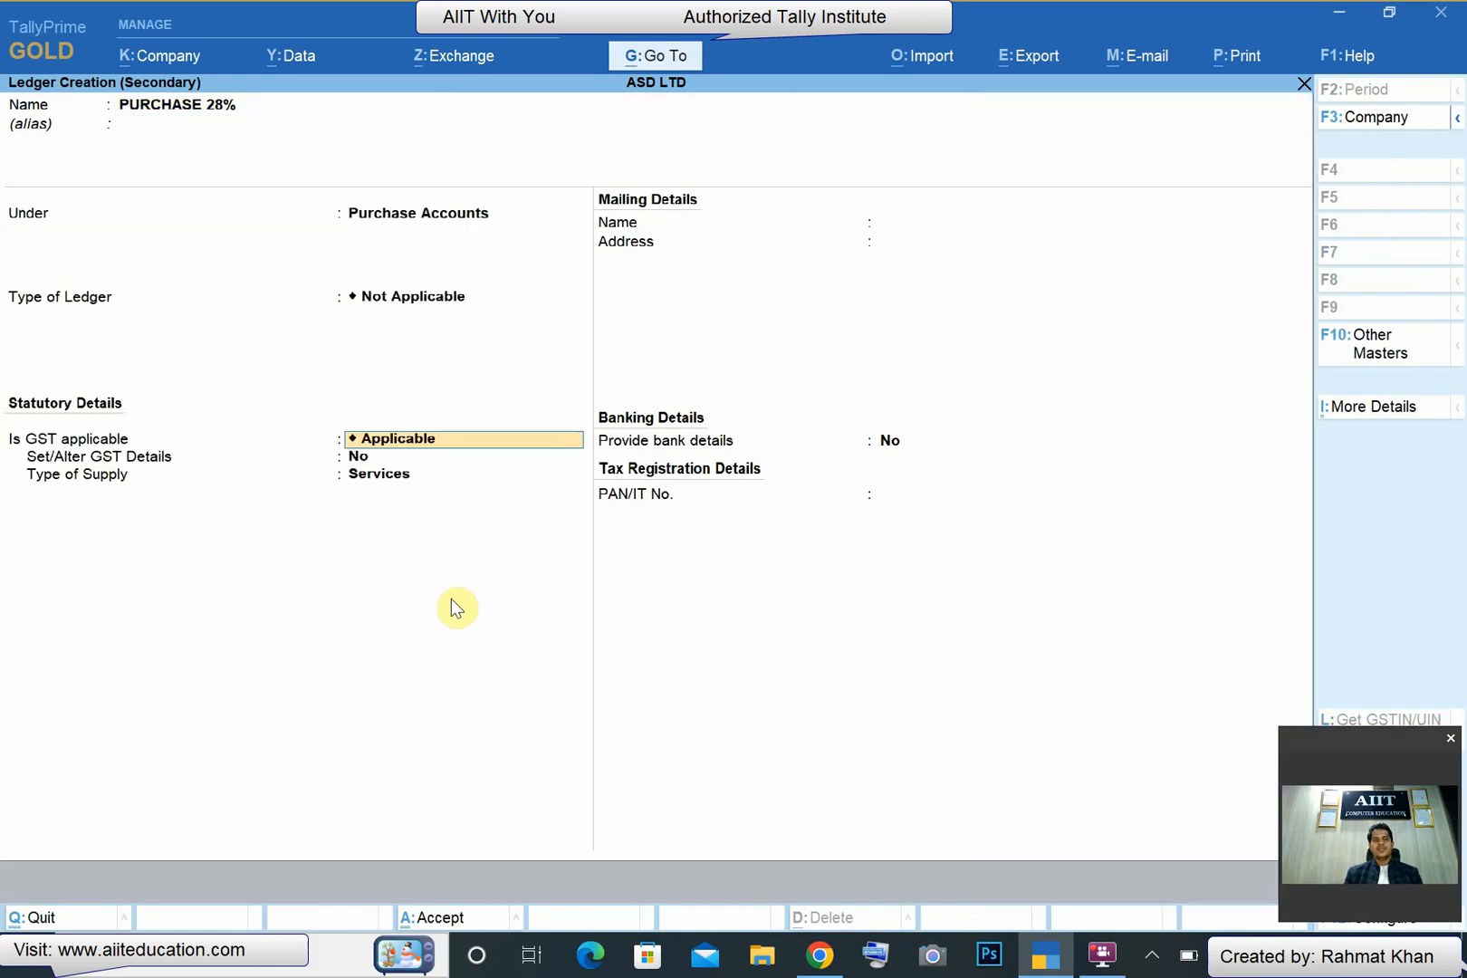
- Enable GST details for the PURCHASE 28% ledger and set the nature of transaction to Purchase Taxable
key(Return)
text(y)
key(Return)
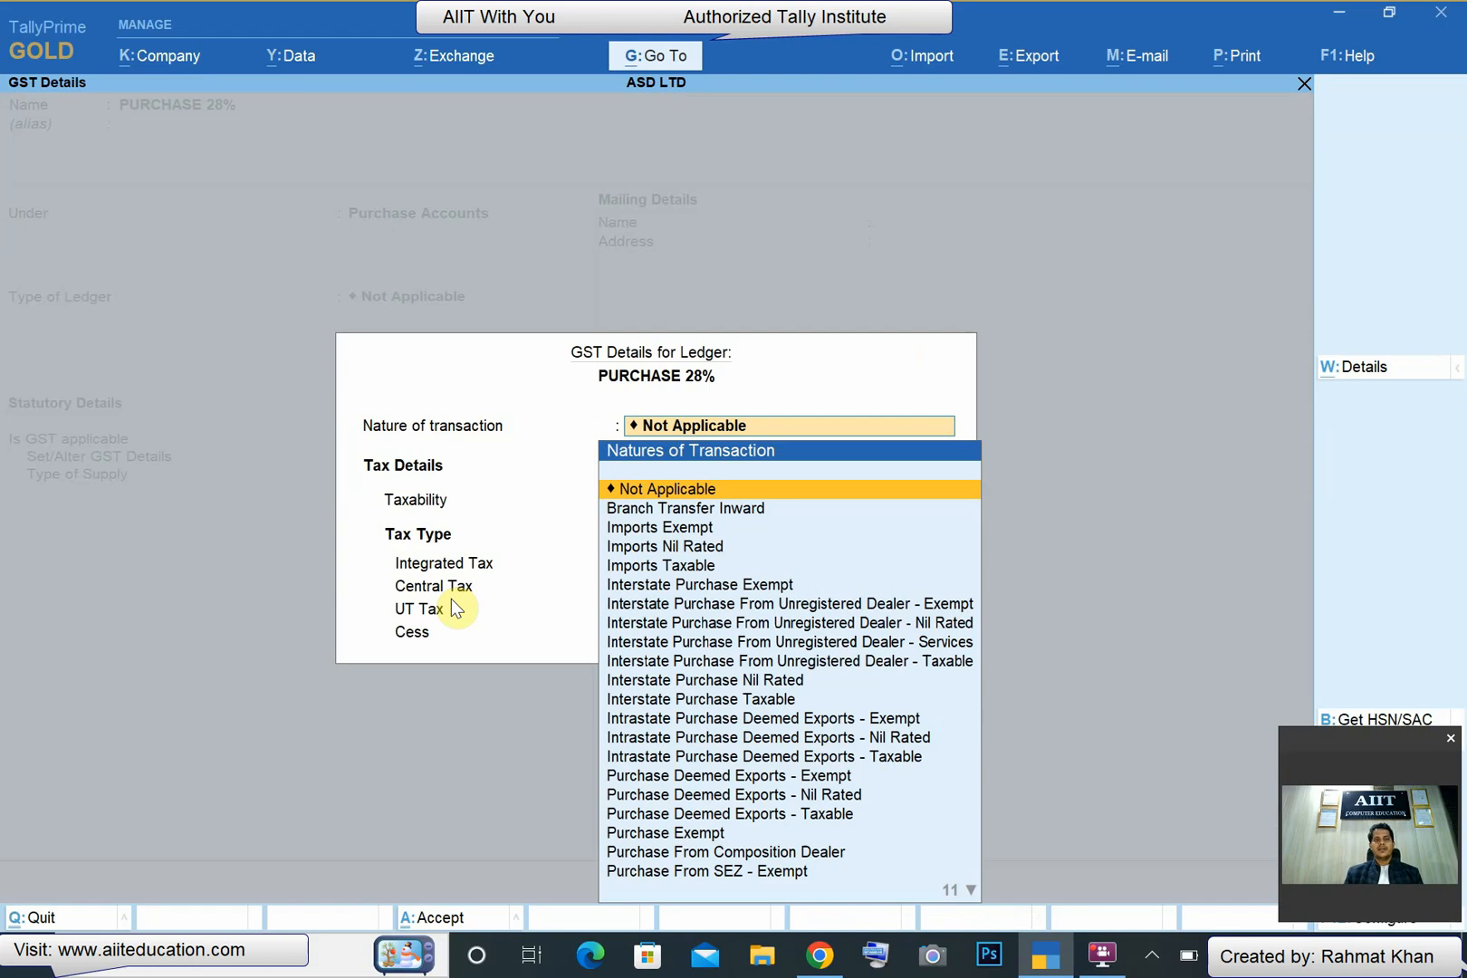
key(End)
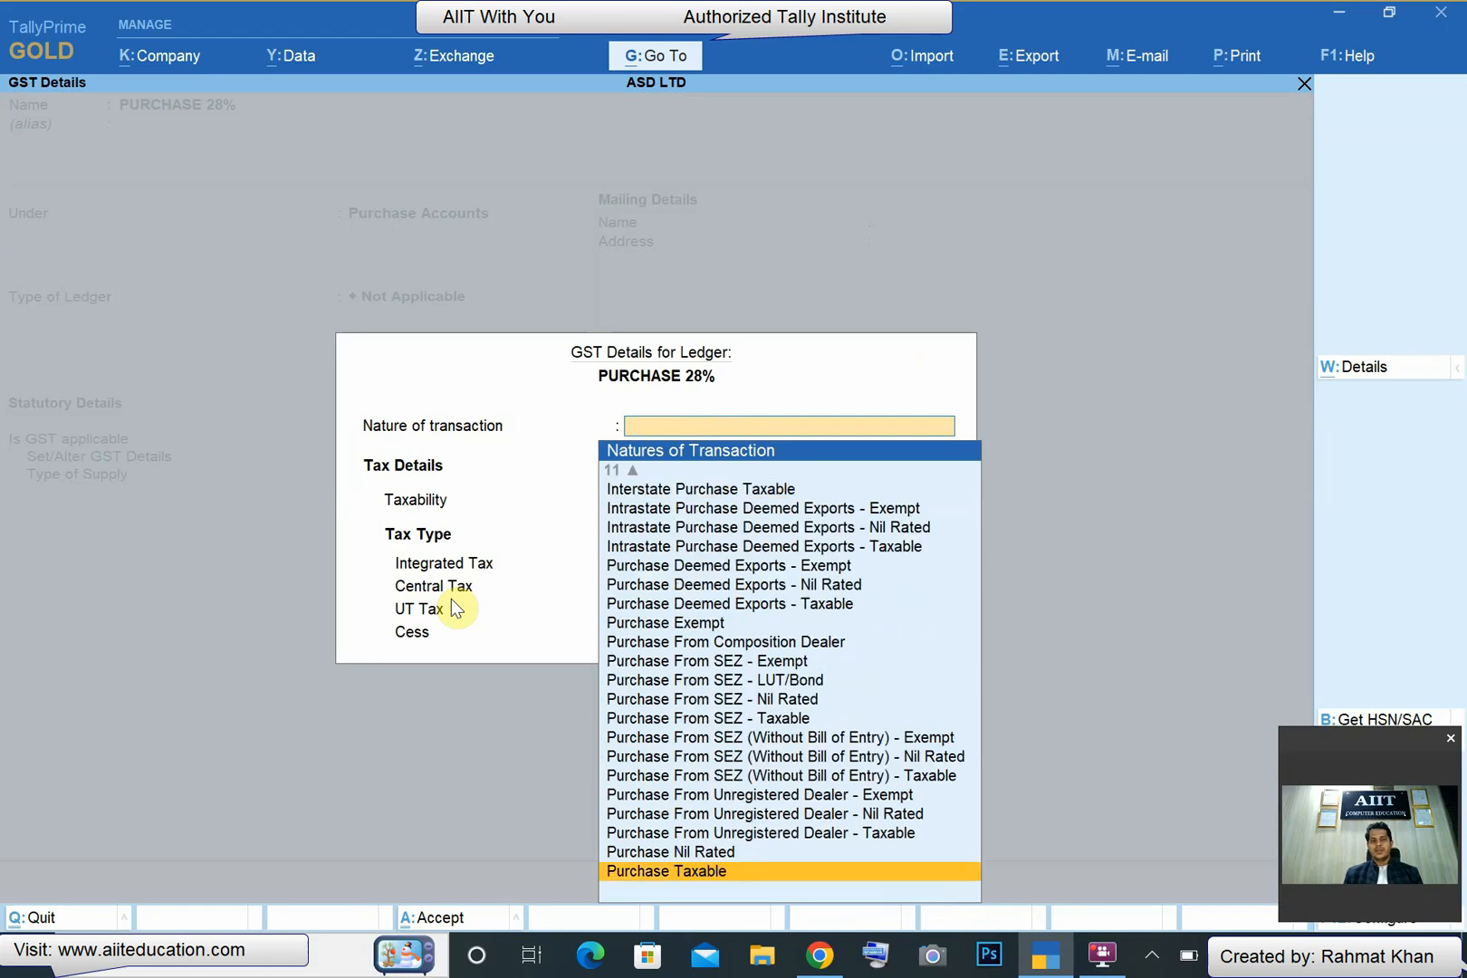
key(Return)
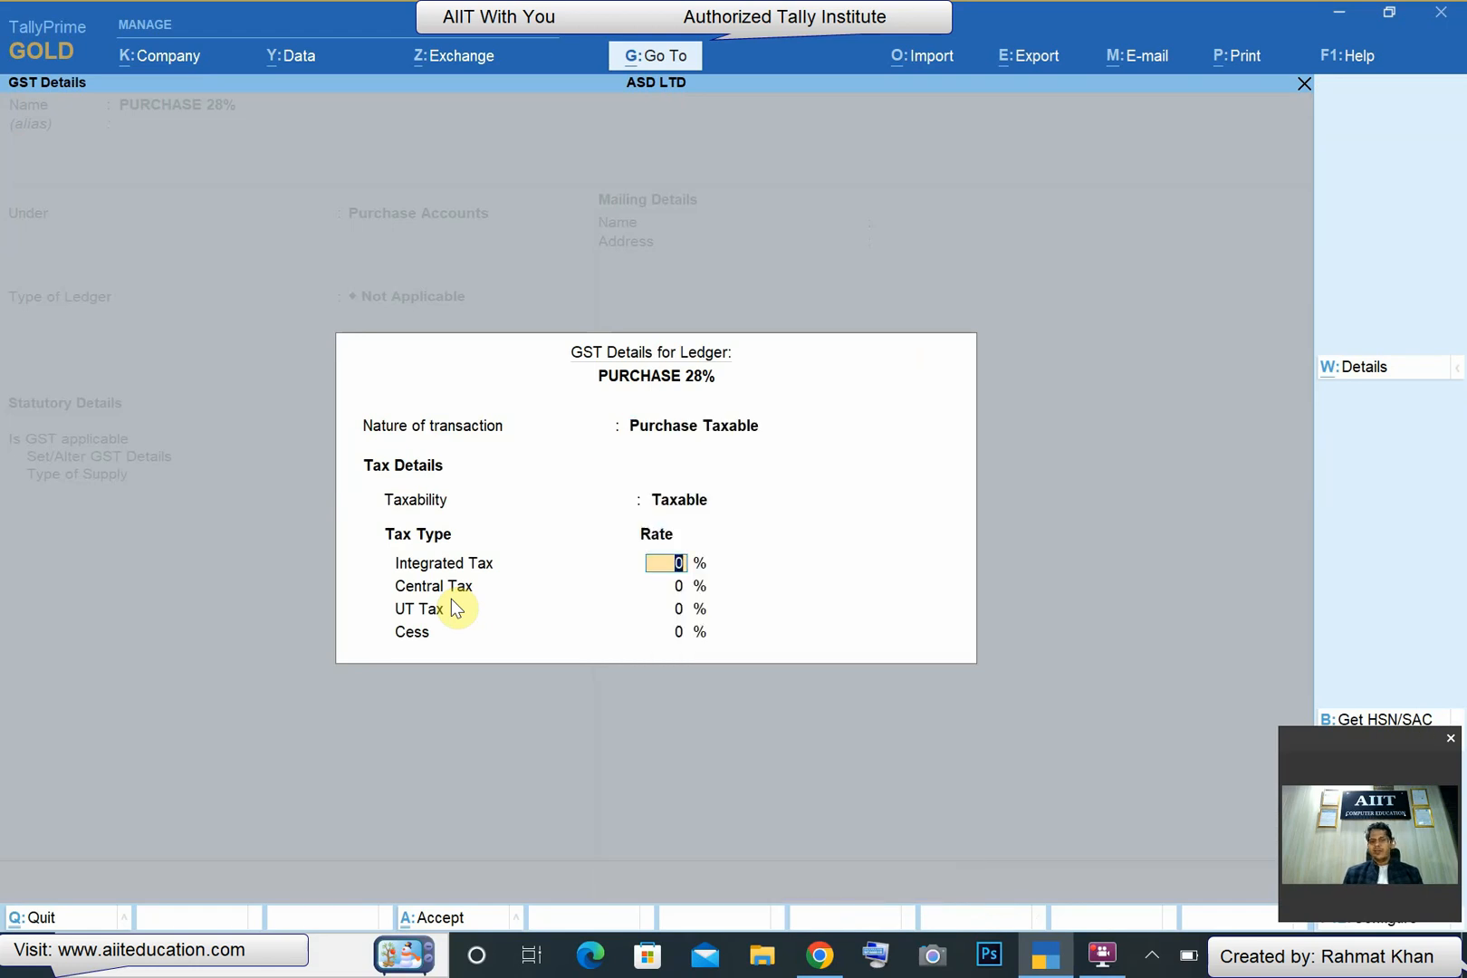
- Set the purchase ledger's integrated tax rate to 28% and its cess rate to 2%
text(28)
key(Return)
key(Return)
key(Return)
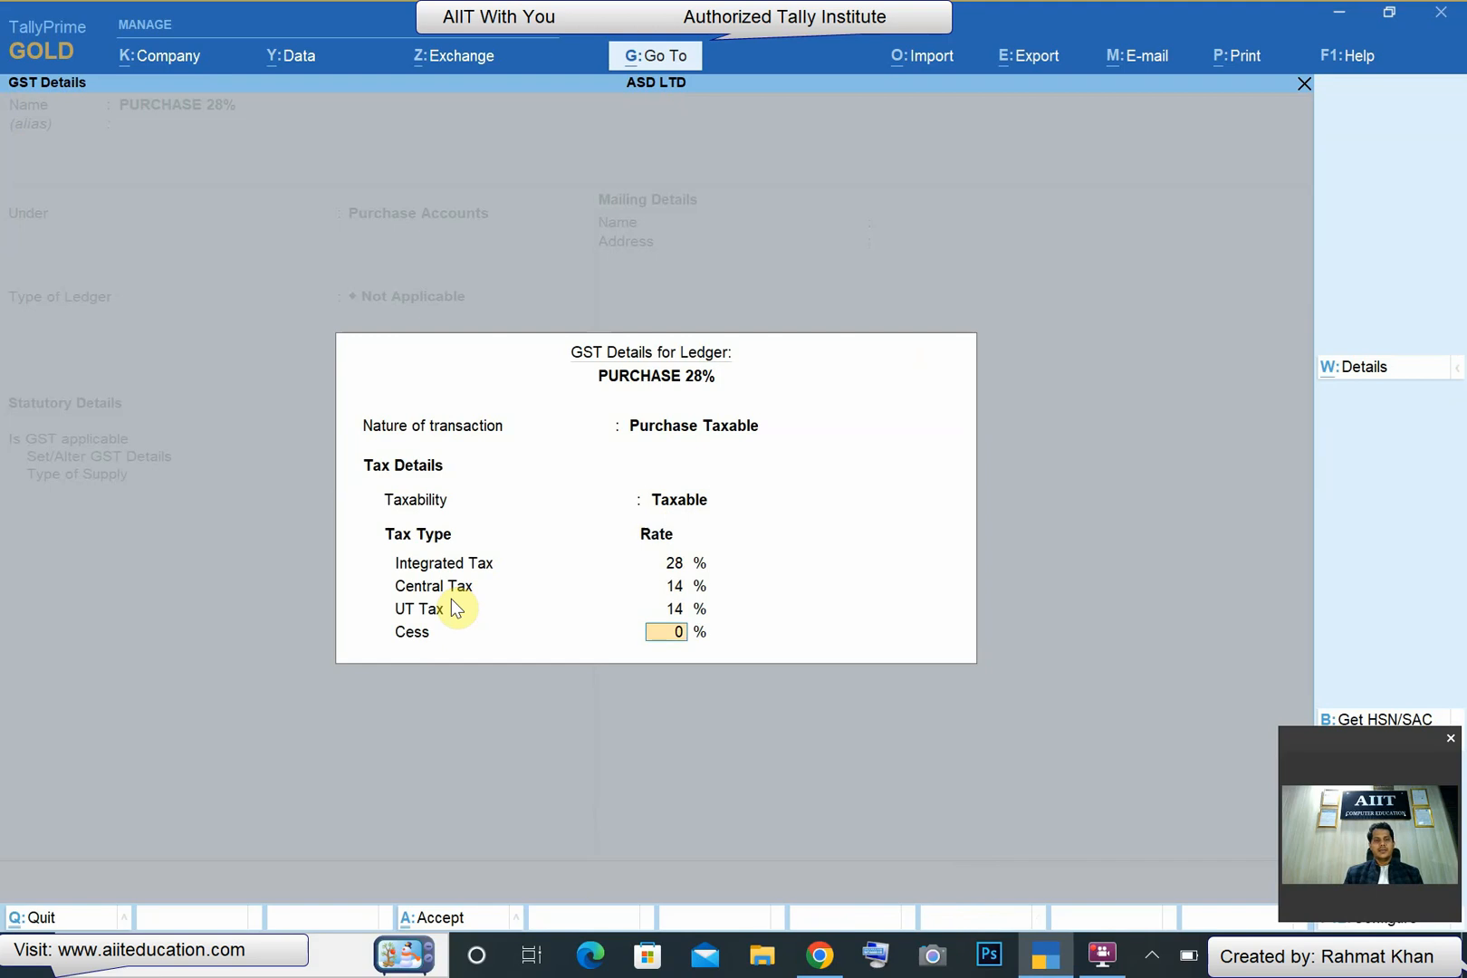
text(2)
key(Return)
- Set the purchase ledger's type of supply to Goods and save the ledger into the voucher
key(Up)
key(Return)
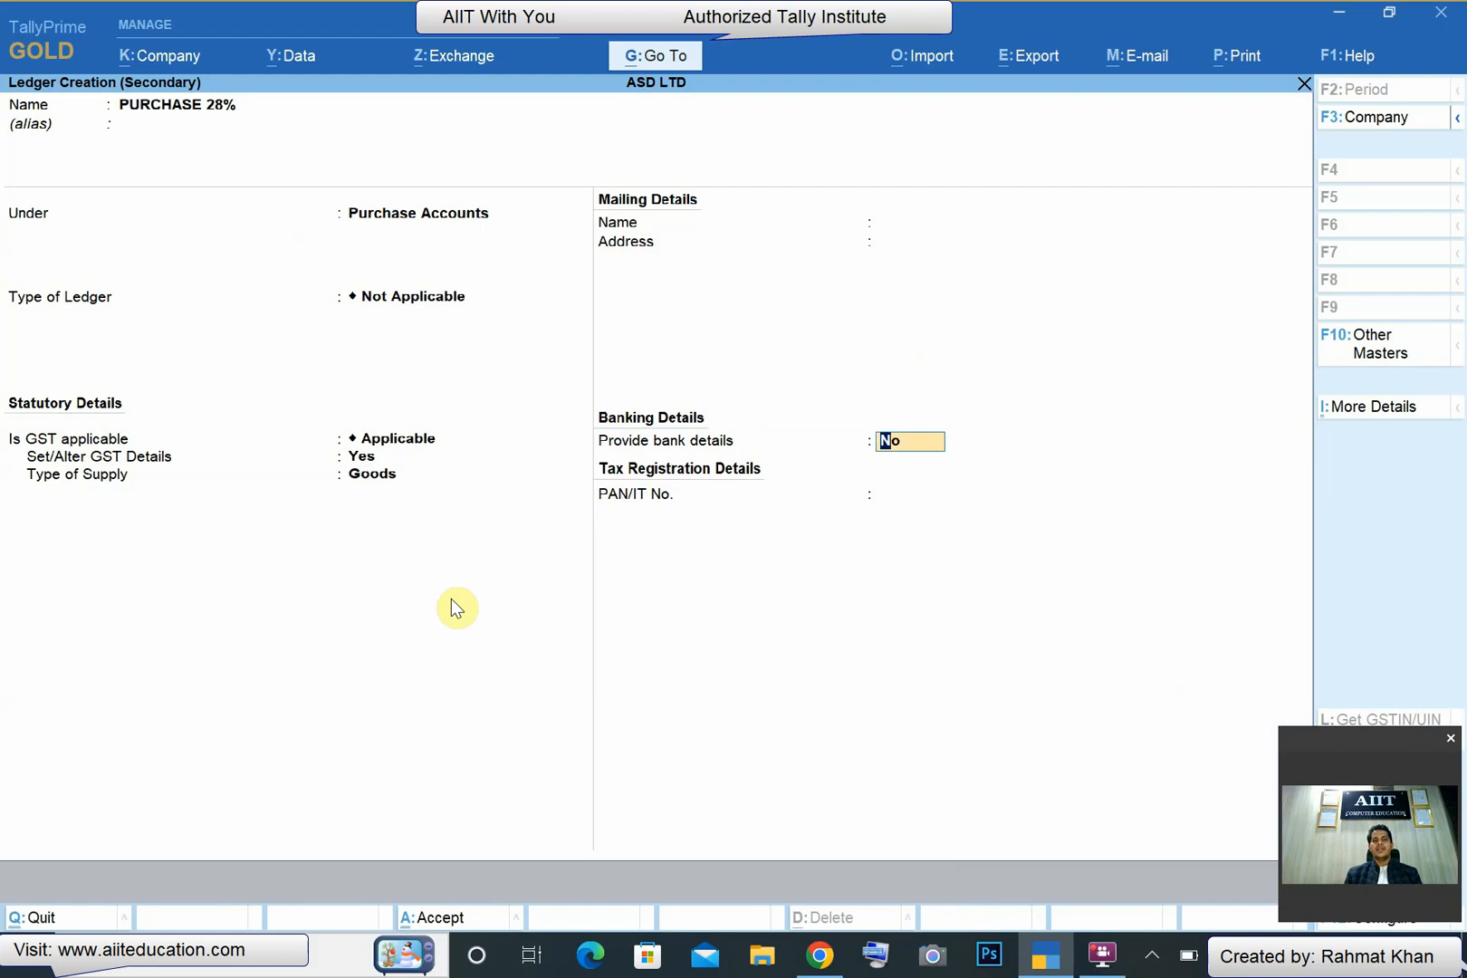
key(Return)
key(Return)
key(Return)
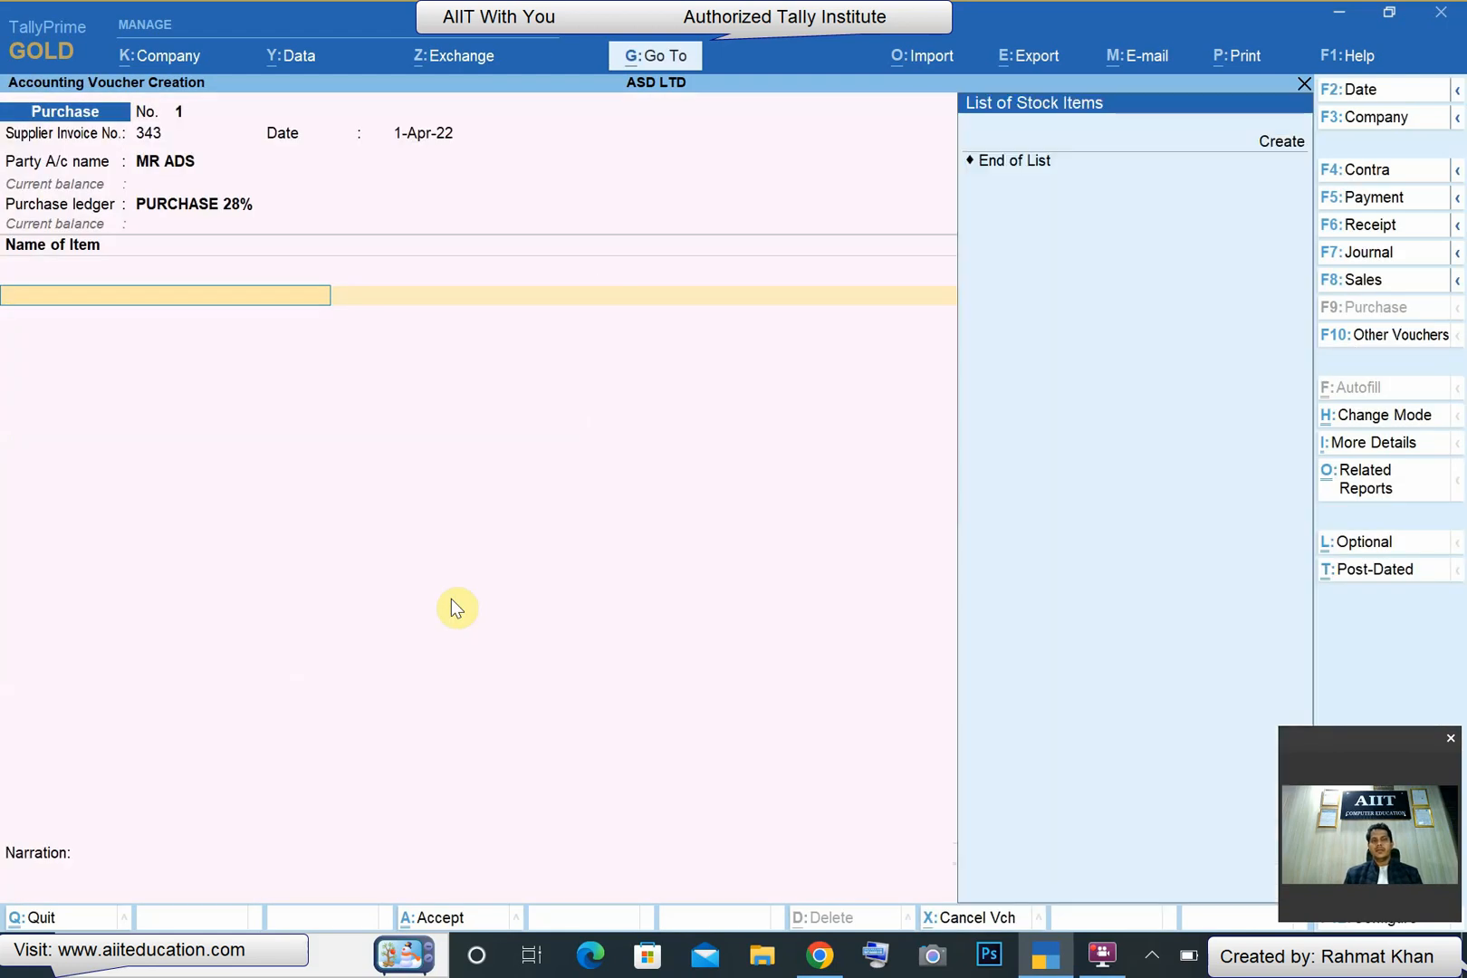
- Create a stock item named CHOCLATE 100 GM under Primary for the voucher's item line
key(alt+c)
text(CHOCLA)
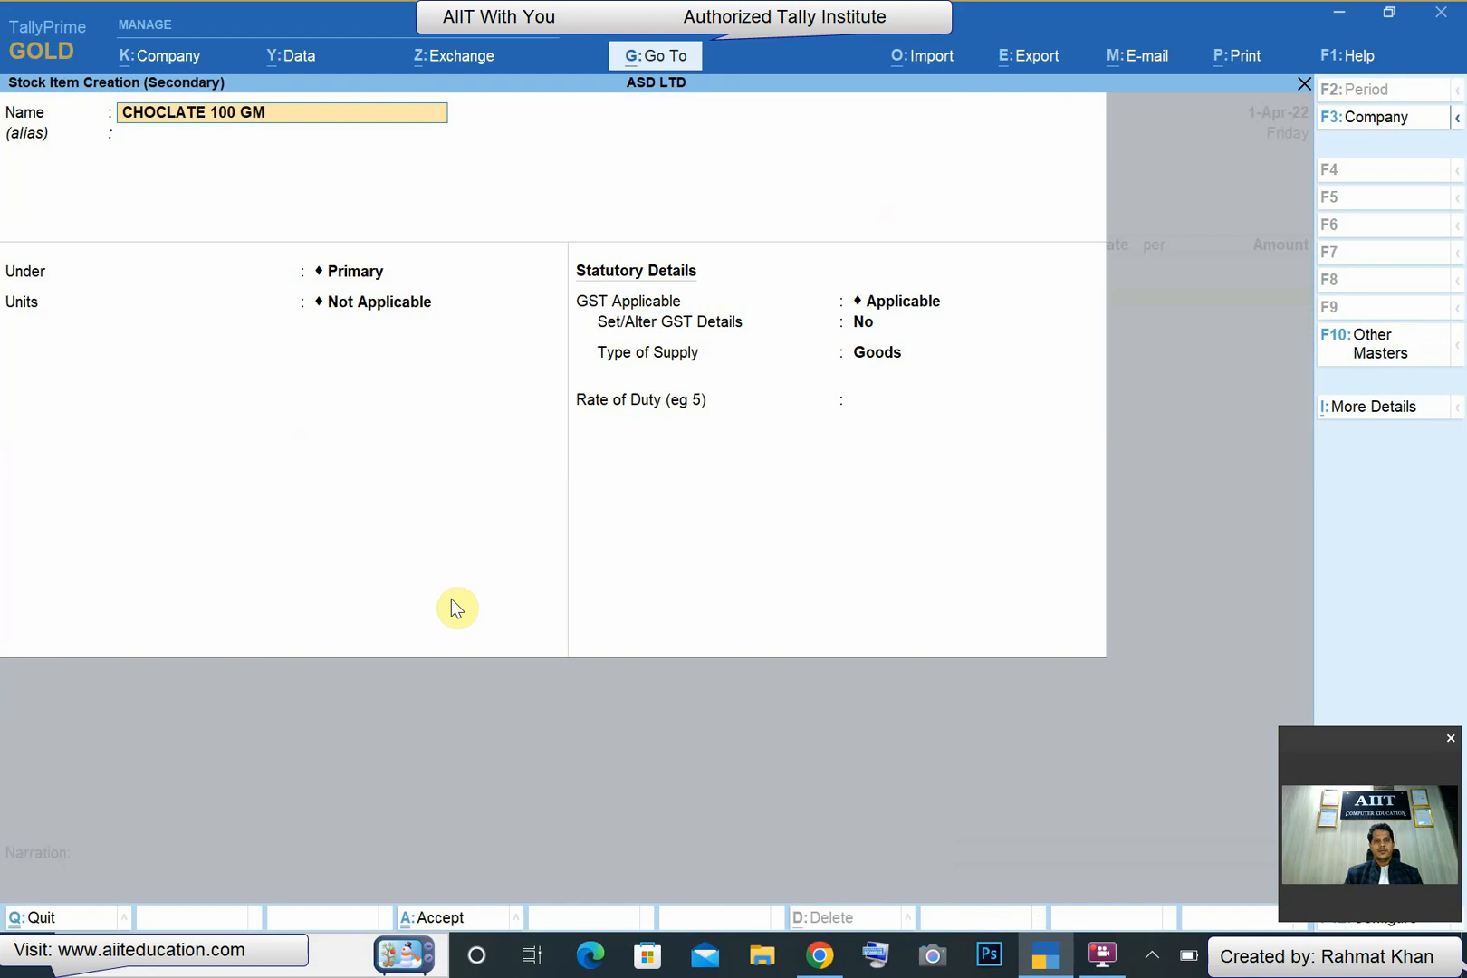
text(TE 100 GM)
key(Return)
key(Return)
key(Return)
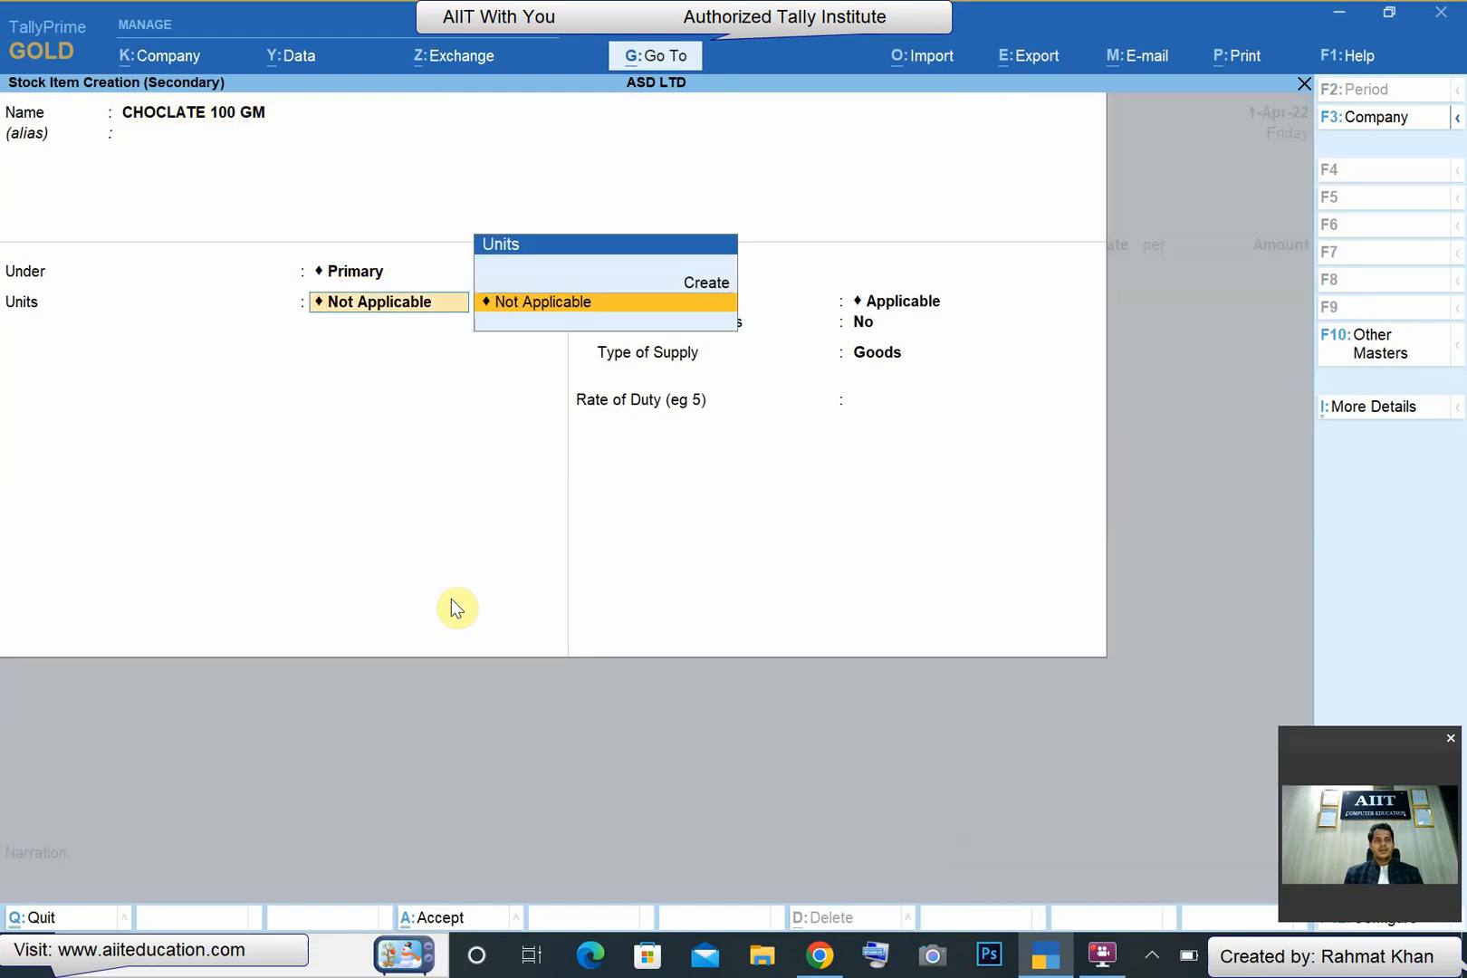
- Create the simple unit Pcs with quantity code PCS-PIECES and 0 decimal places, and assign it to the stock item
key(alt+c)
text(Pcs)
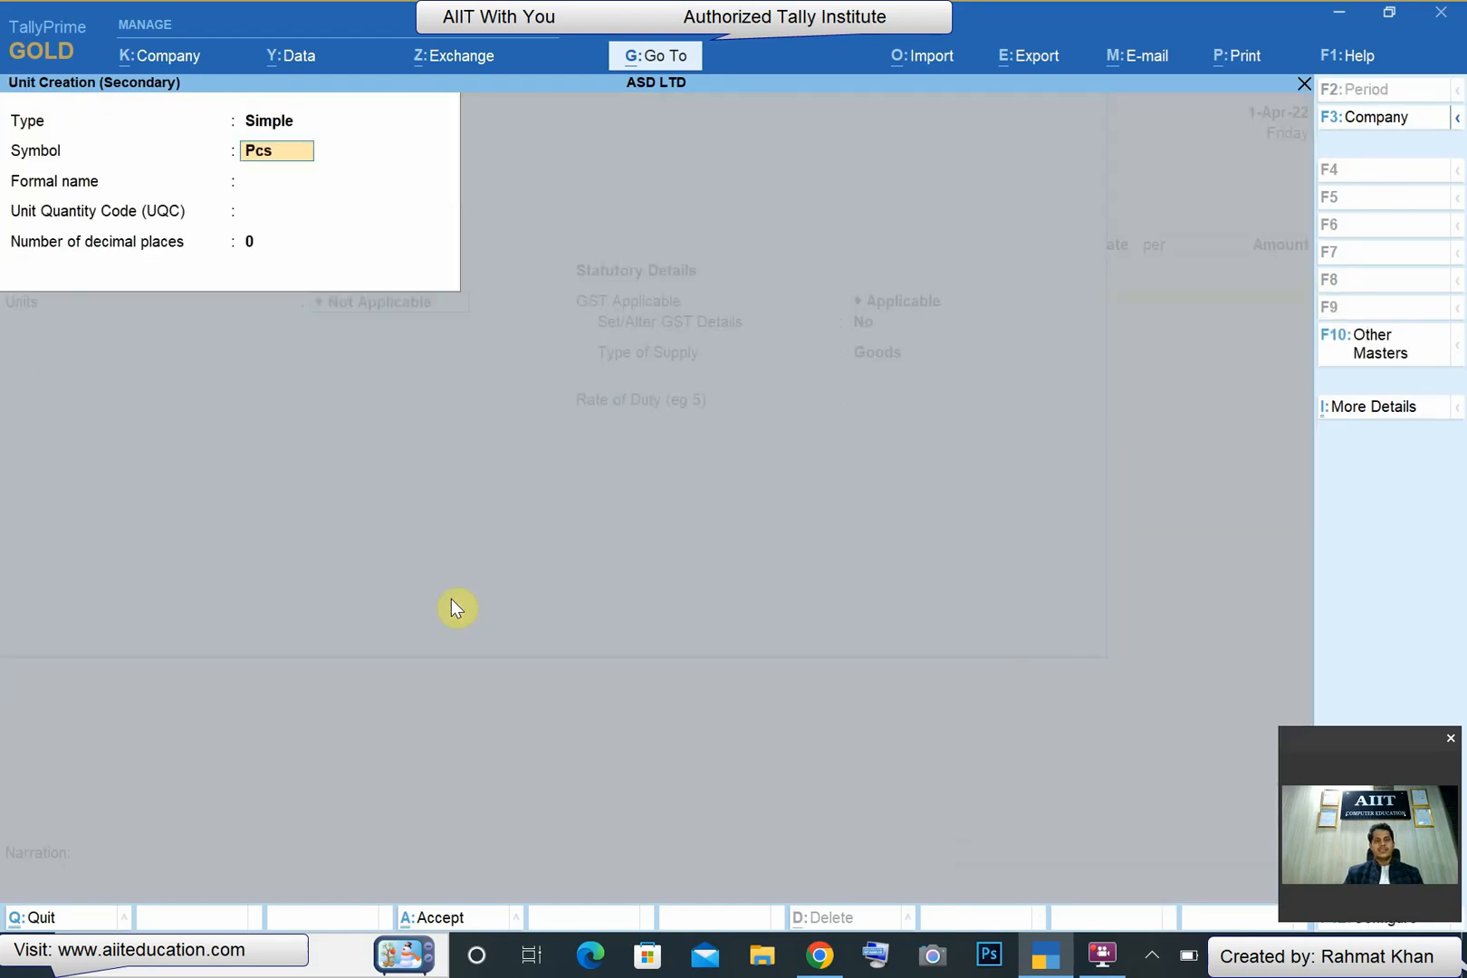
key(Return)
key(Return)
text(pcs)
key(Return)
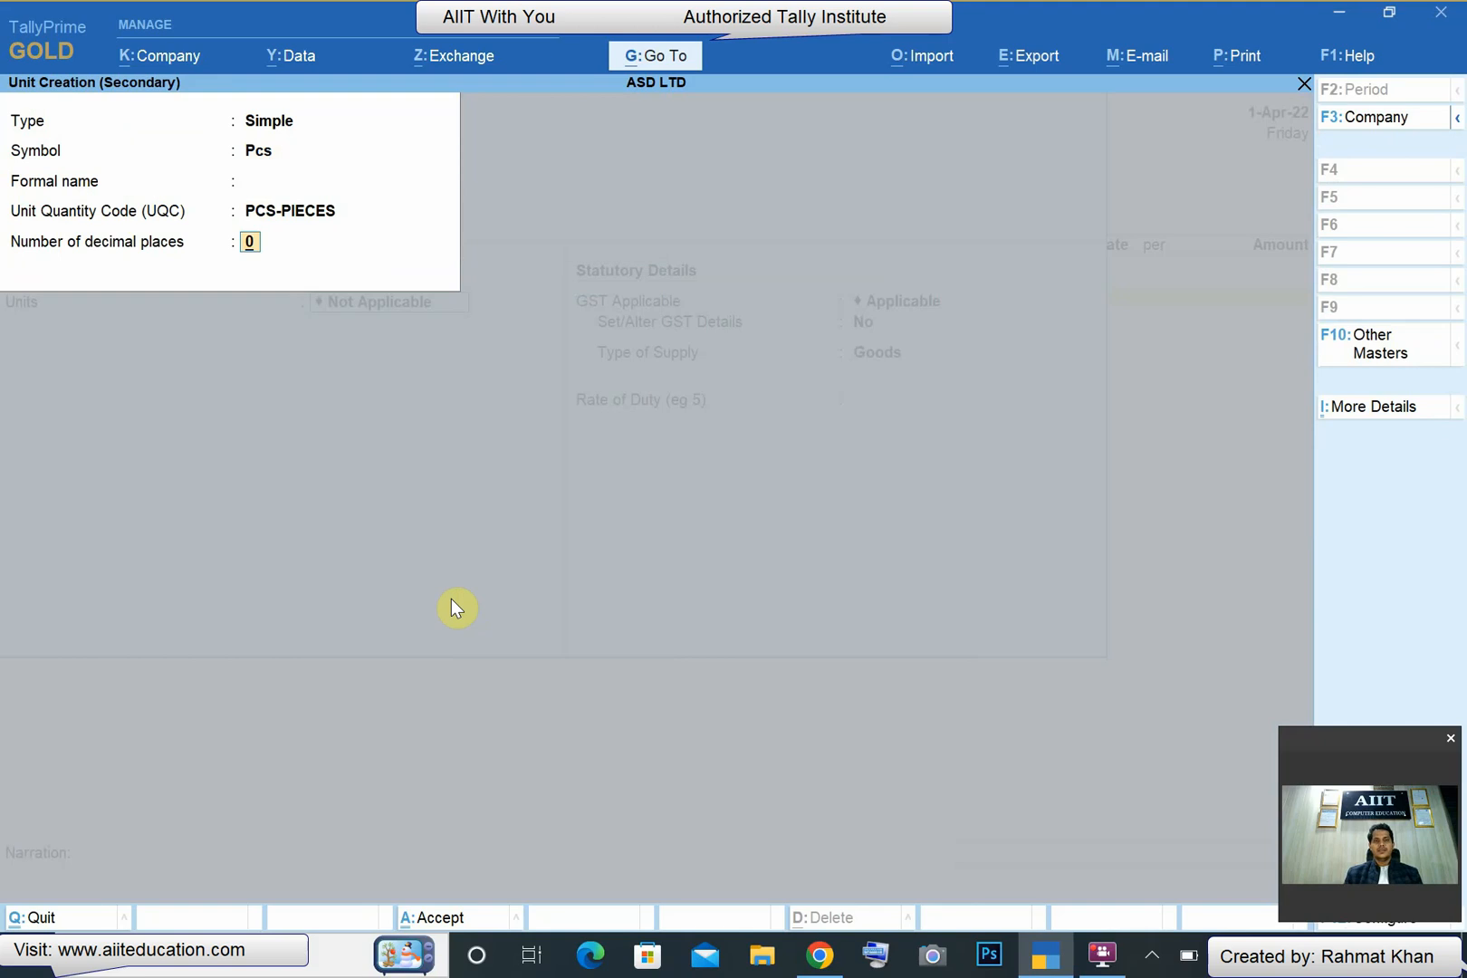
key(Return)
key(Return)
key(Return)
key(Return)
key(Return)
- Enable GST details for the stock item and set its taxability to Taxable, calculated on value
key(BackSpace)
text(y)
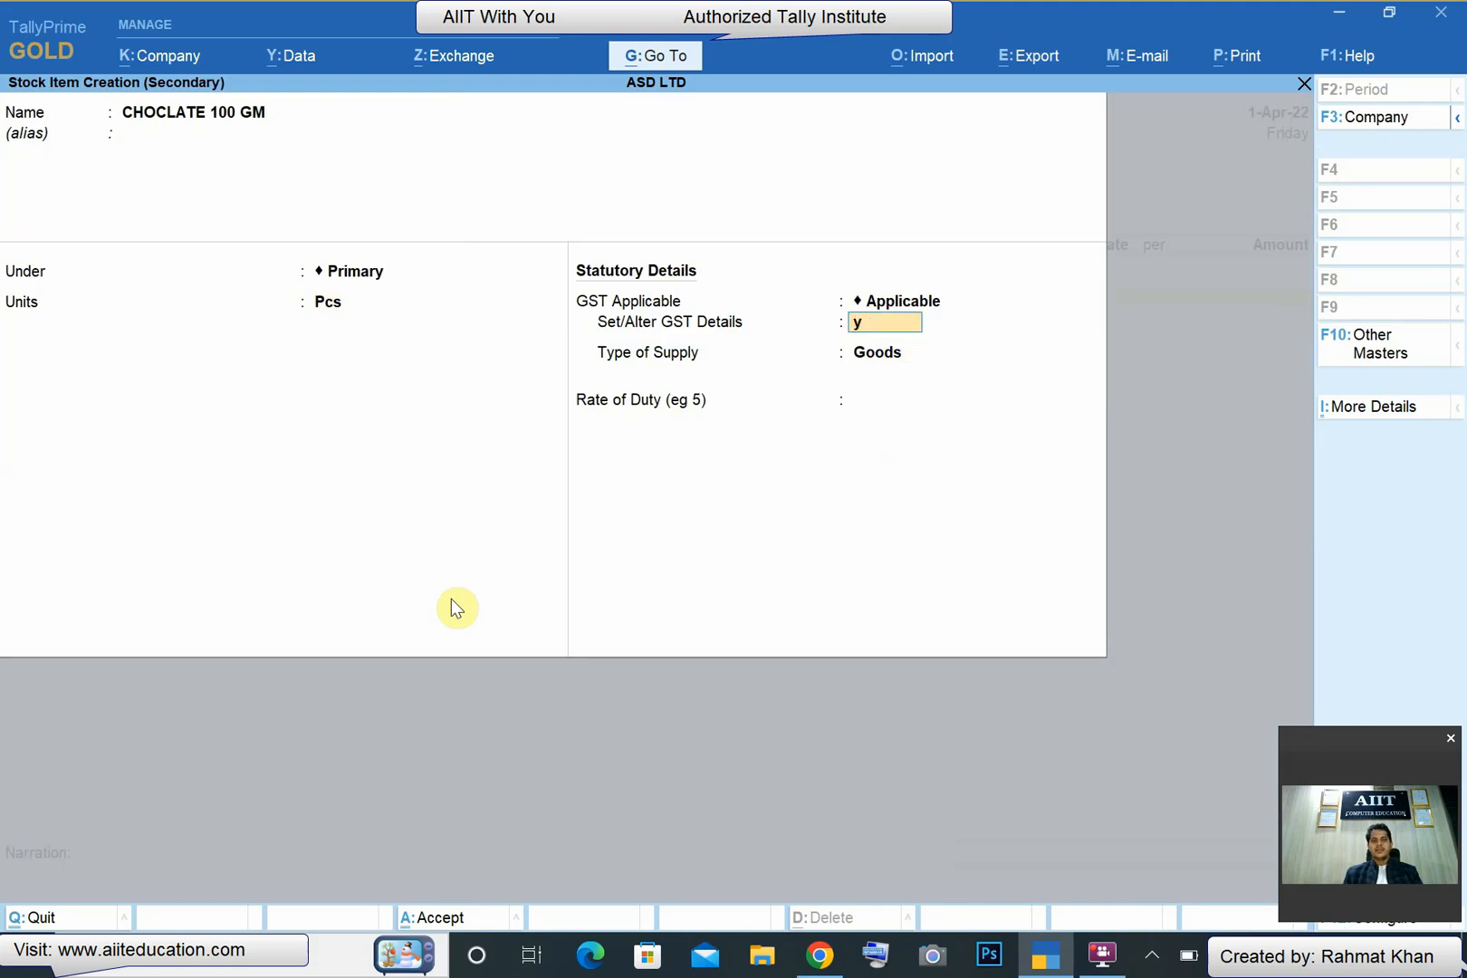
key(Return)
key(Return)
key(BackSpace)
text(t)
- Set the stock item's integrated tax to 28% and cess to 2%, and save the item with Goods as its type of supply
key(Return)
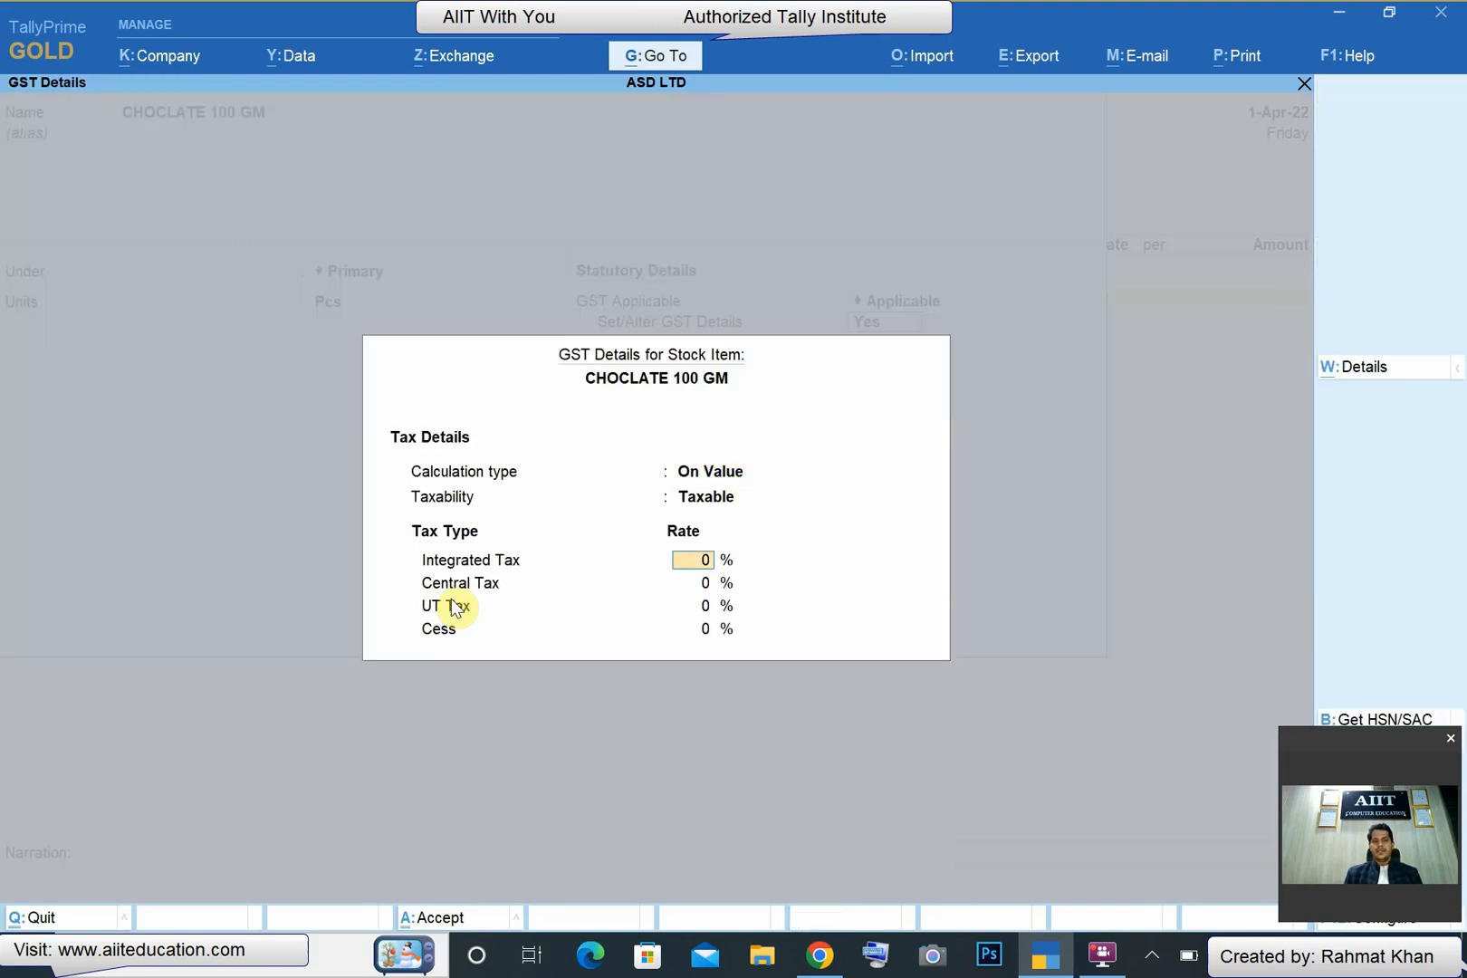
key(Return)
key(Return)
key(Return)
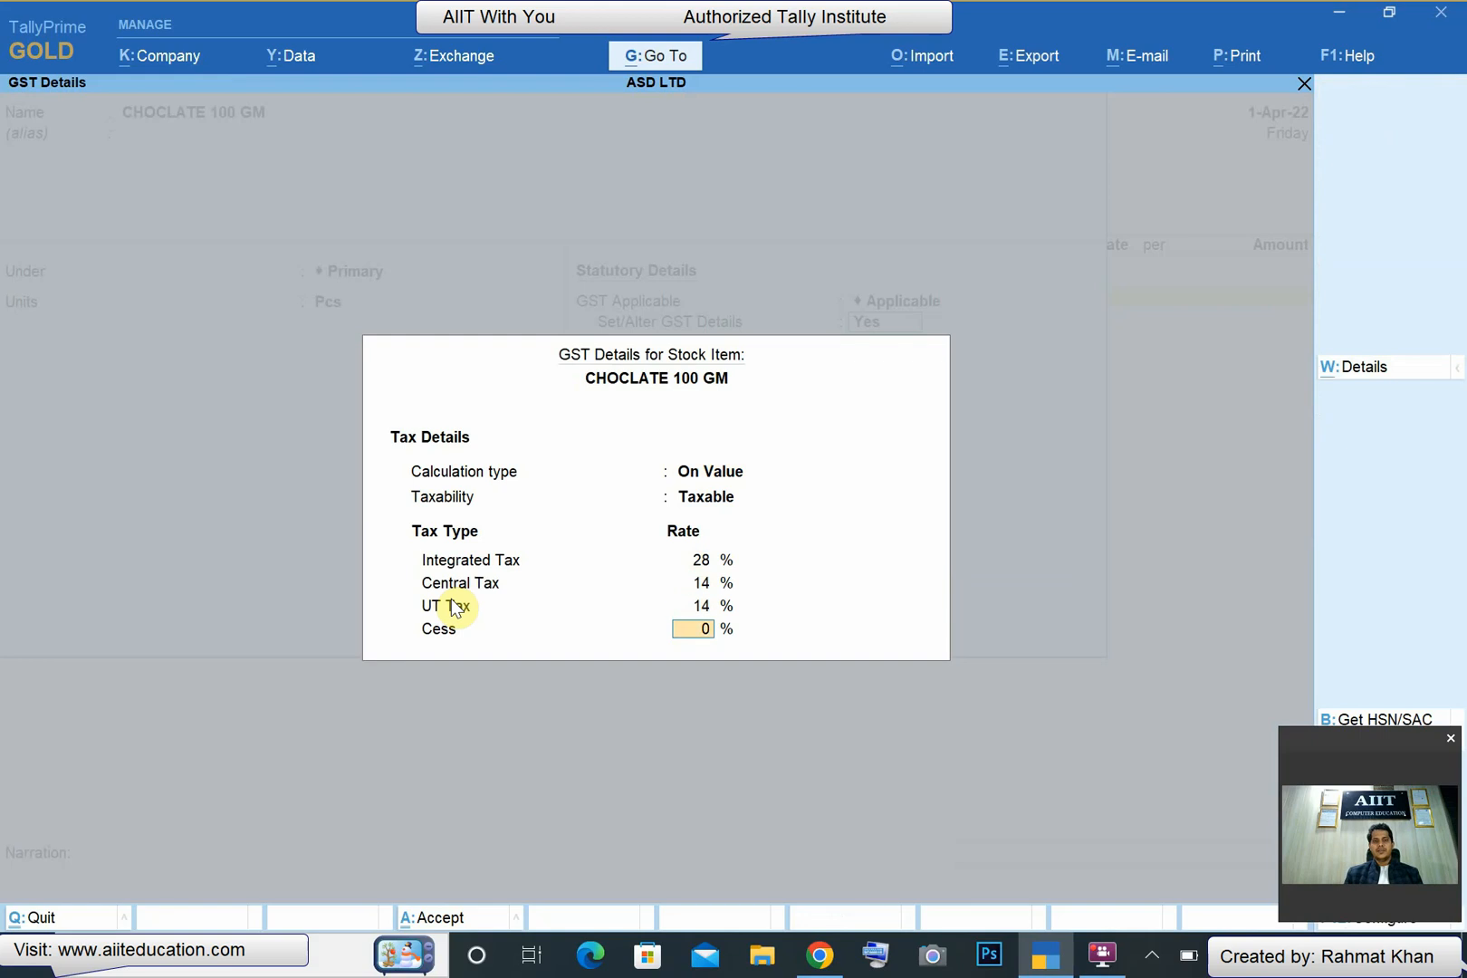
text(2)
key(Return)
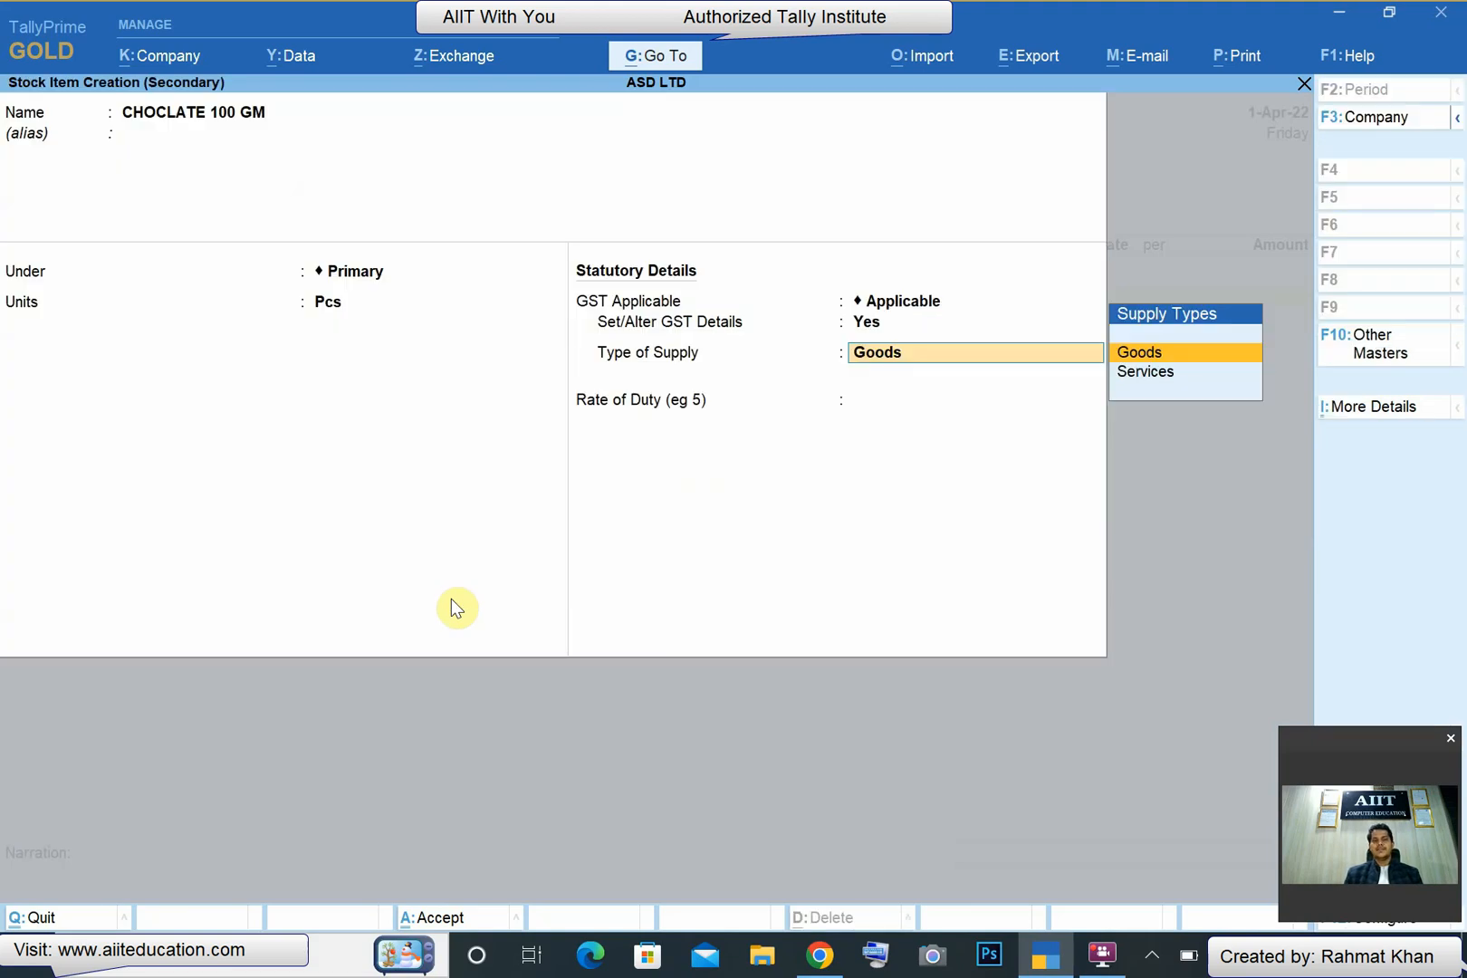
key(Return)
key(Return)
- Enter 500 Pcs at a rate of 80 for CHOCLATE 100 GM and finish the voucher's item list
key(Return)
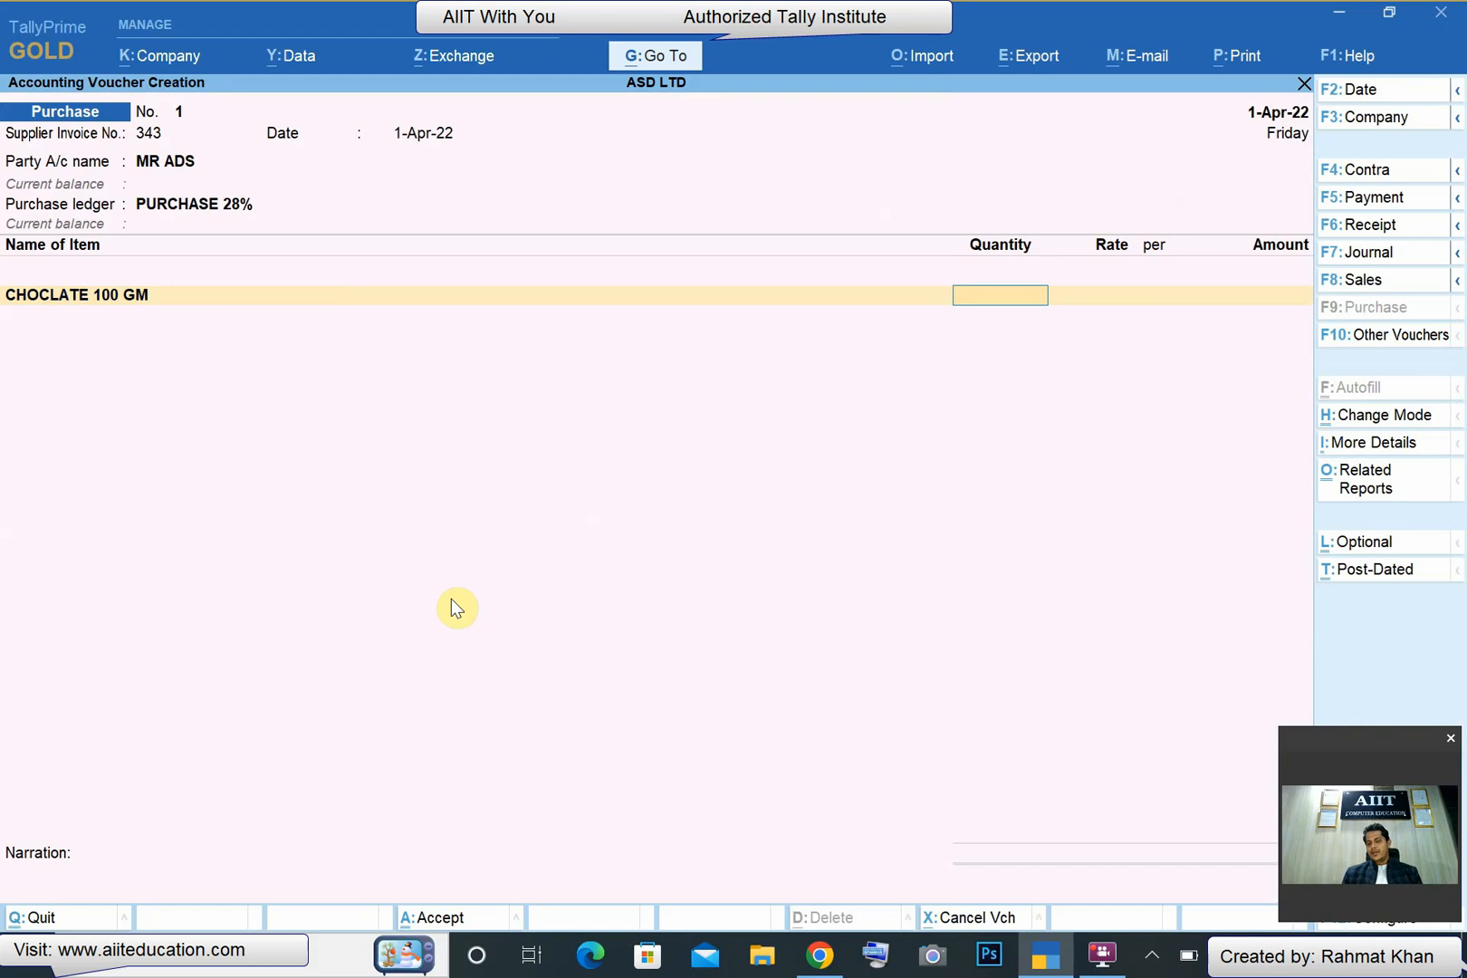
text(500)
key(Return)
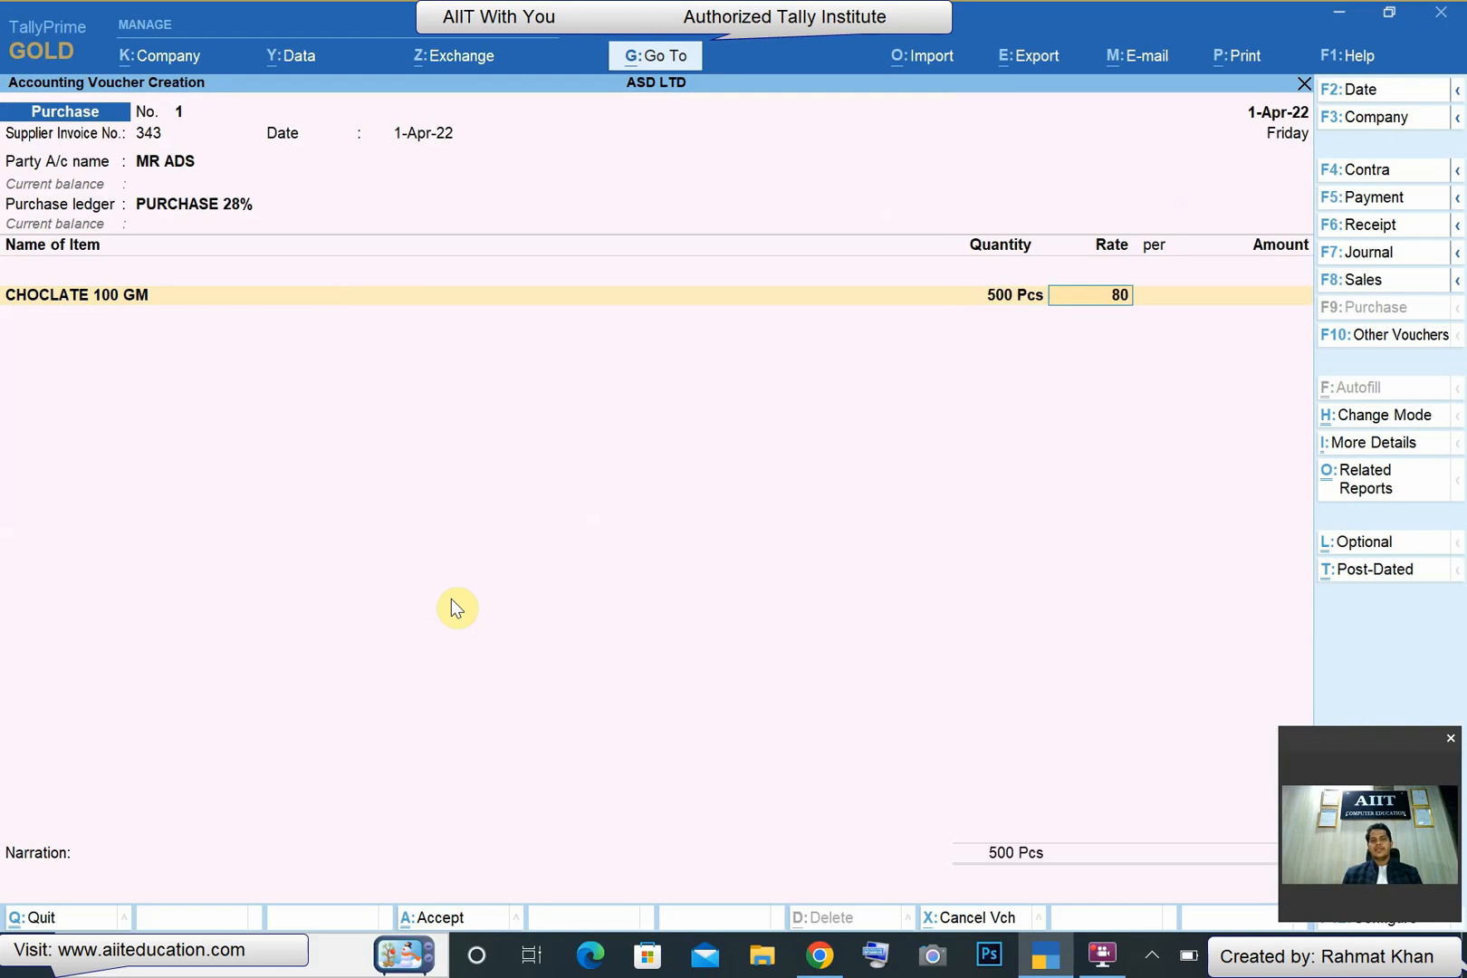
key(Return)
key(Return)
key(Return)
key(Return)
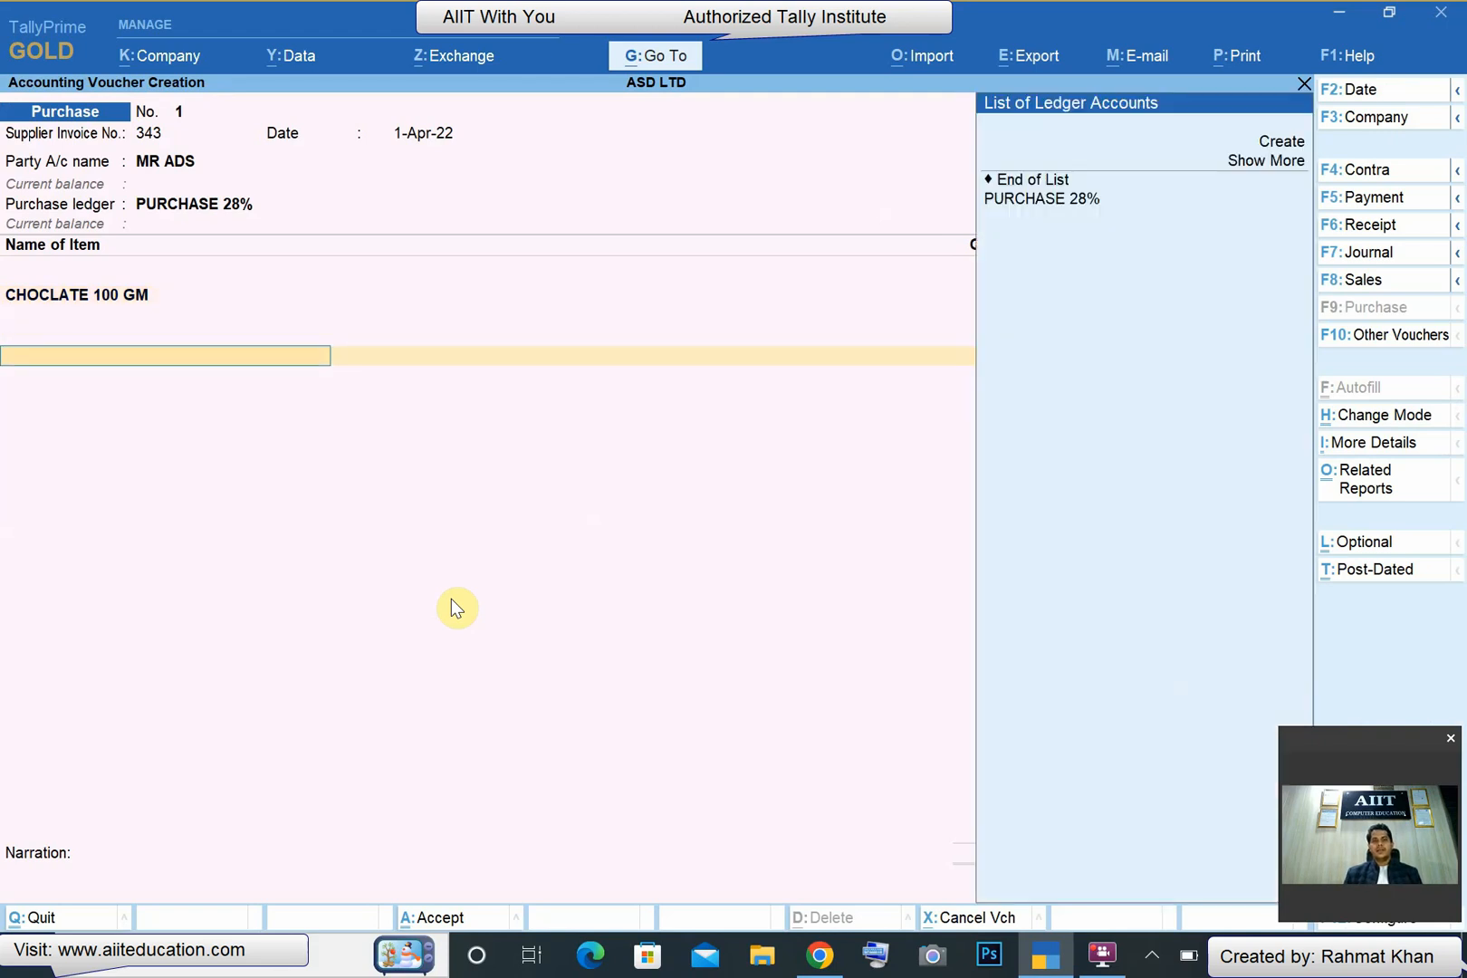
- Create a ledger named Input CGST under Duties & Taxes with GST duty type and Central Tax, and add it to the voucher
key(alt+c)
text(Input)
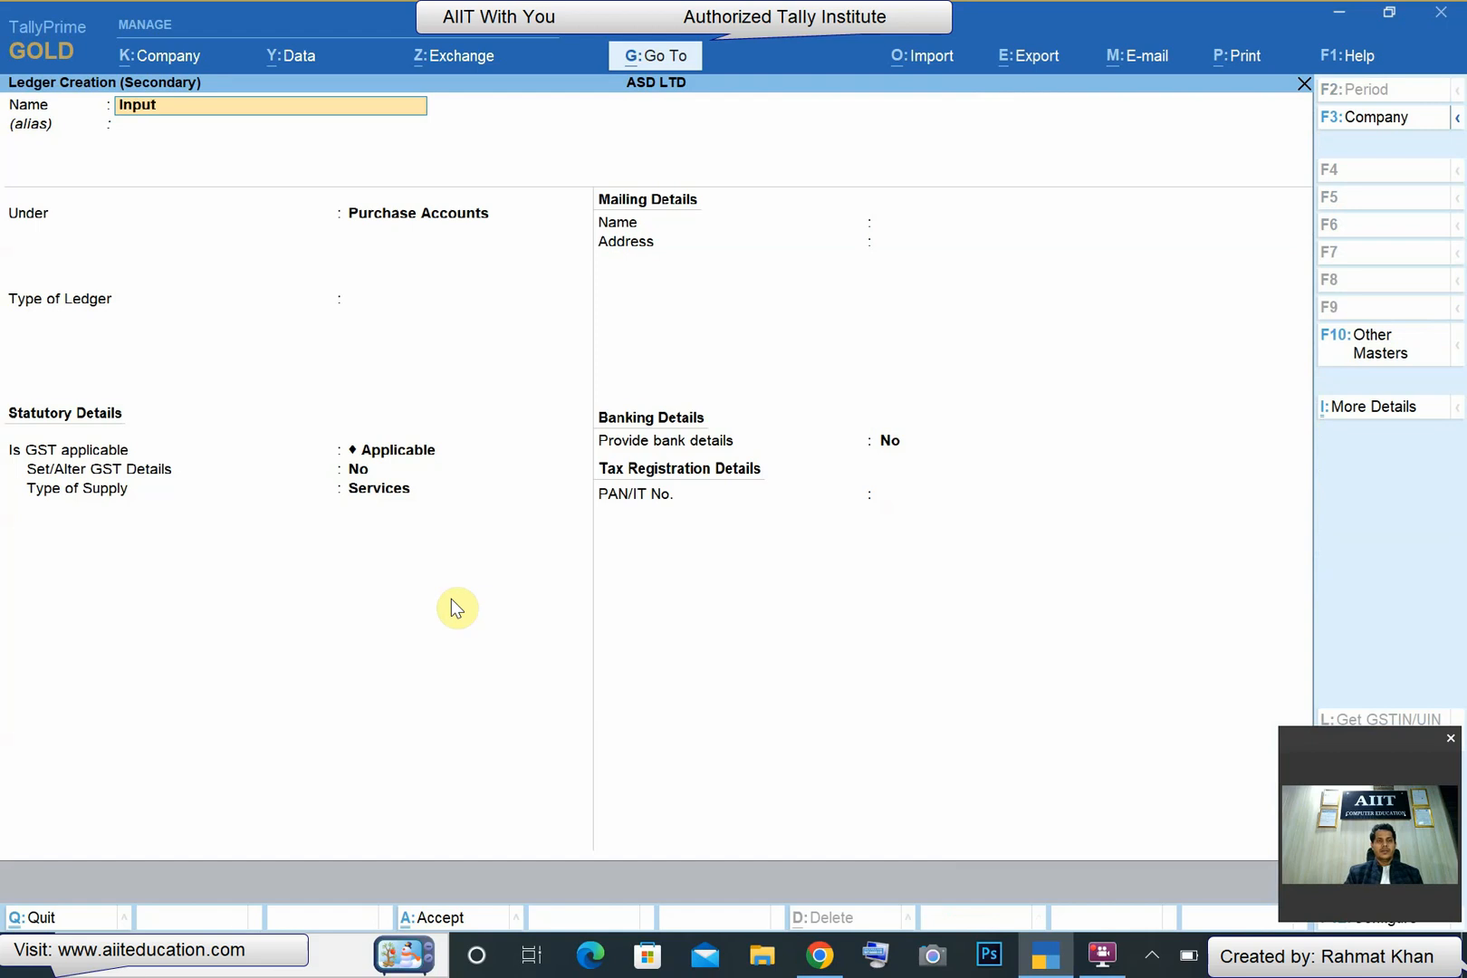
text( CGST)
key(Return)
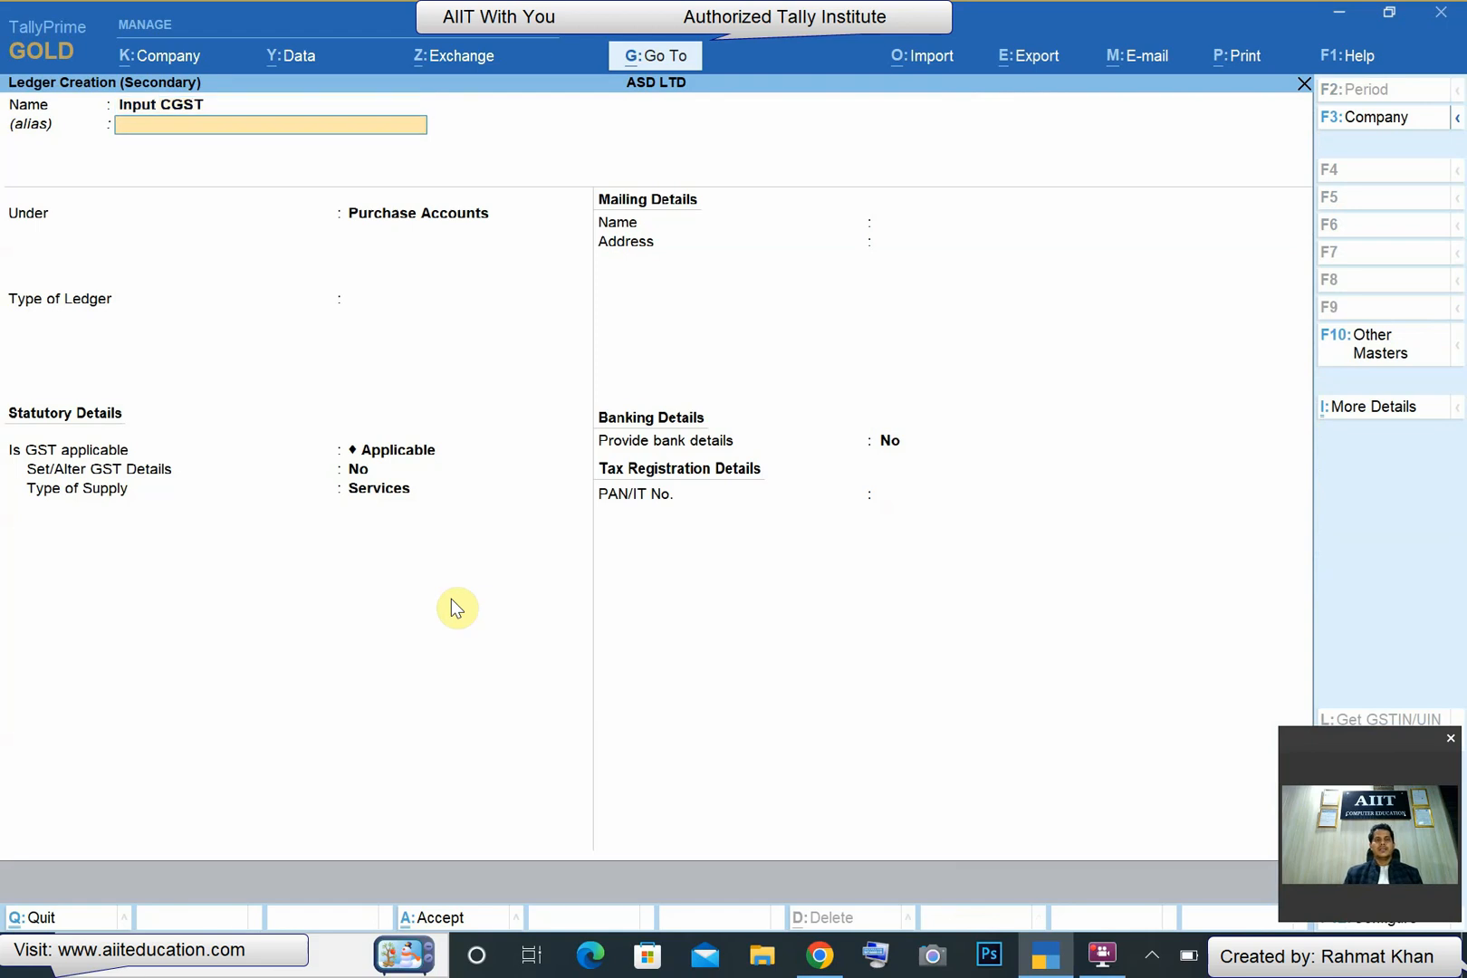
key(Return)
text(D)
key(Return)
key(Return)
key(Return)
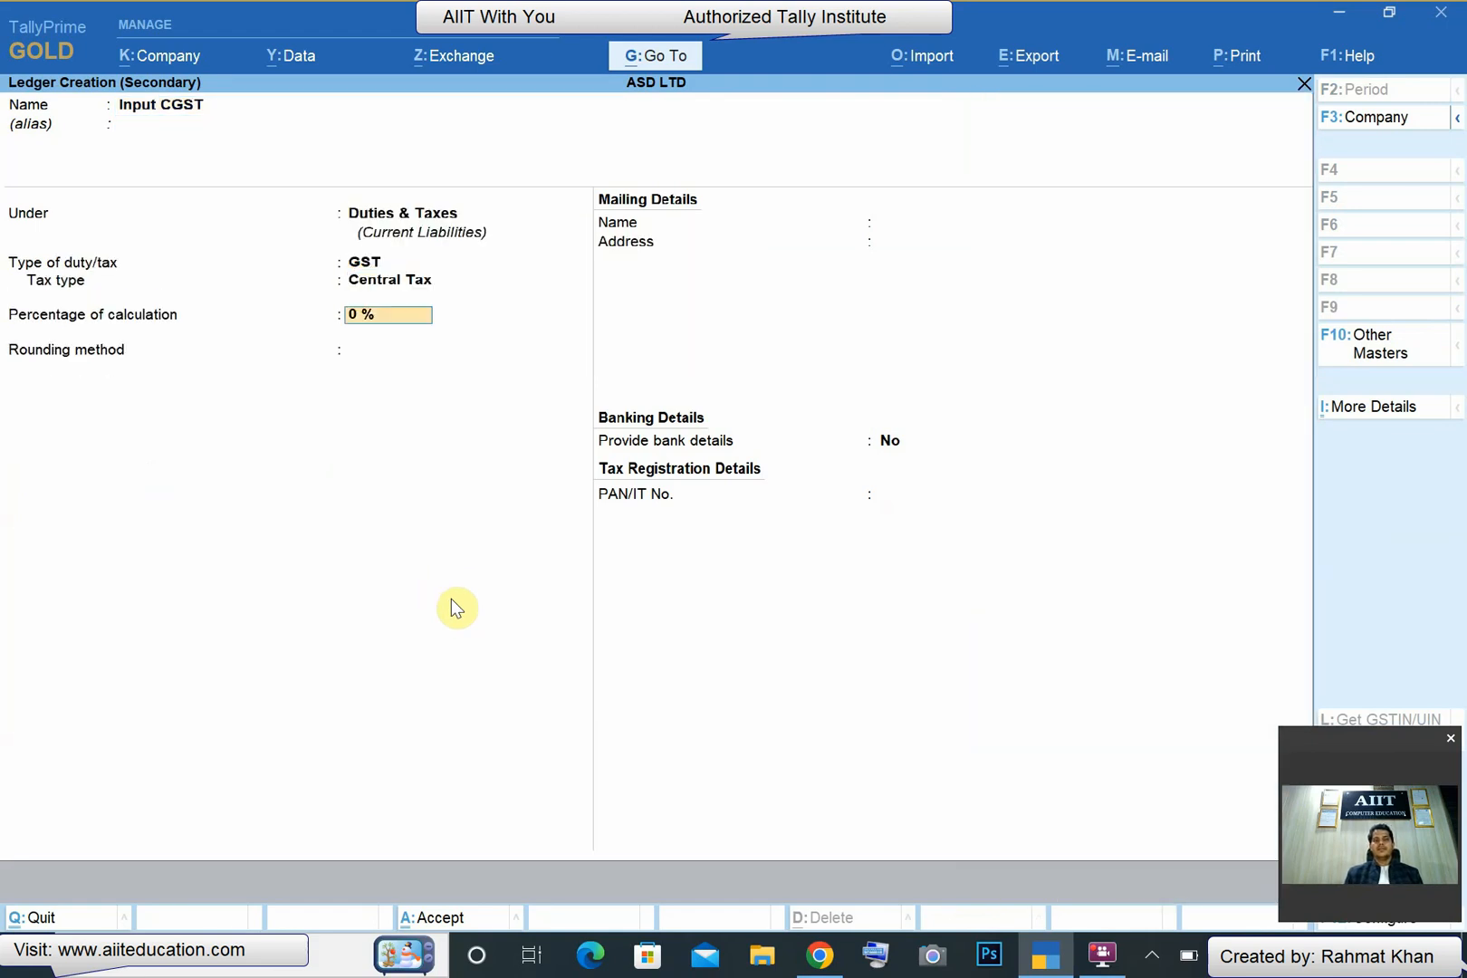
key(Return)
key(Return)
key(ctrl+a)
key(Return)
- Define a new ledger named Input UTGST under Duties & Taxes with GST as the type of duty
key(alt+c)
text(I)
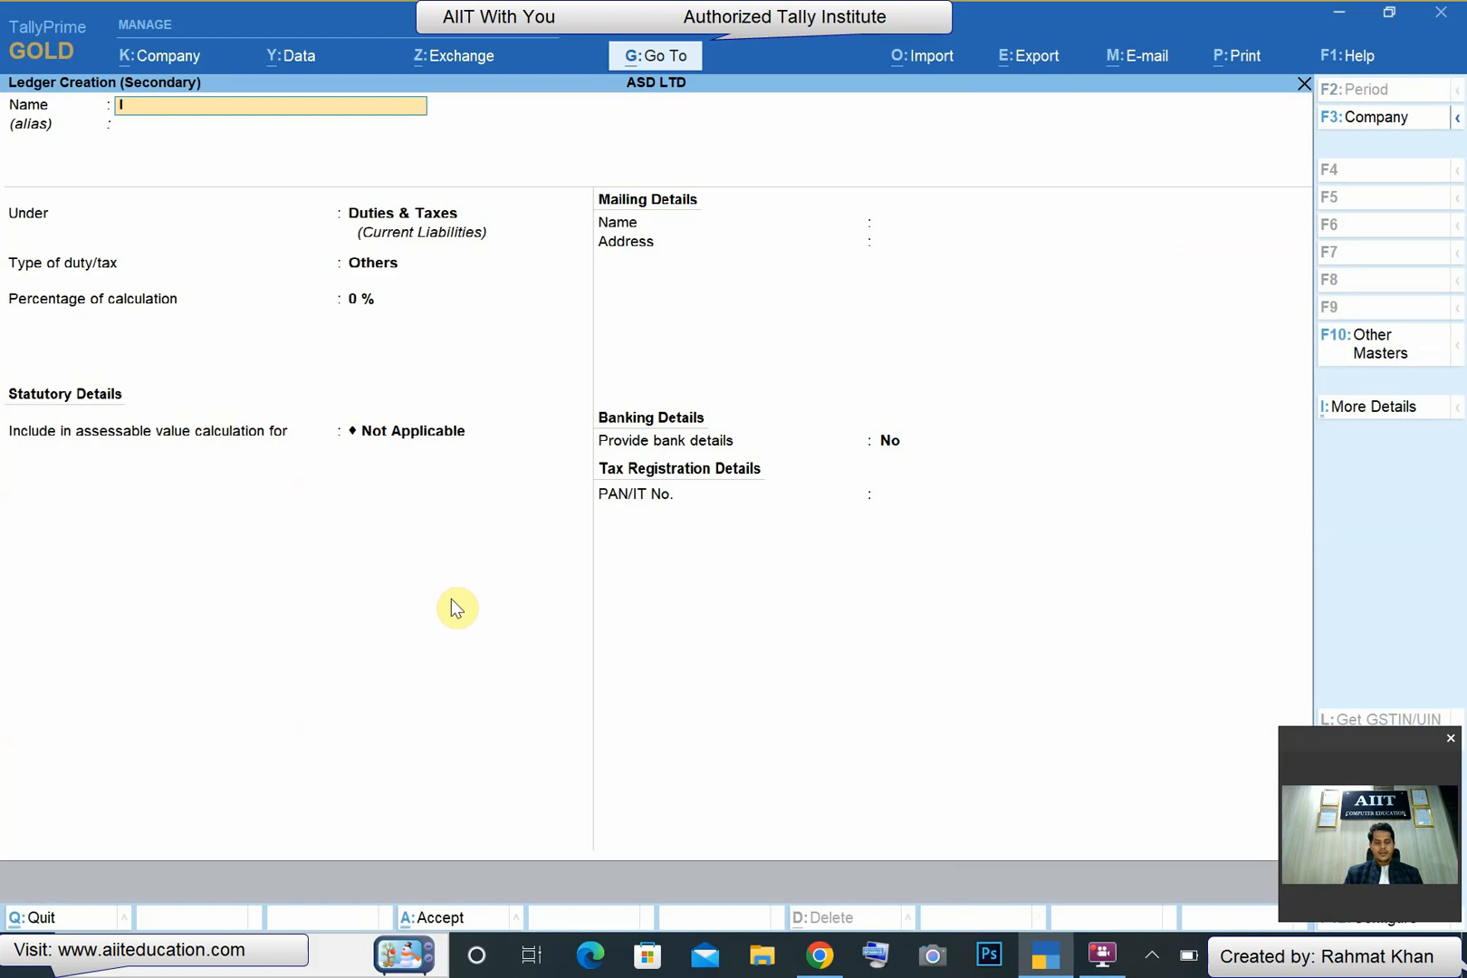
text(nput UTGS)
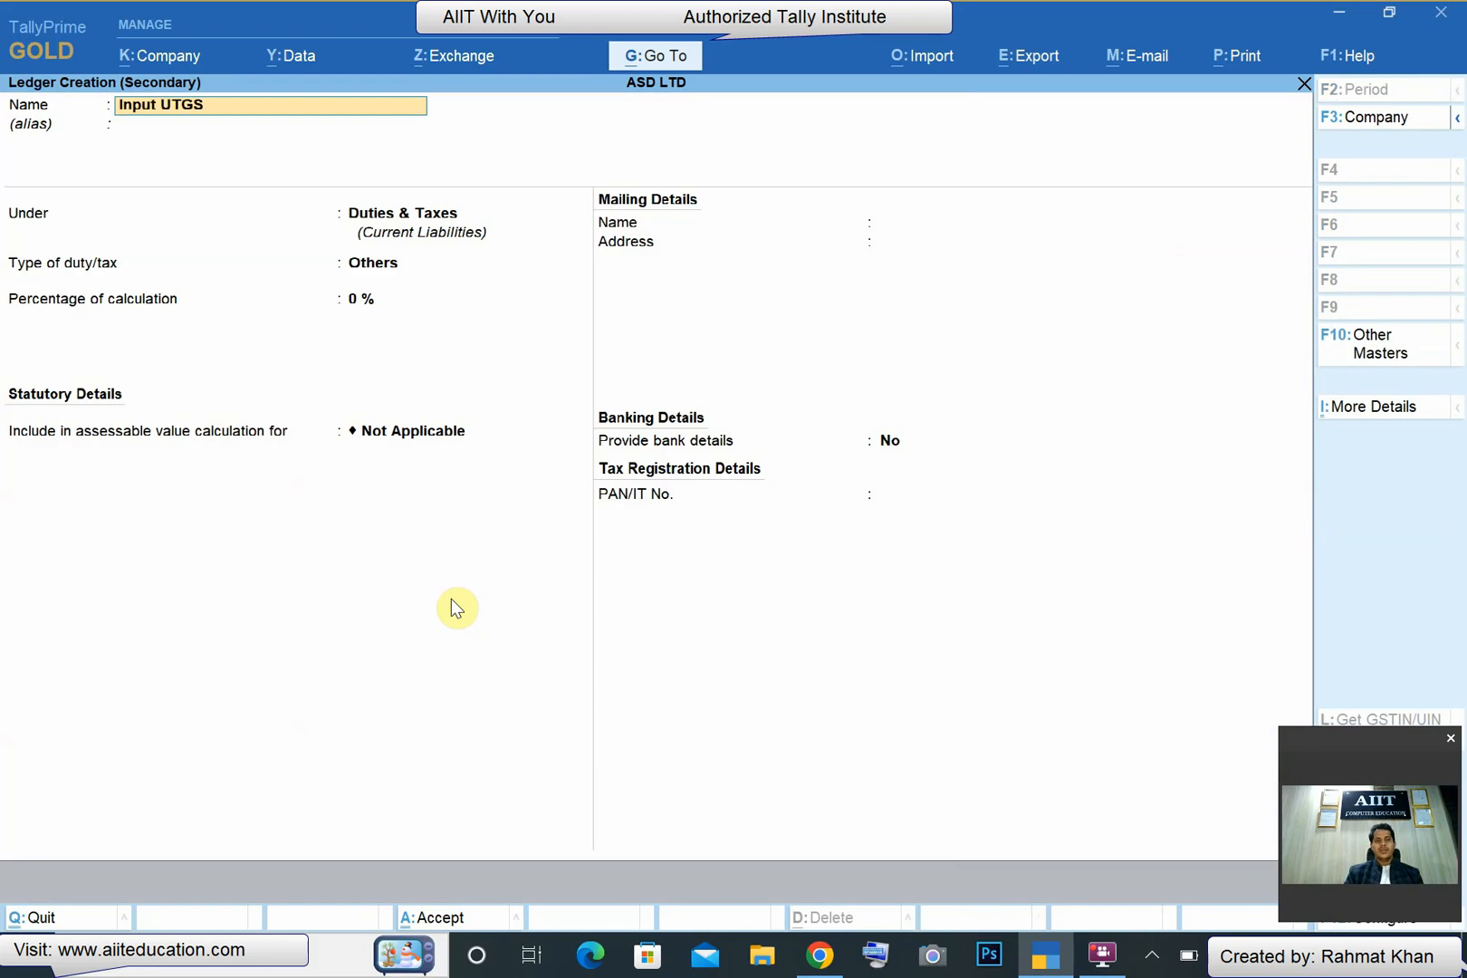
text(T)
key(Return)
key(Return)
key(Return)
key(Up)
- Set the Input UTGST ledger's tax type to UT Tax and save it into the purchase voucher
key(Return)
key(Down)
key(Down)
key(Down)
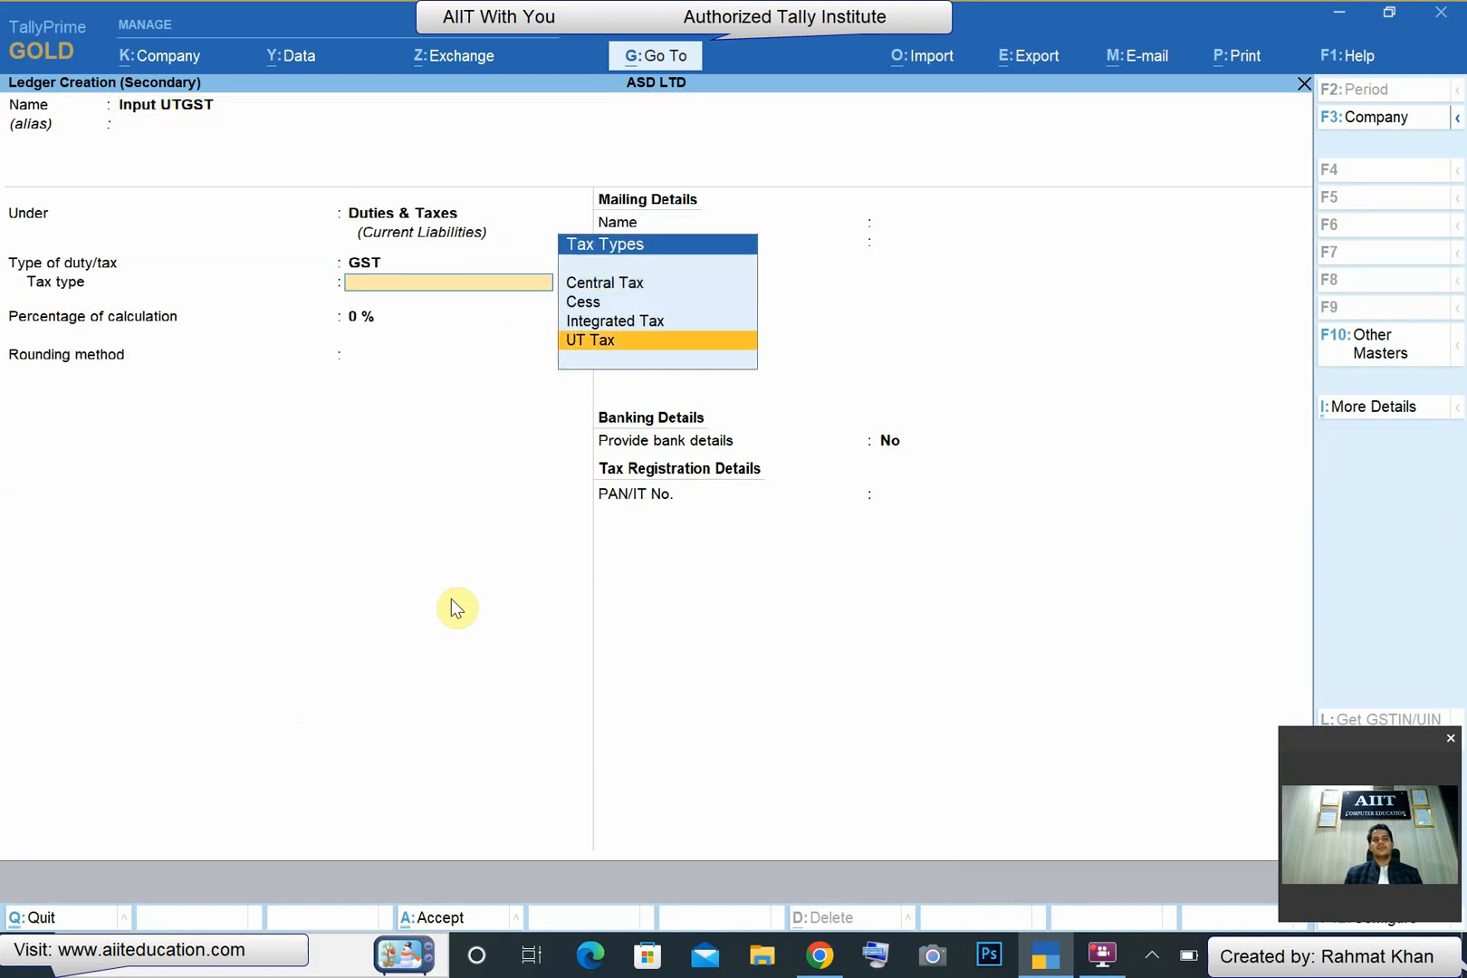
key(Return)
key(Up)
- Define a new ledger named Input GST Cess under Duties & Taxes with GST as the type of duty
key(Return)
key(Return)
key(Return)
key(Return)
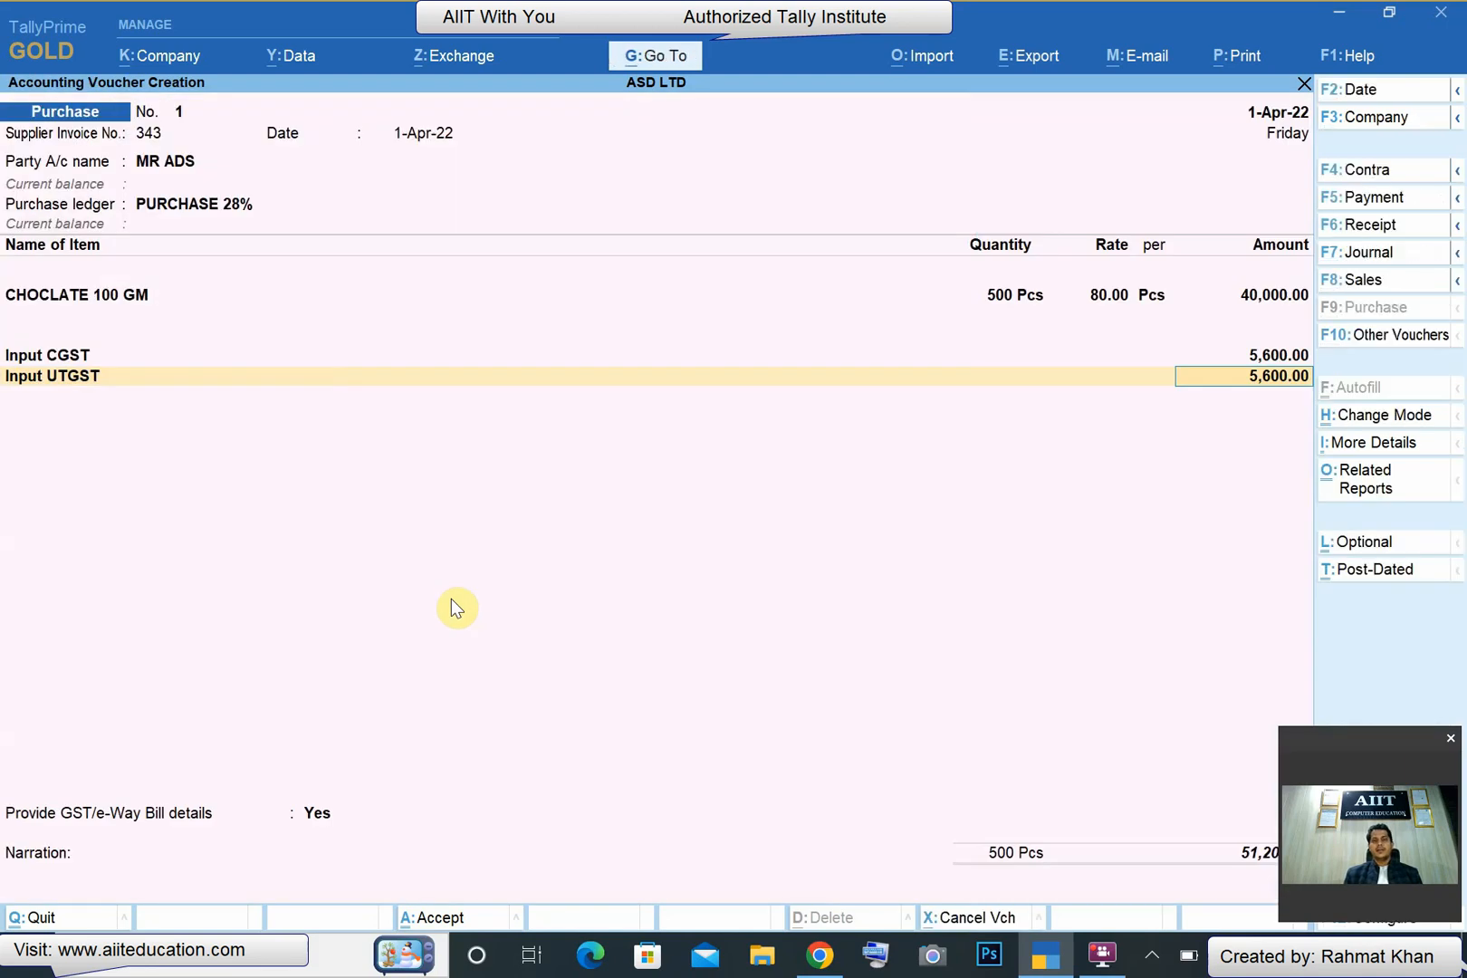
key(Return)
key(alt+c)
text(Inp)
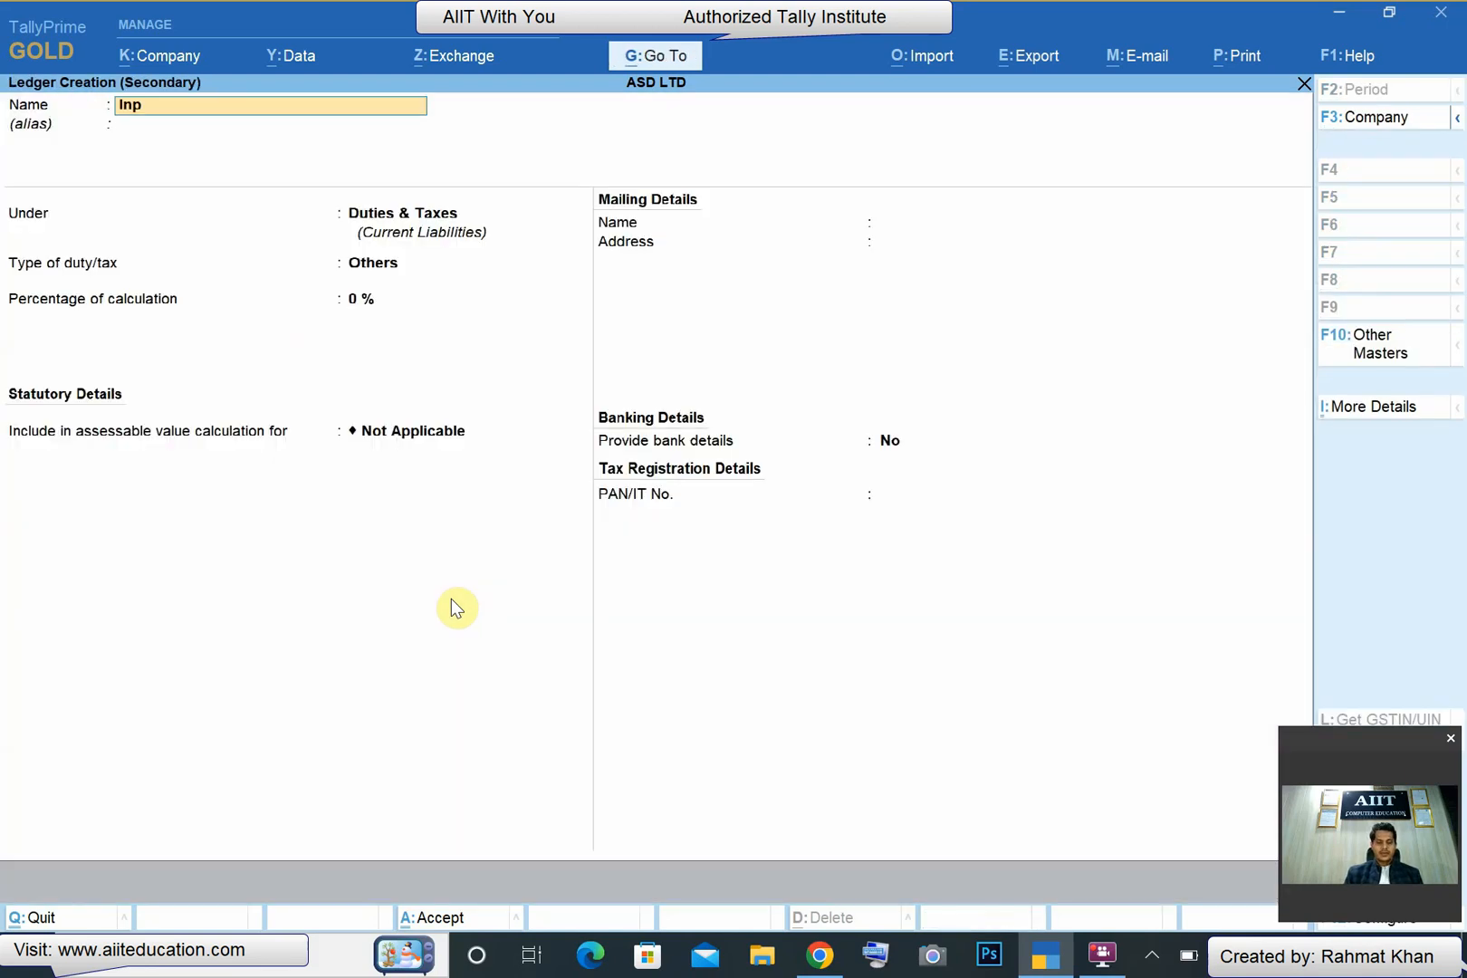
text(ut GST Cess)
key(Return)
key(Return)
key(Return)
key(Up)
key(Return)
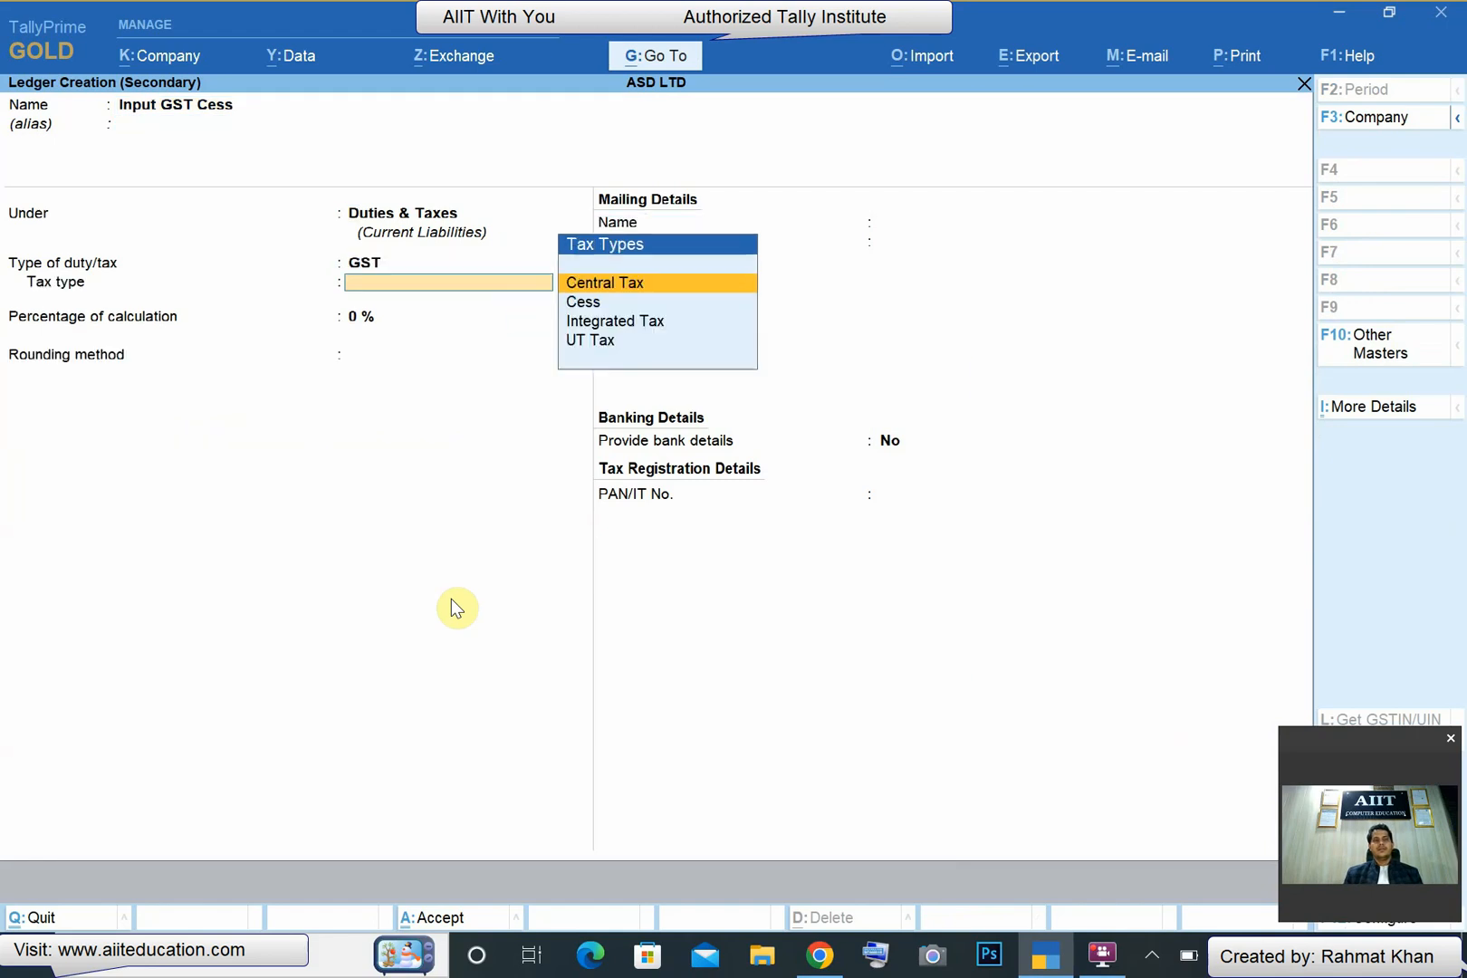
- Set the Input GST Cess ledger's tax type to Cess with valuation type Any, and save it into the voucher
key(Down)
key(Return)
key(Return)
key(Return)
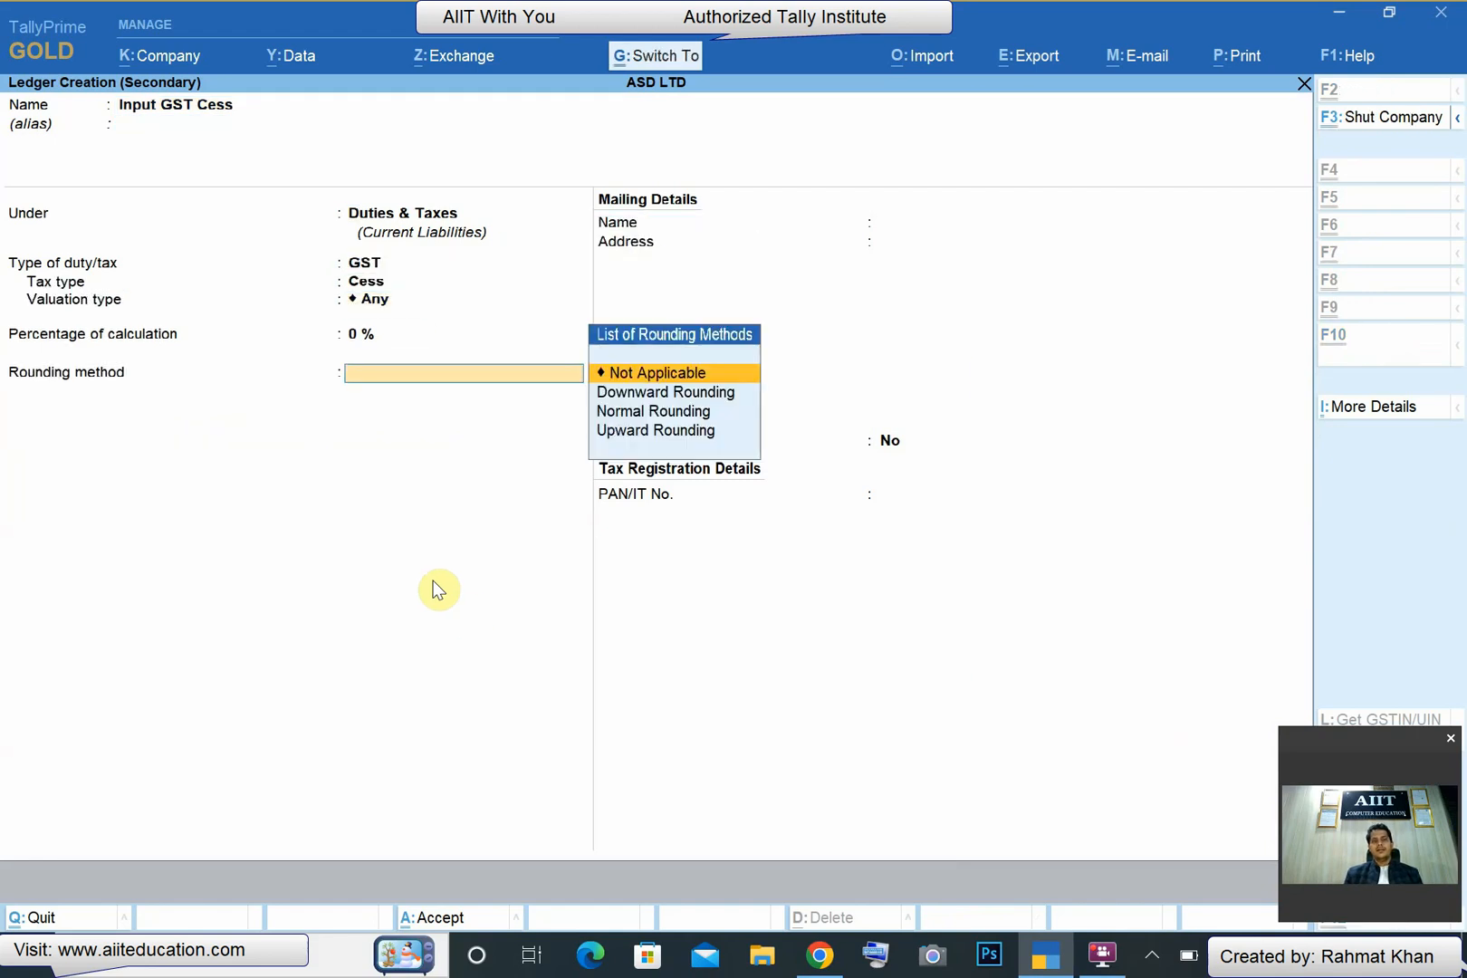
key(ctrl+a)
key(Return)
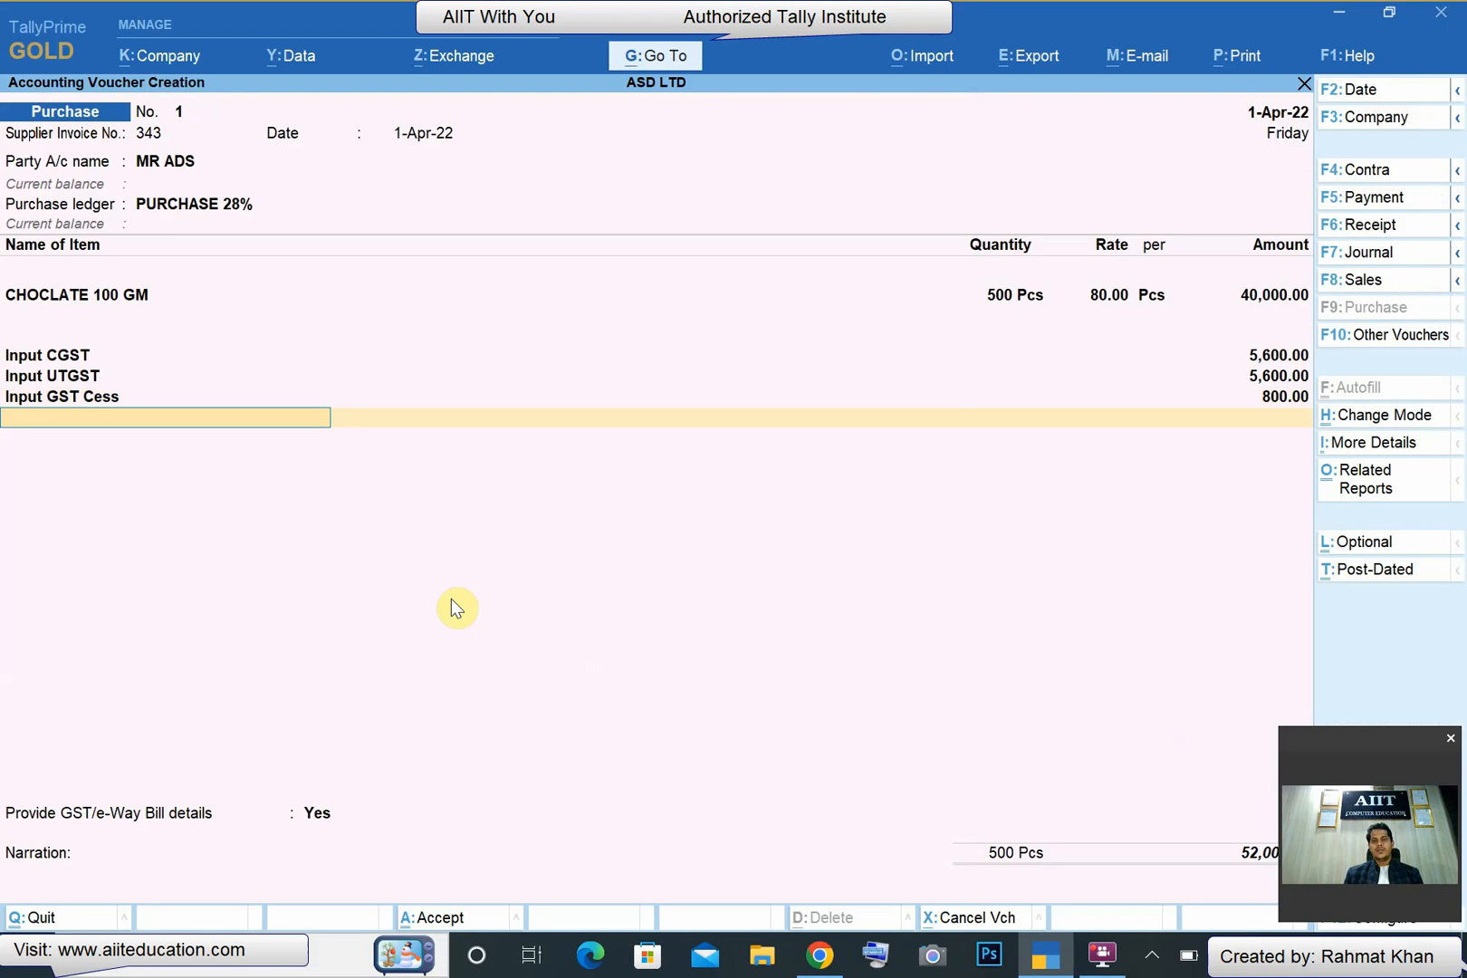
click(1394, 747)
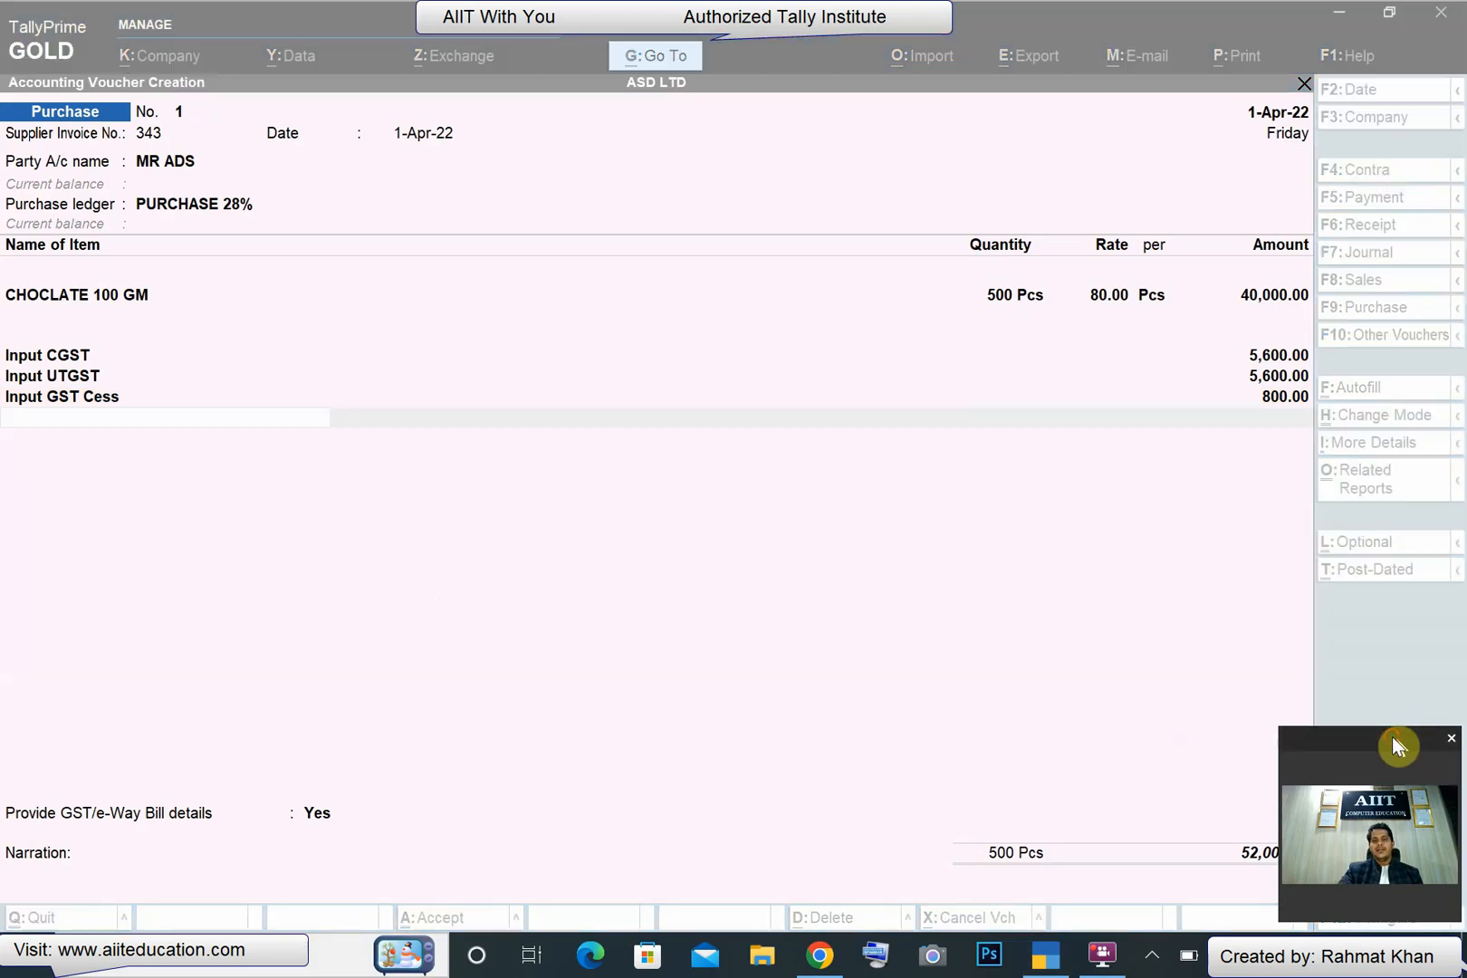
drag(1395, 747, 1416, 750)
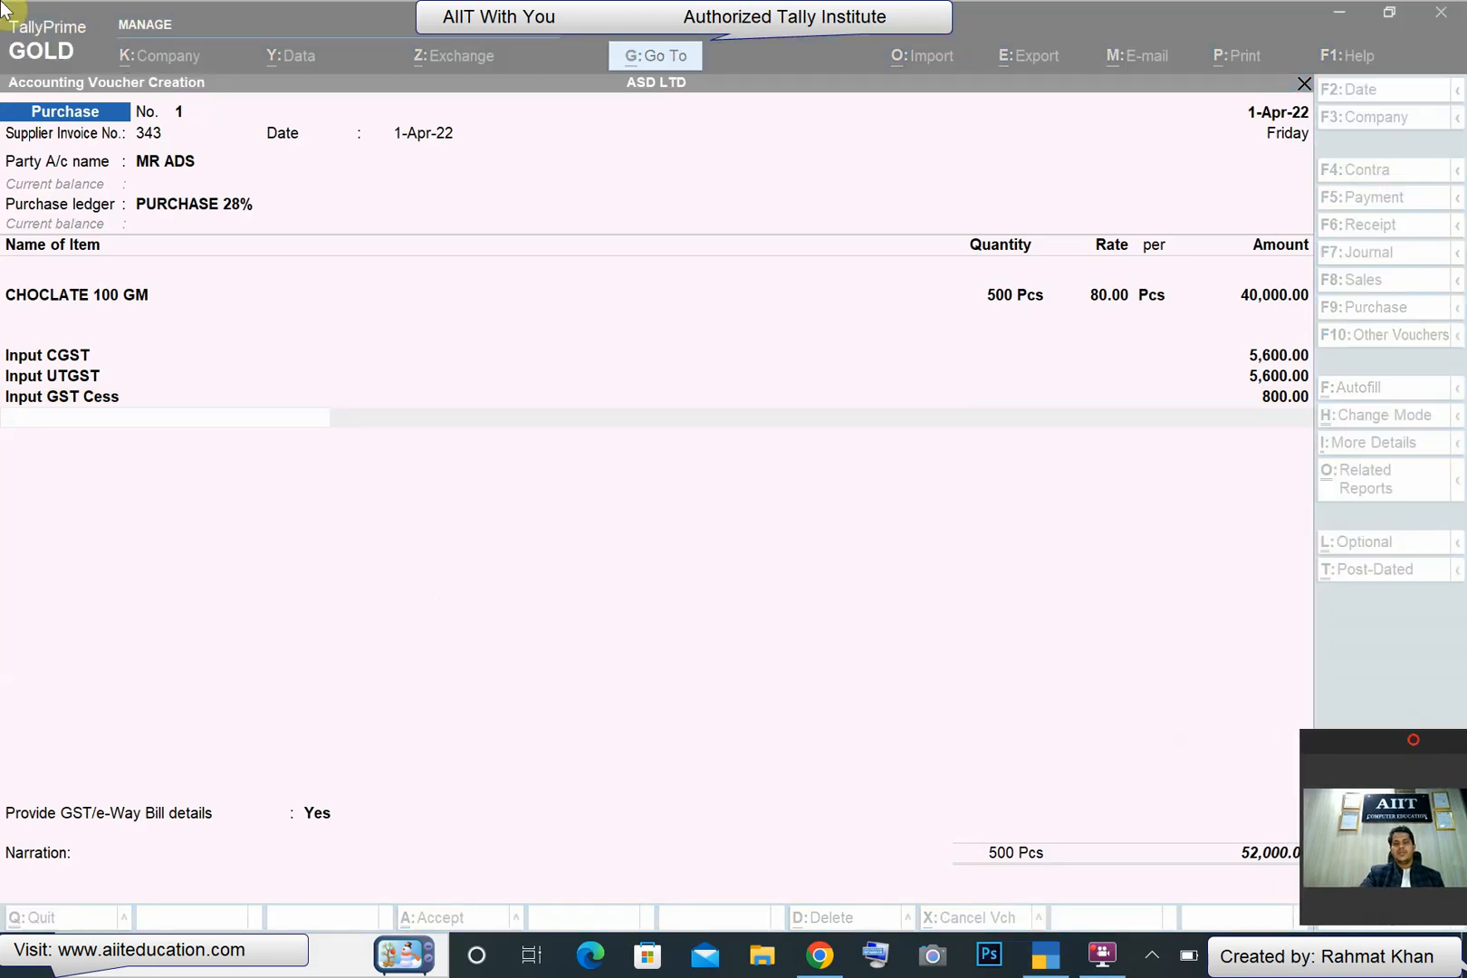
click(939, 596)
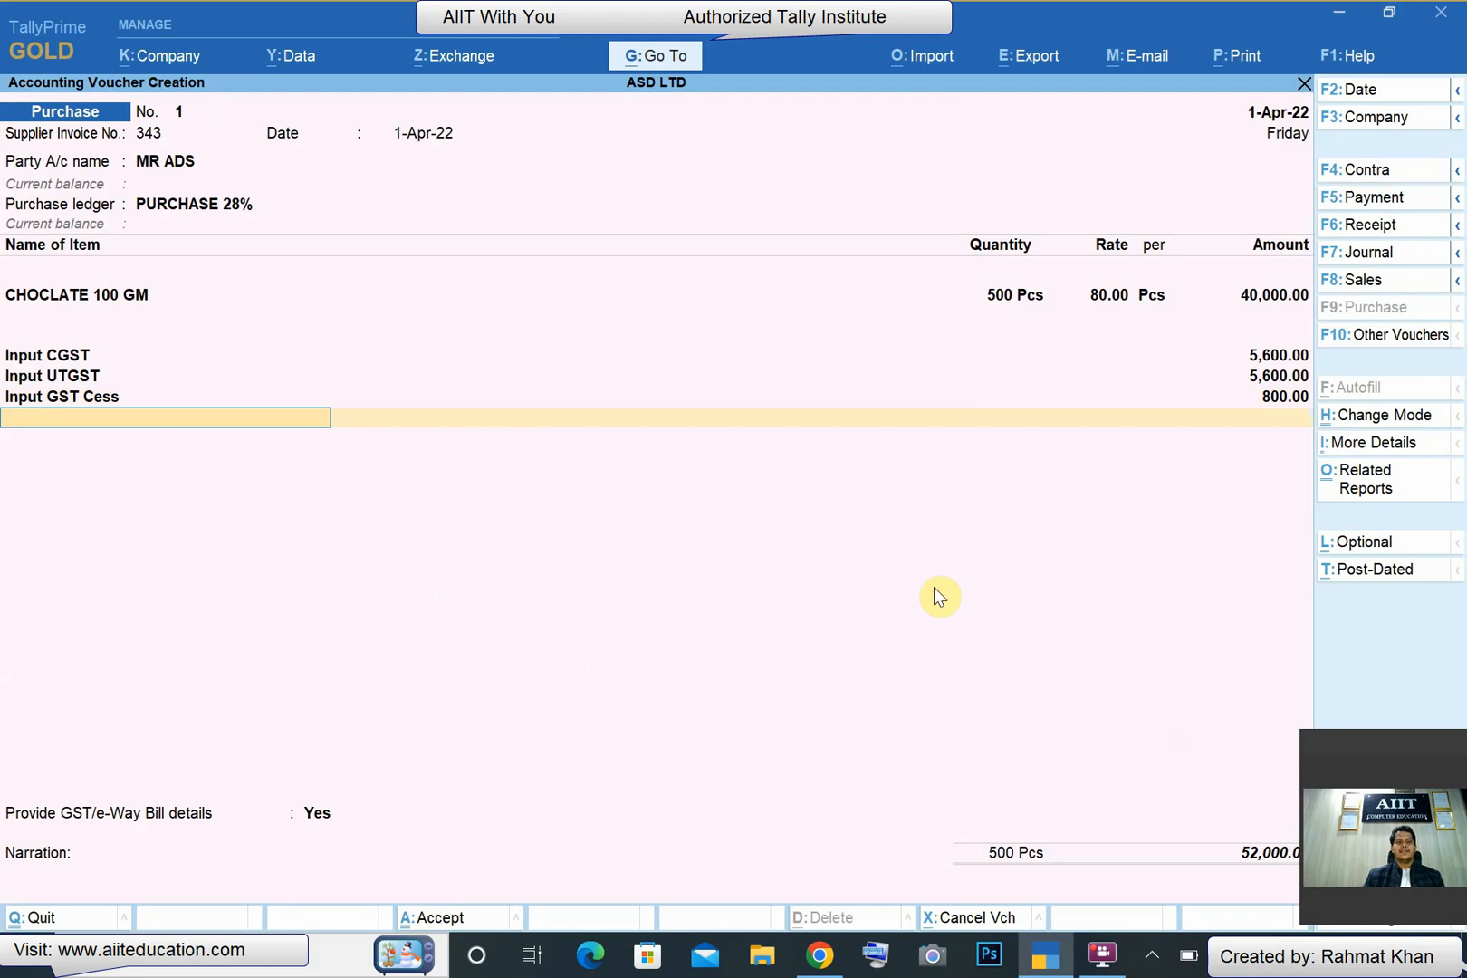
- Save the purchase voucher and start a sales voucher dated 2-Apr-22
key(ctrl+a)
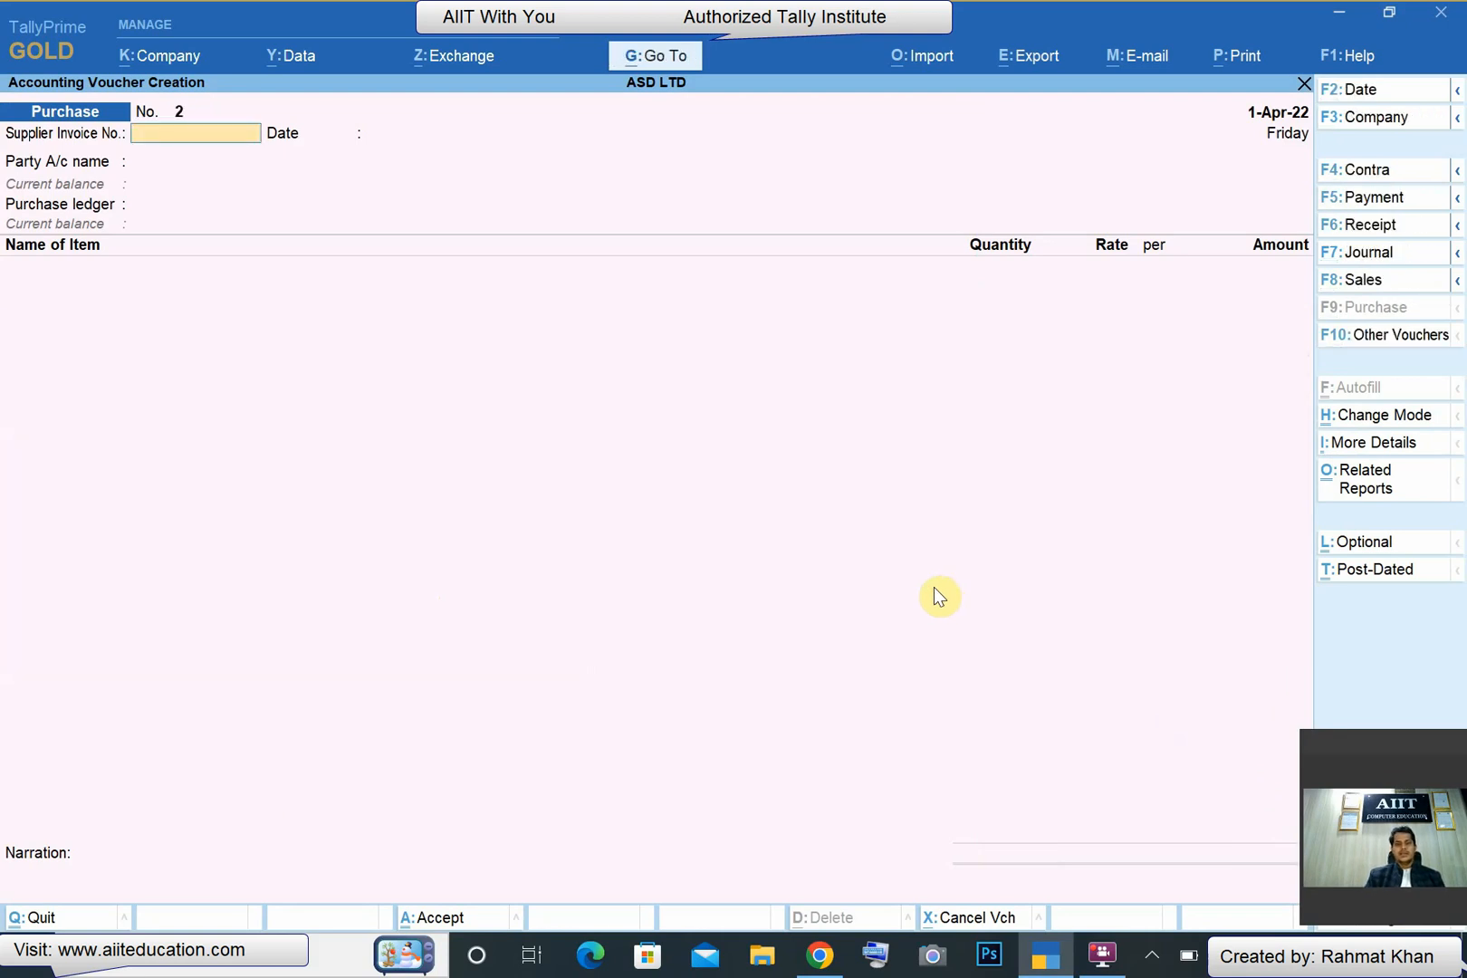
key(F8)
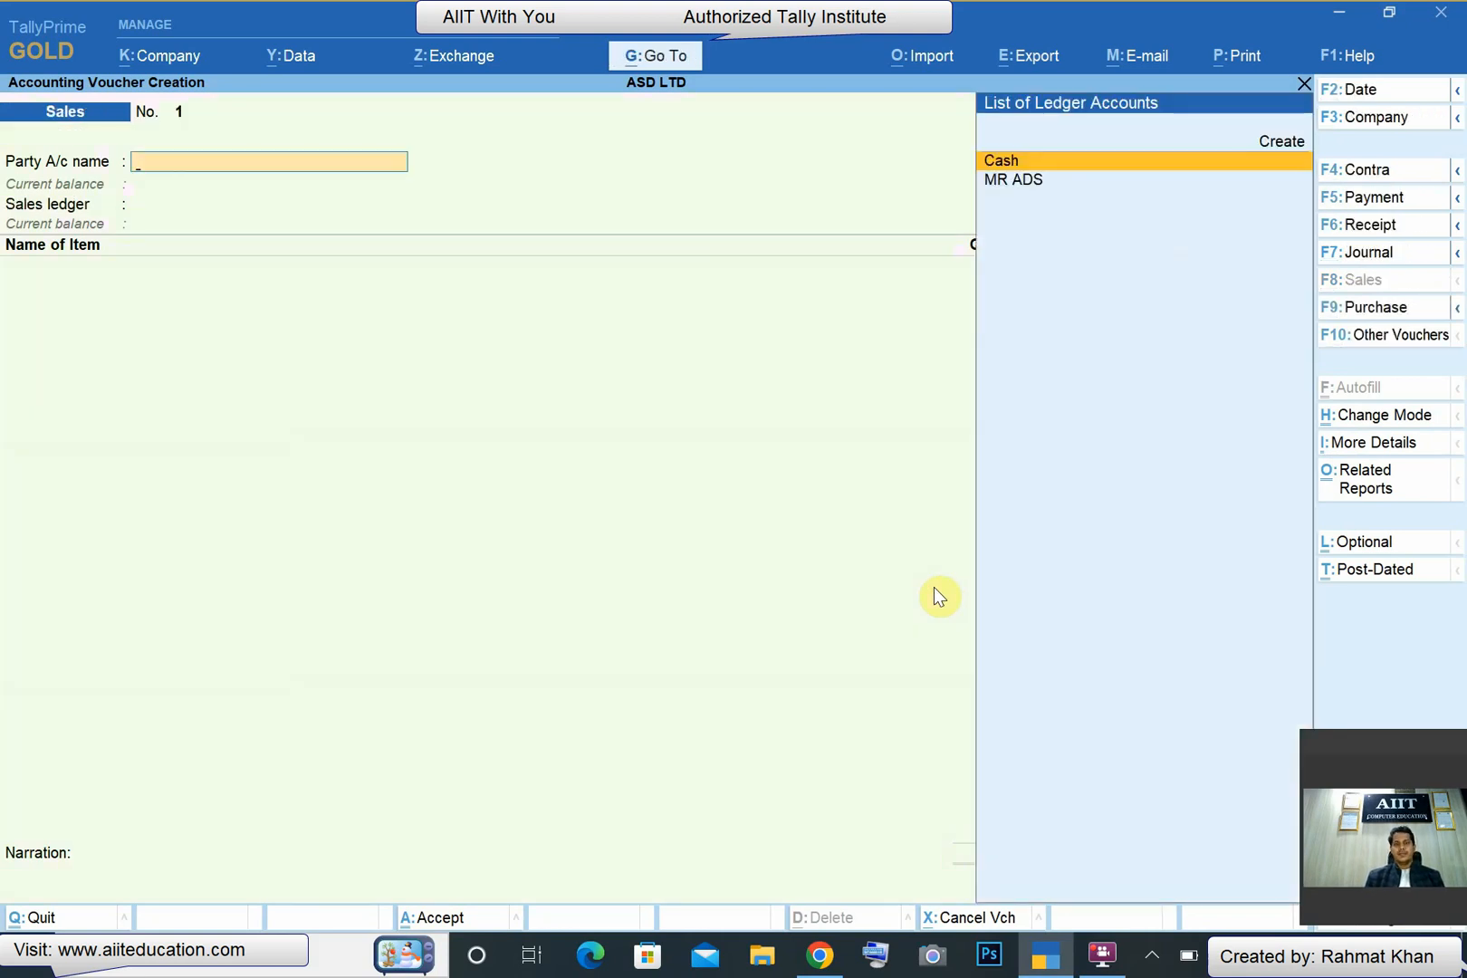
key(F2)
key(Return)
key(Return)
key(Return)
key(Return)
key(Return)
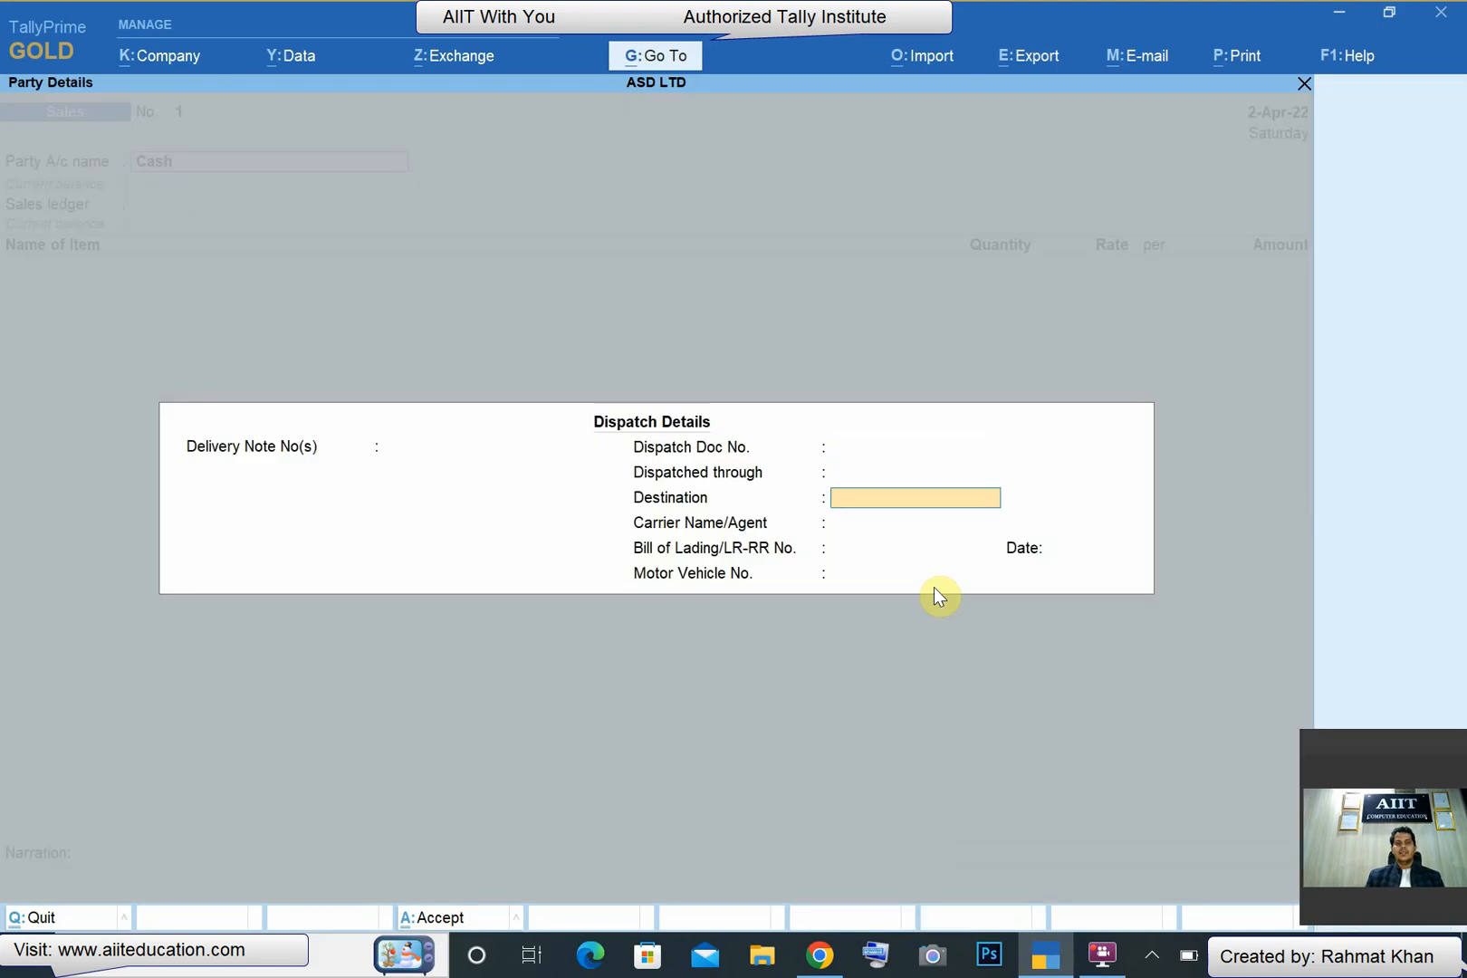
- Set Cash as the sales voucher's party account, leaving the dispatch details blank and accepting the party details
key(ctrl+a)
key(ctrl+a)
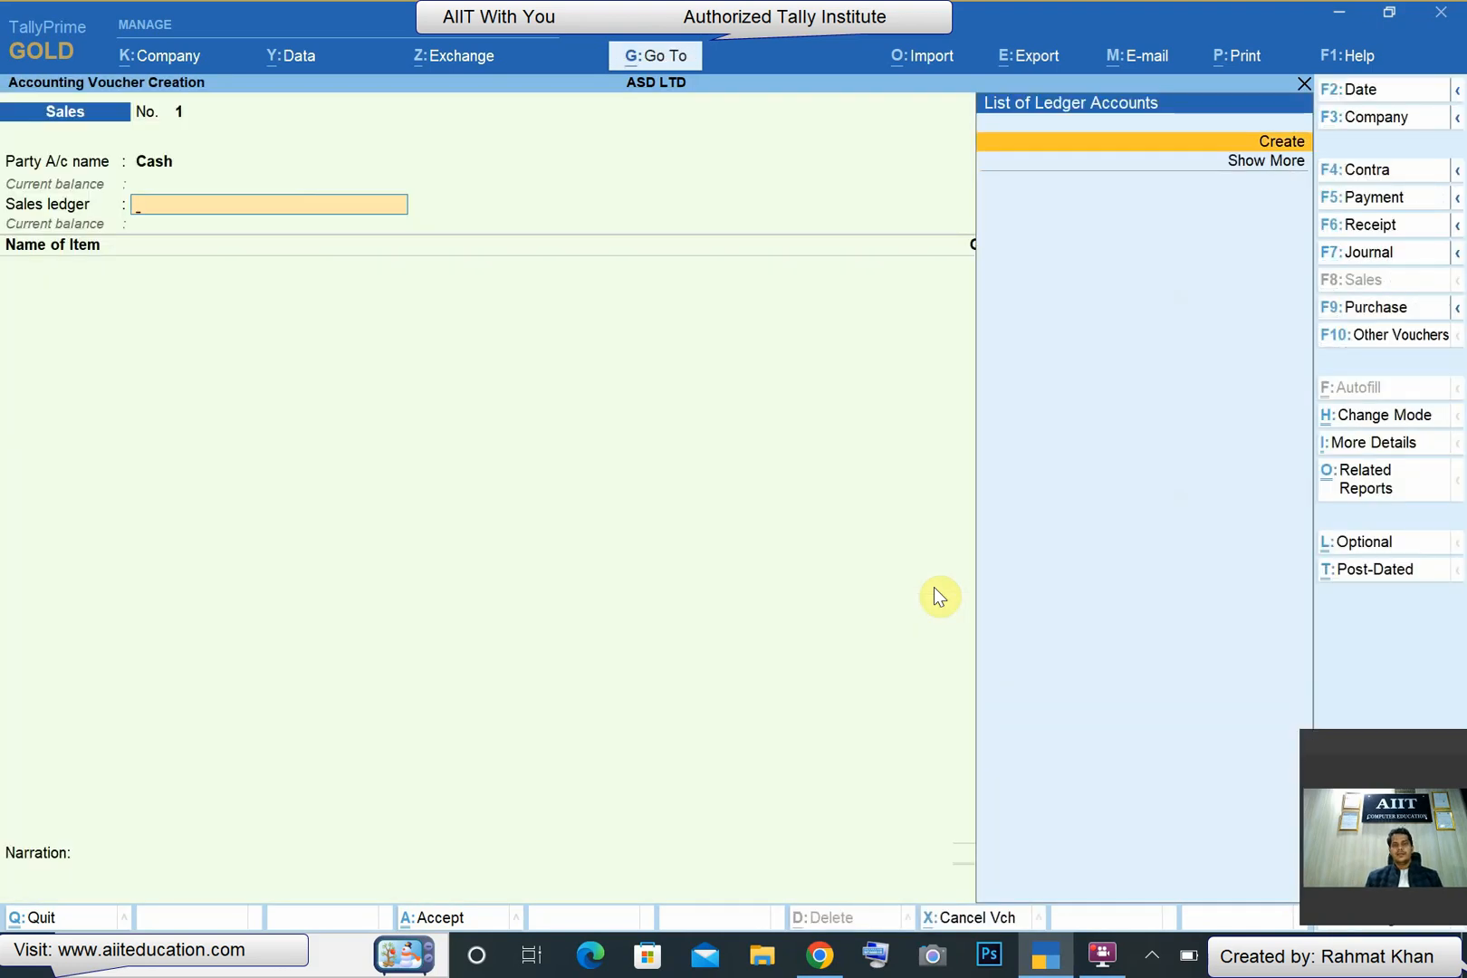
- Define a new sales ledger named Sales 28% under Sales Accounts with GST applicable
key(alt+c)
text(Sales 28)
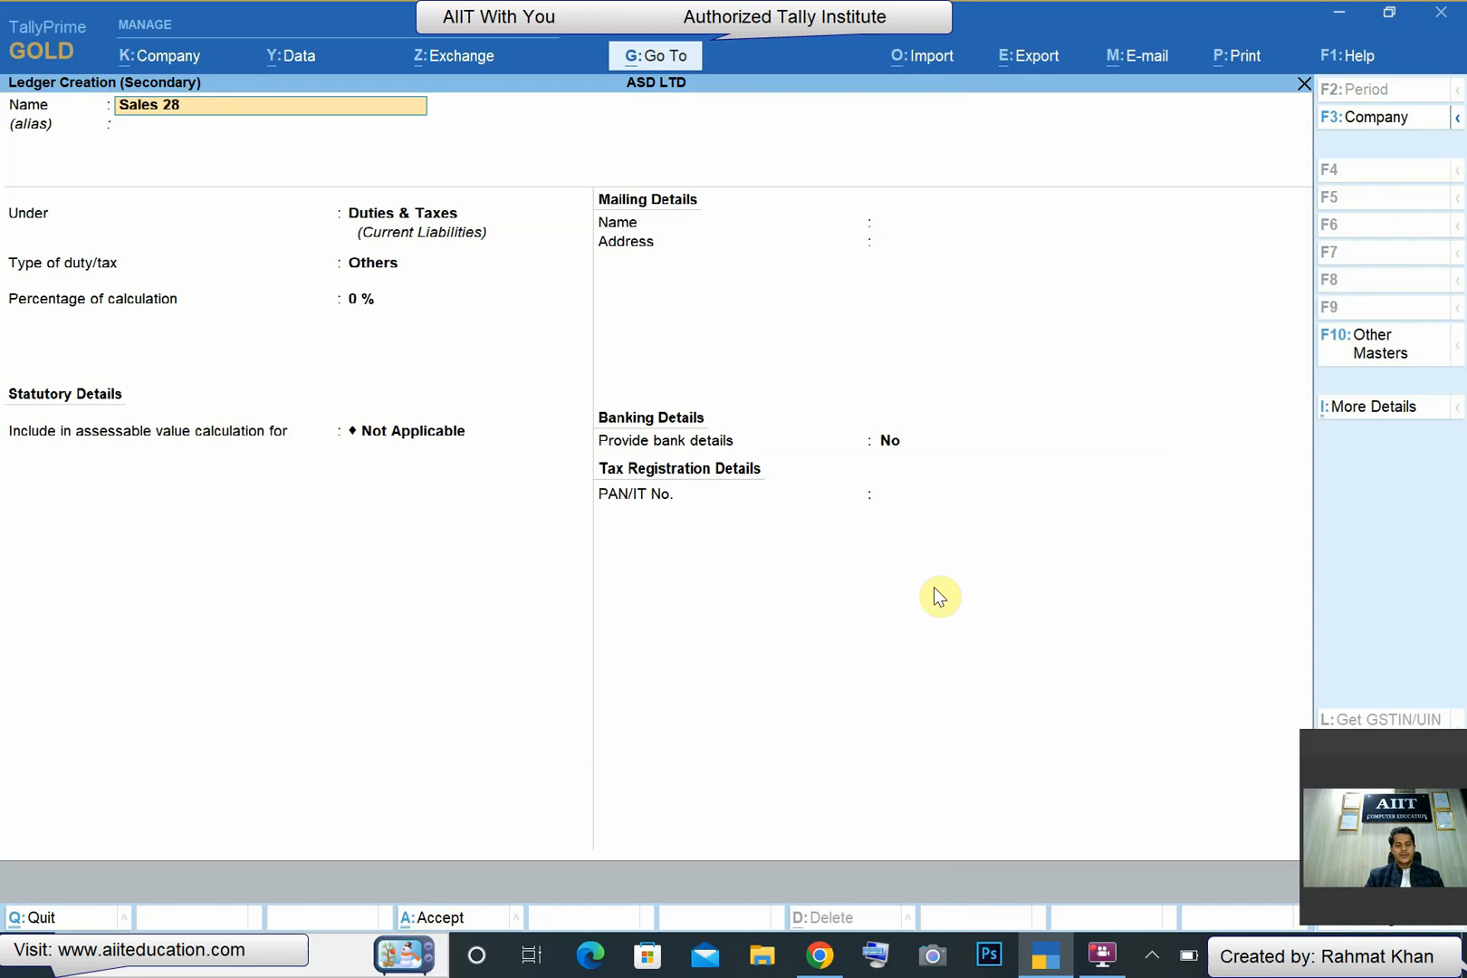
text(%)
key(Return)
key(Return)
text(sa)
key(Return)
key(Return)
key(Return)
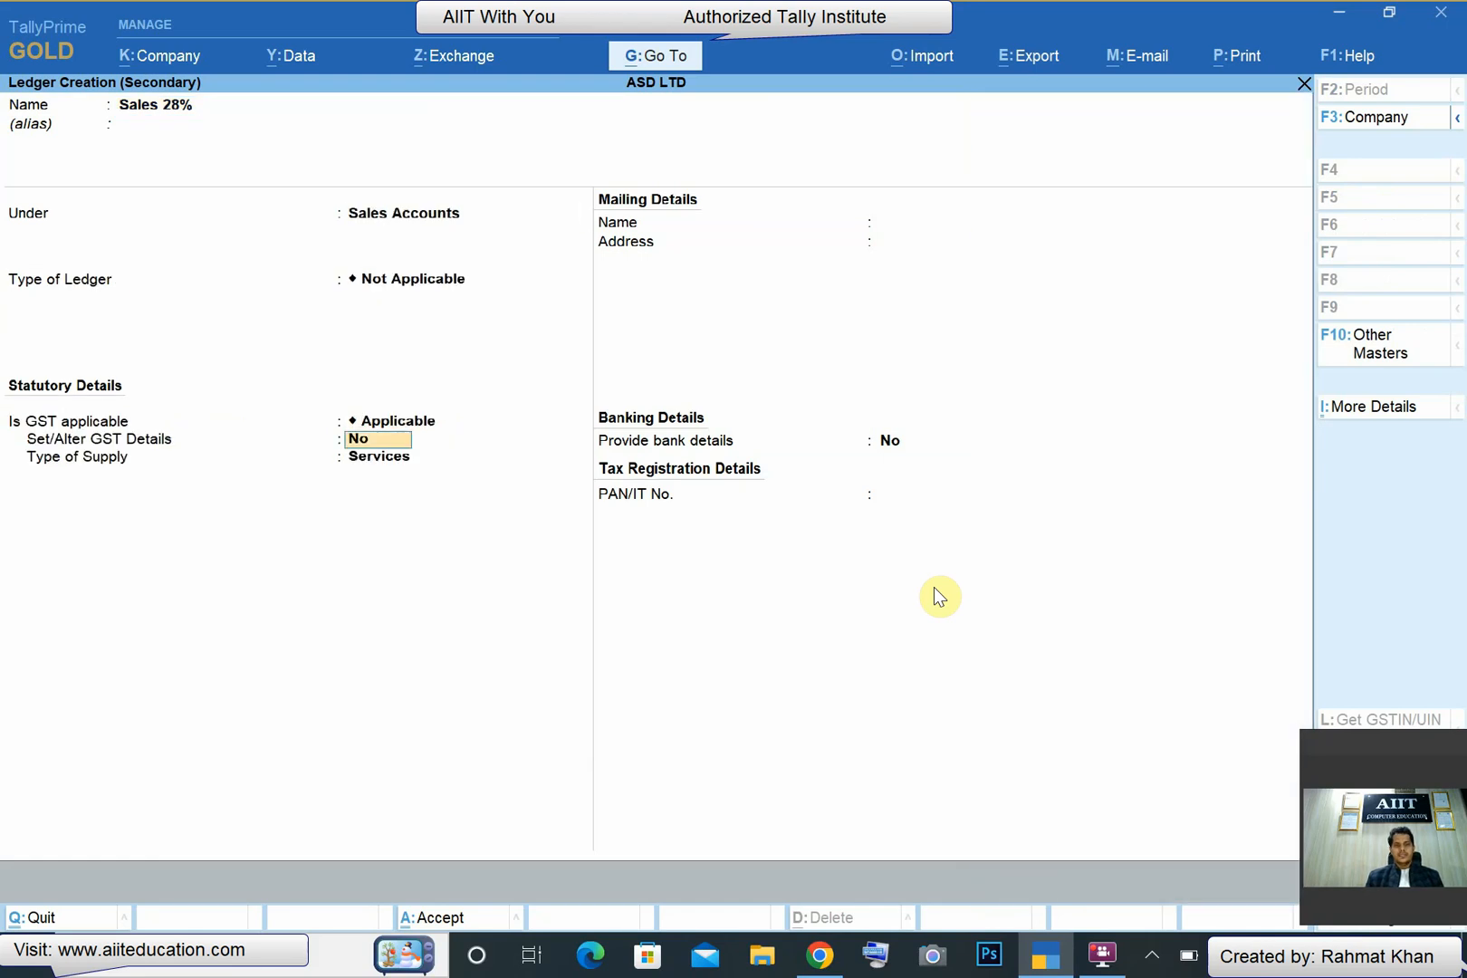
- Enable GST details for the Sales 28% ledger and set the nature of transaction to Sales Taxable
key(y)
key(Return)
key(Return)
key(BackSpace)
text(S)
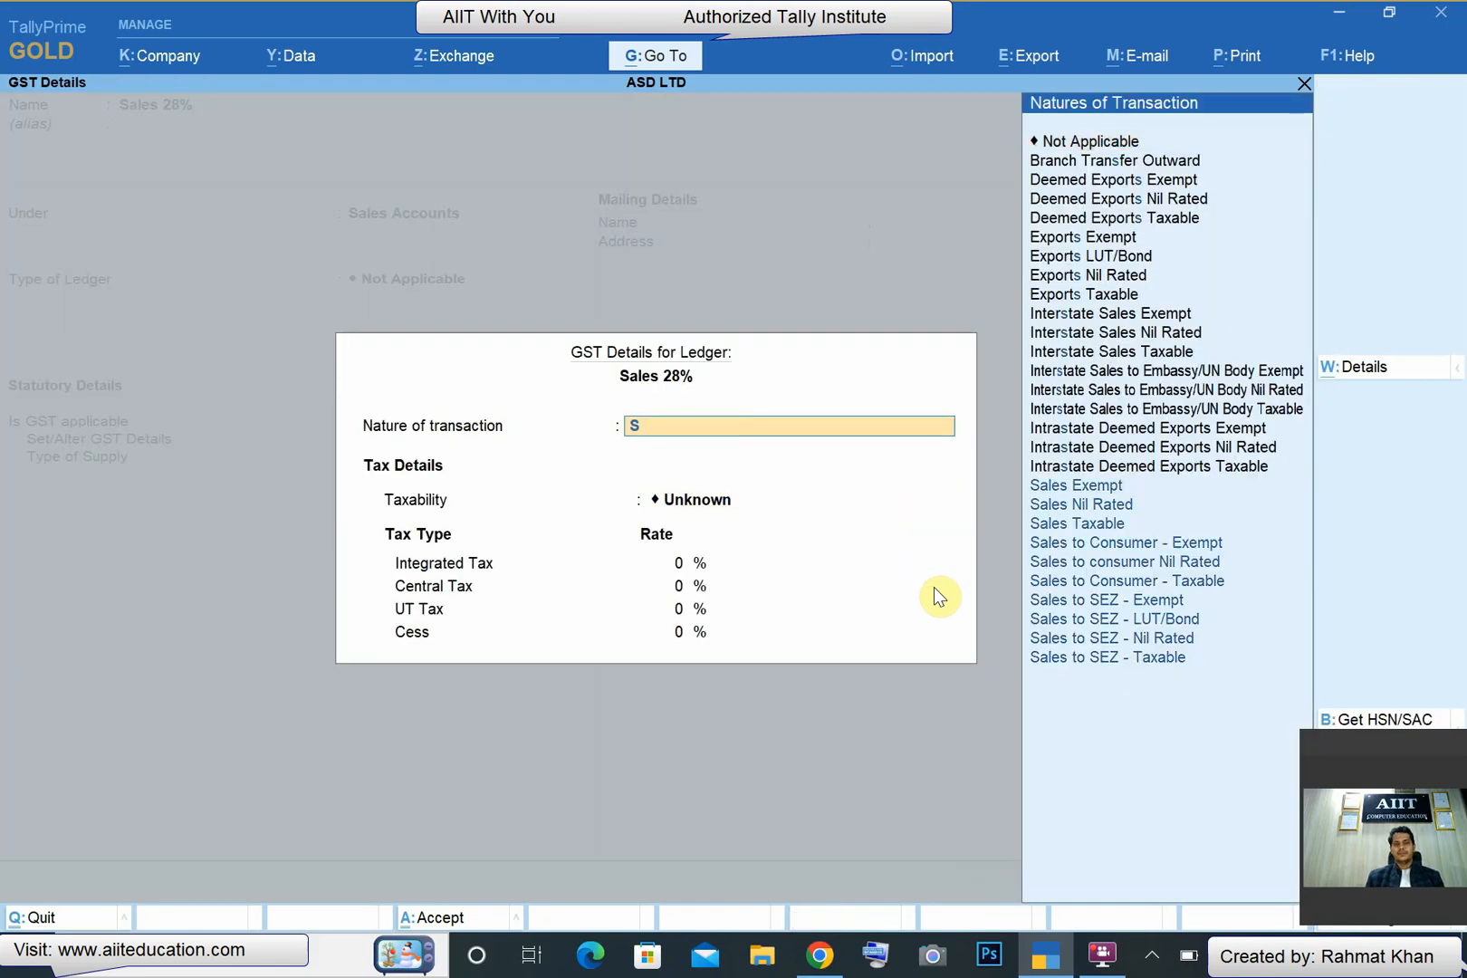
text(a)
key(Down)
key(Down)
key(Return)
- Set the sales ledger's integrated tax rate to 28% and its cess rate to 2%
text(28)
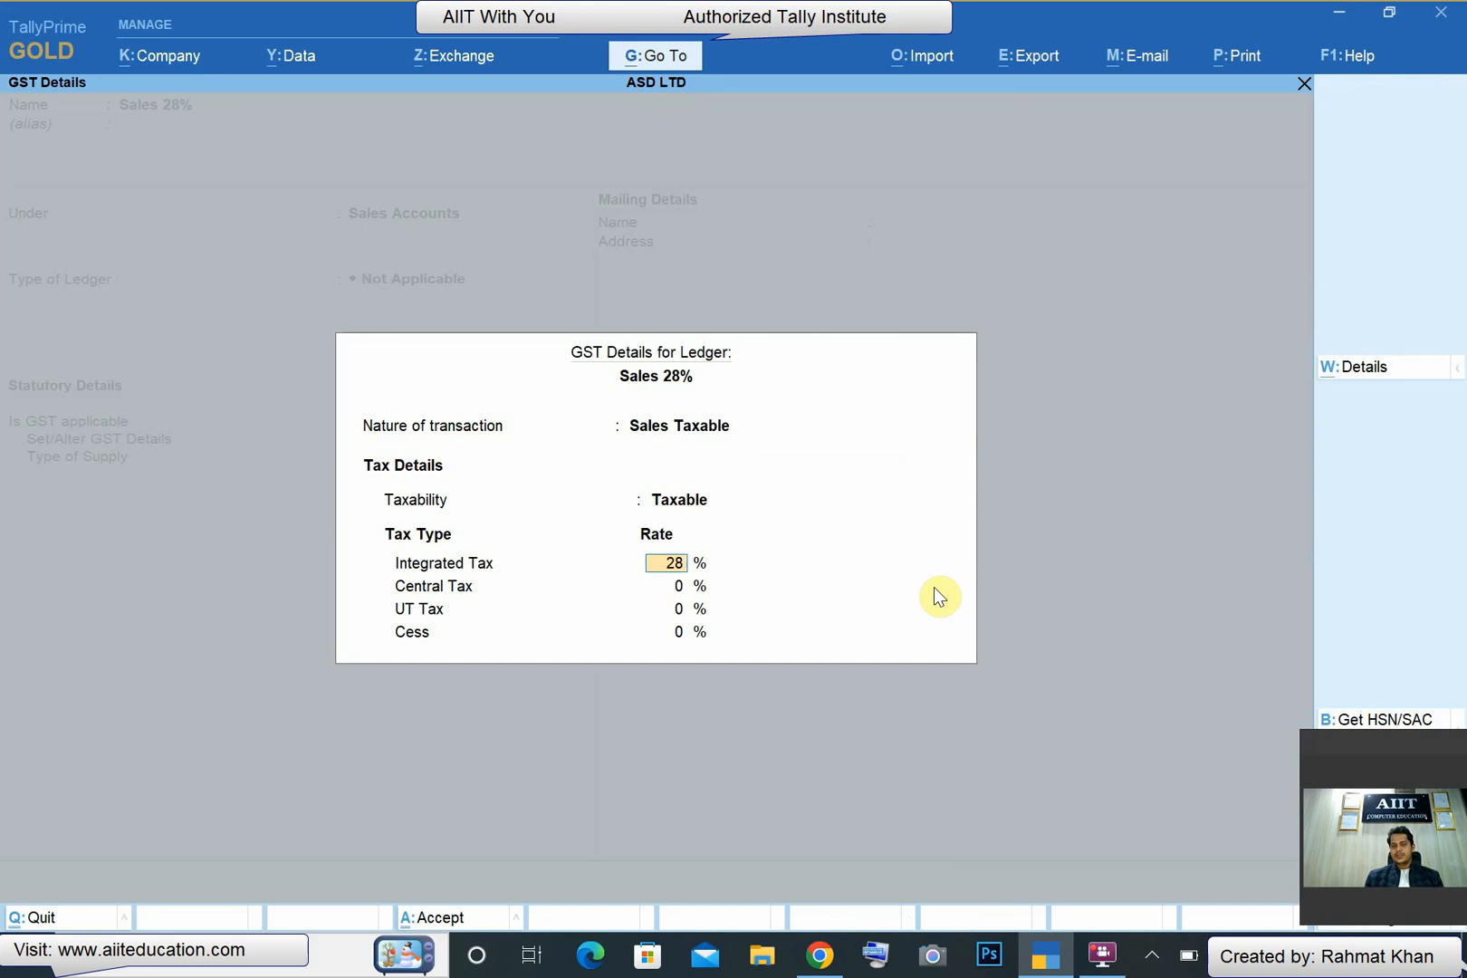
key(Return)
key(Return)
key(Return)
text(2)
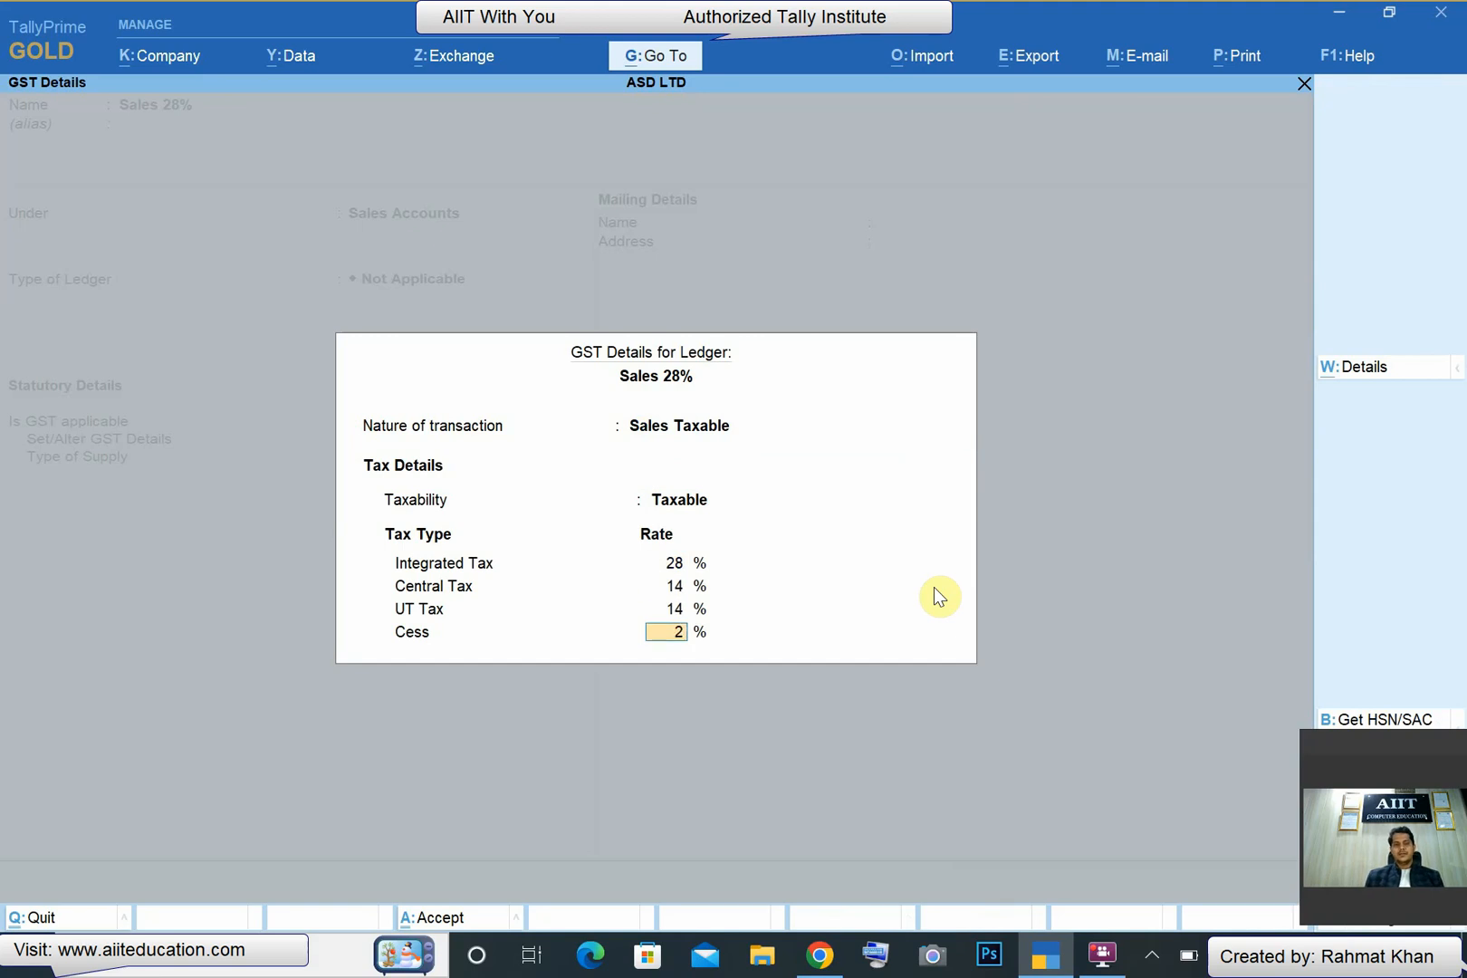
- Set the sales ledger's type of supply to Goods and save the ledger into the sales voucher
key(Return)
key(Up)
key(Return)
- Add CHOCLATE 100 GM to the sales voucher with a quantity of 430 Pcs at a rate of 120
key(Return)
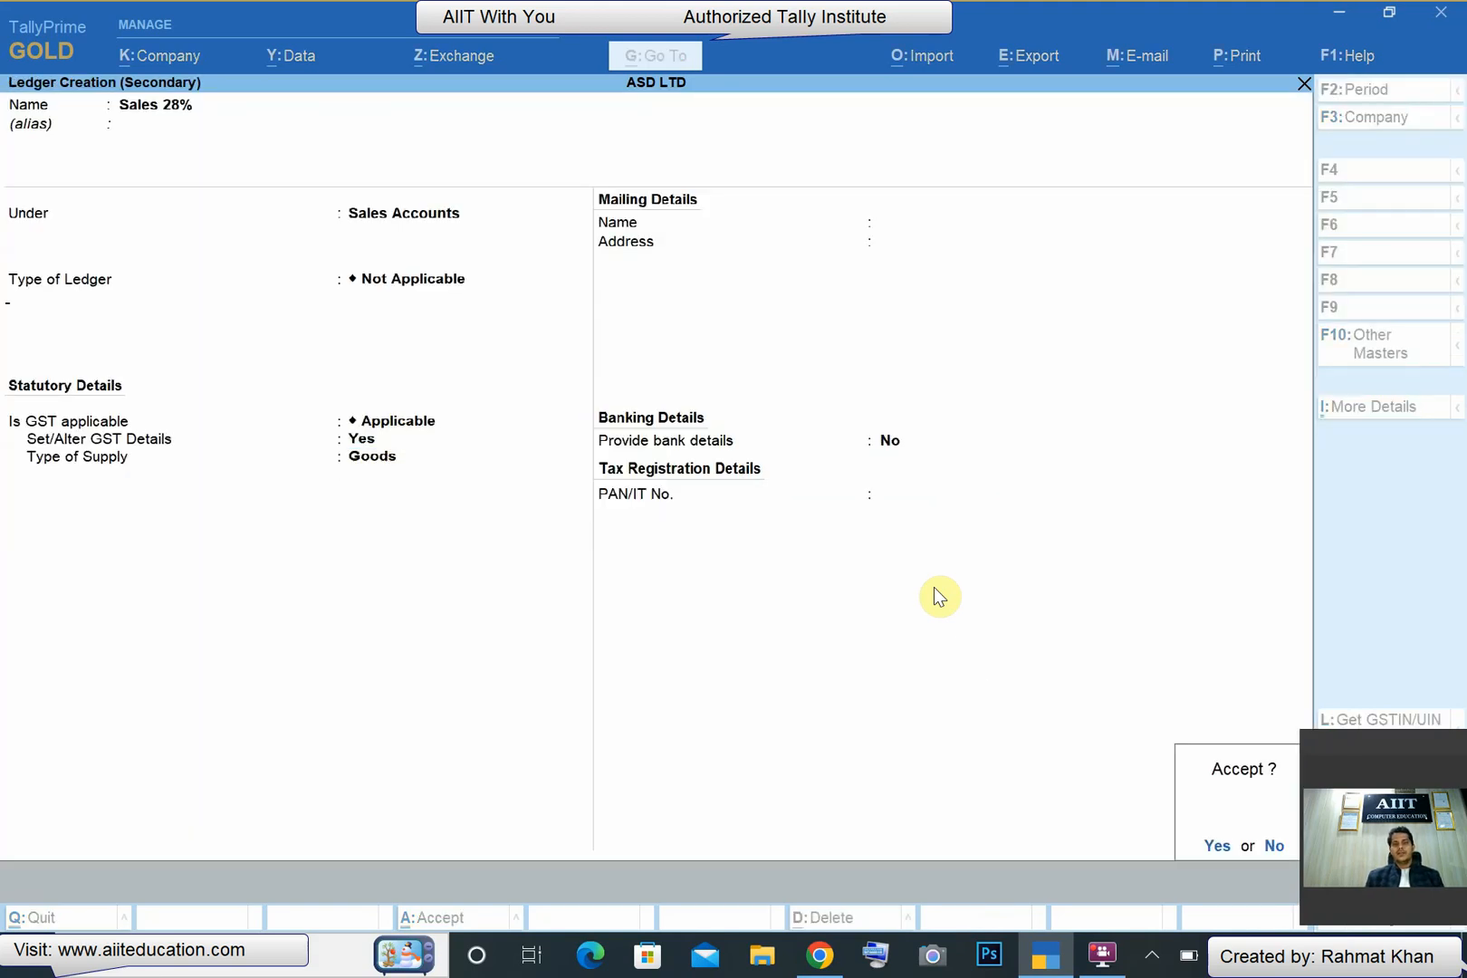
key(Return)
key(Down)
key(Return)
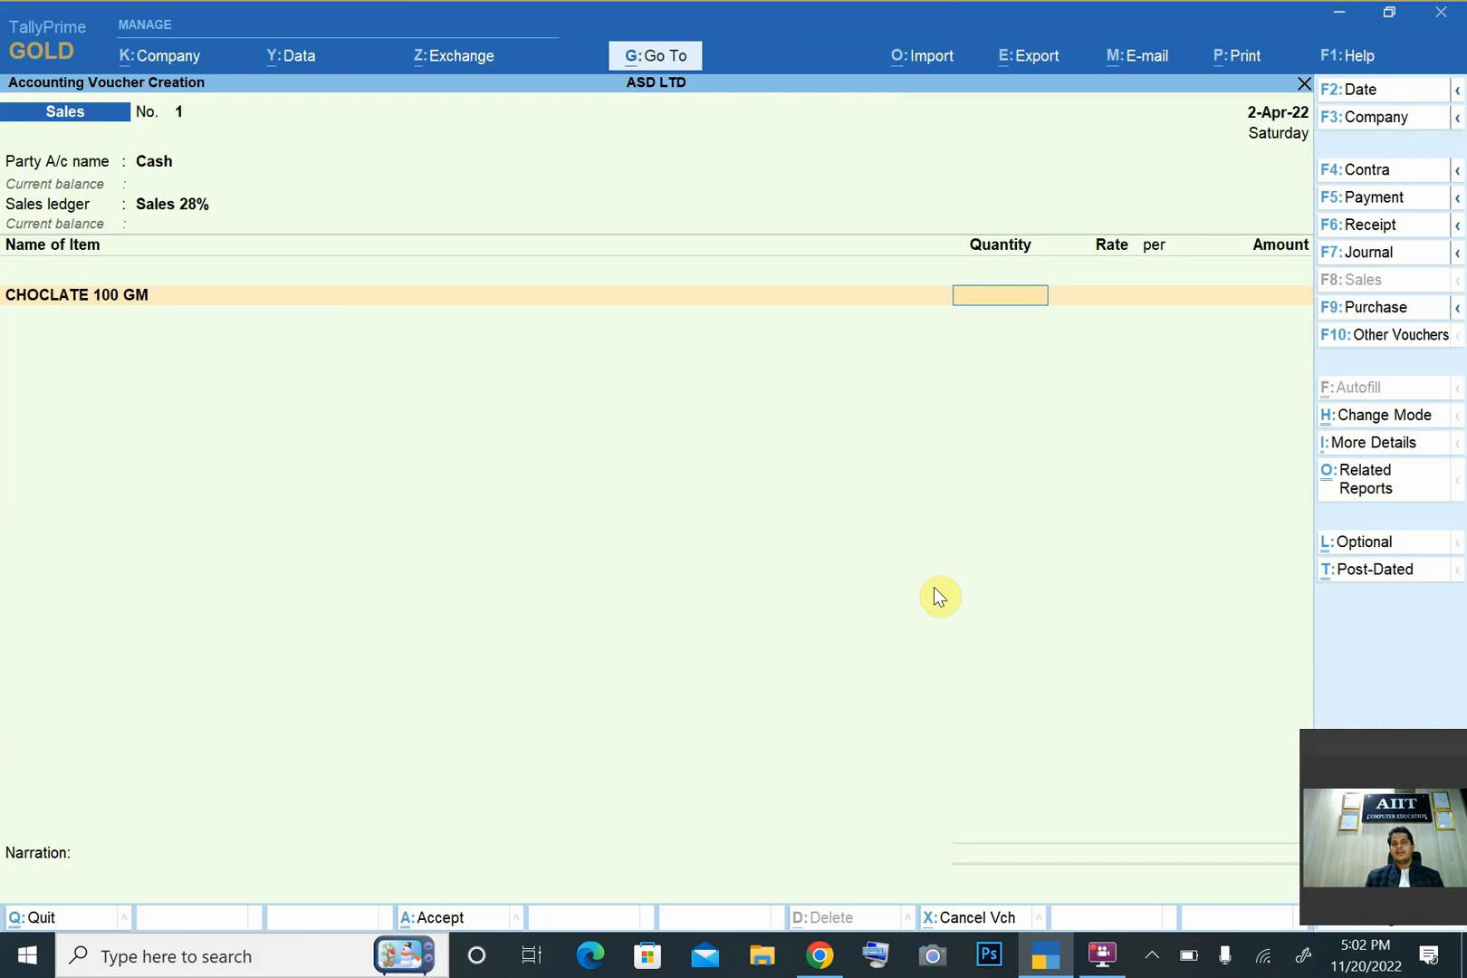
text(430)
key(Return)
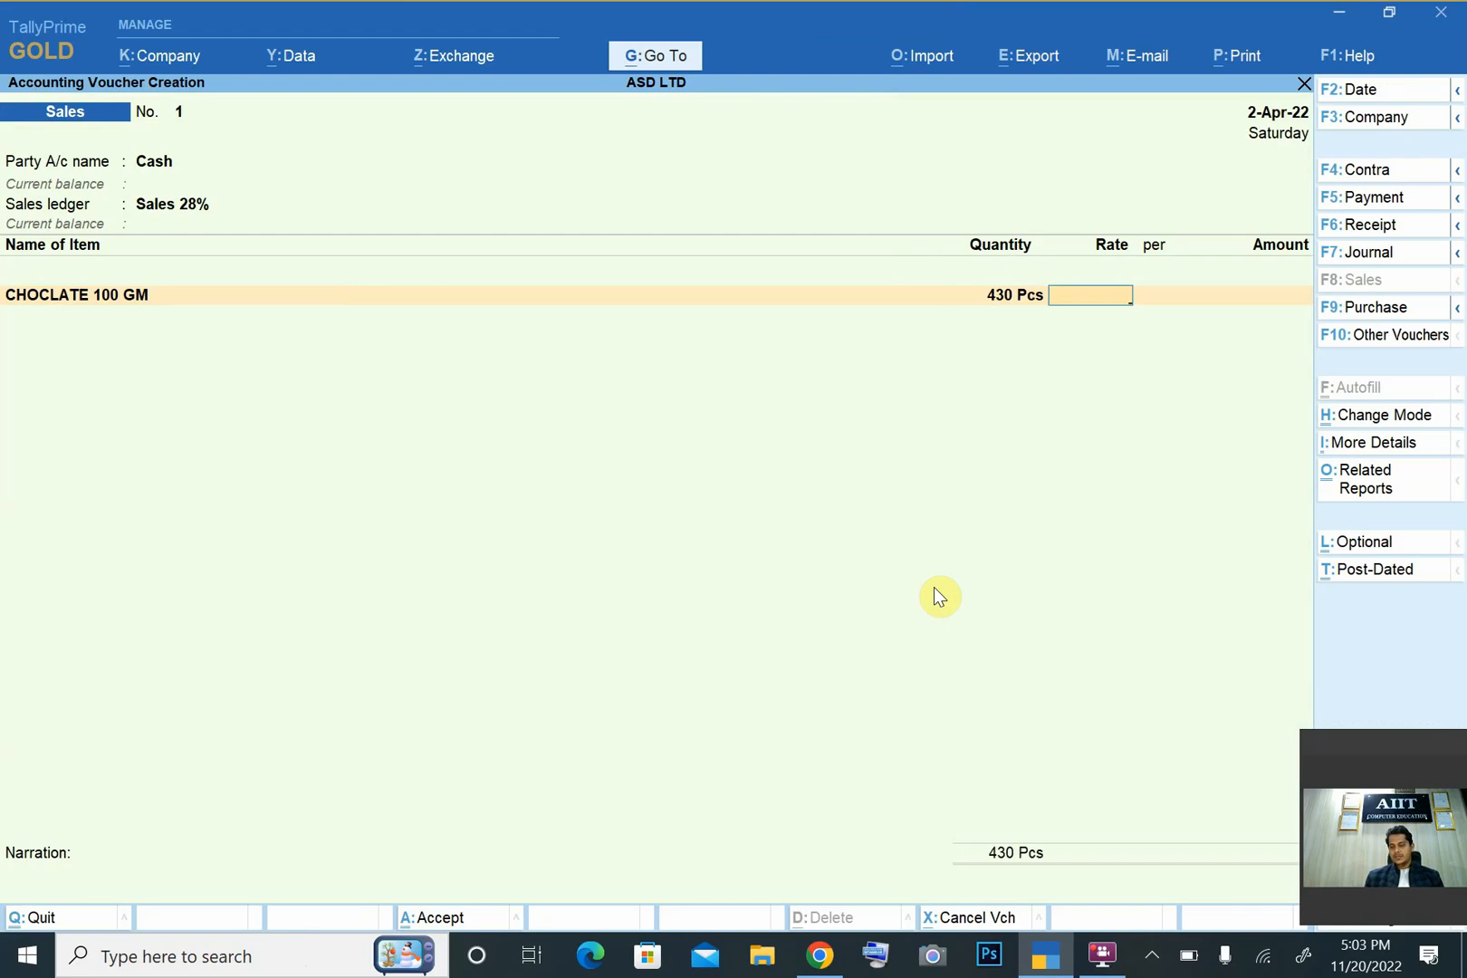
text(120)
- Create an Output CGST ledger under Duties & Taxes with duty type GST and tax type Central Tax, and add it to the sales voucher
key(Return)
key(Return)
key(Return)
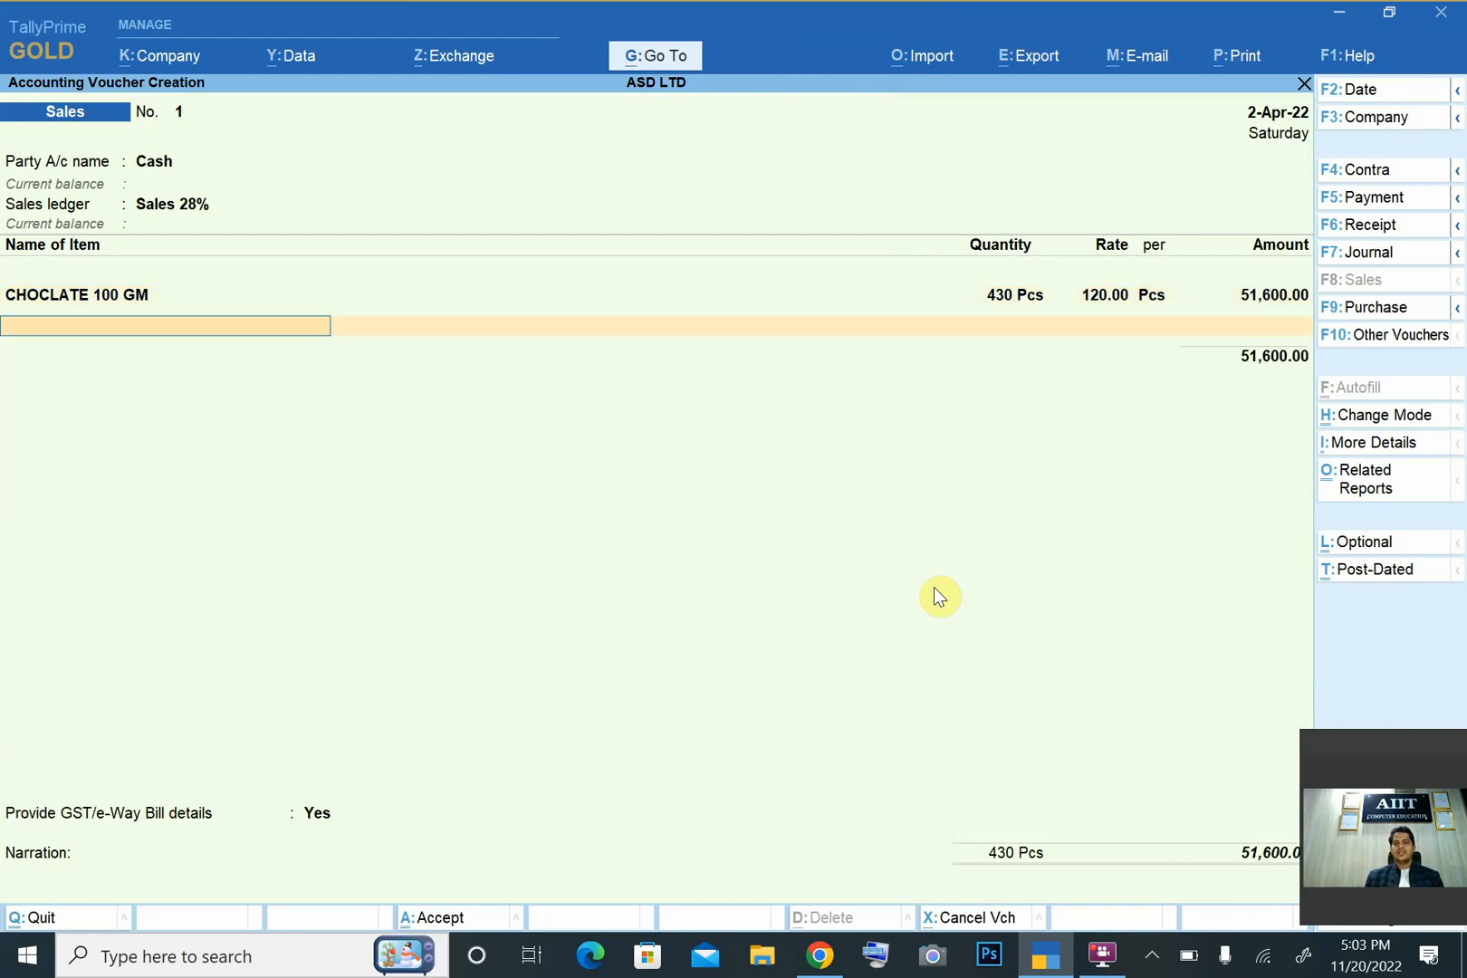
key(Return)
key(alt+c)
text(O)
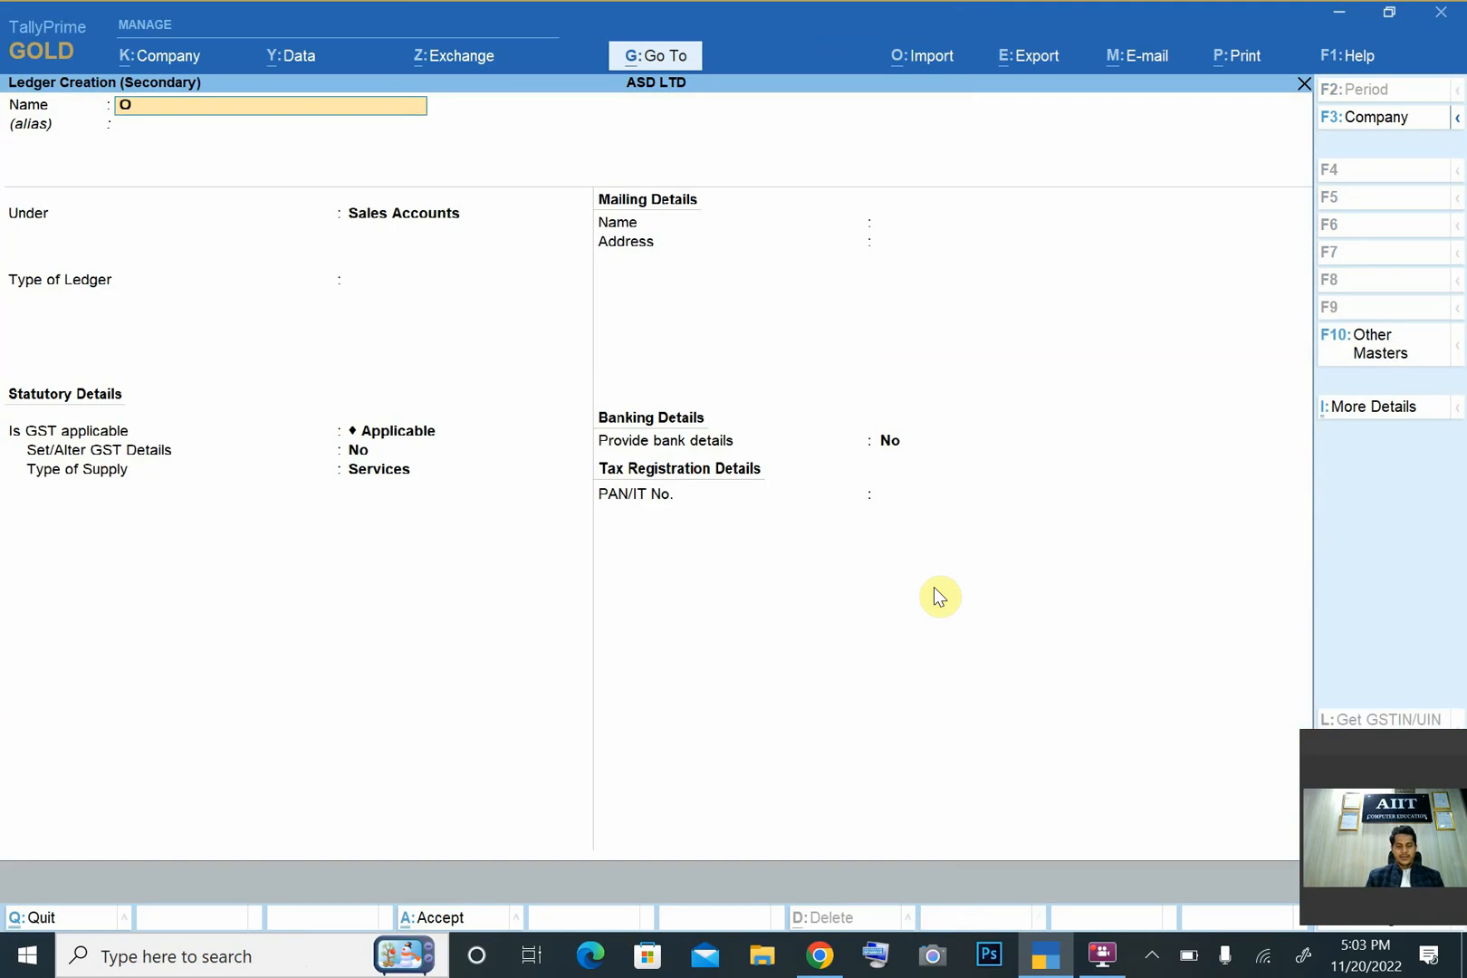
text(utput CGS)
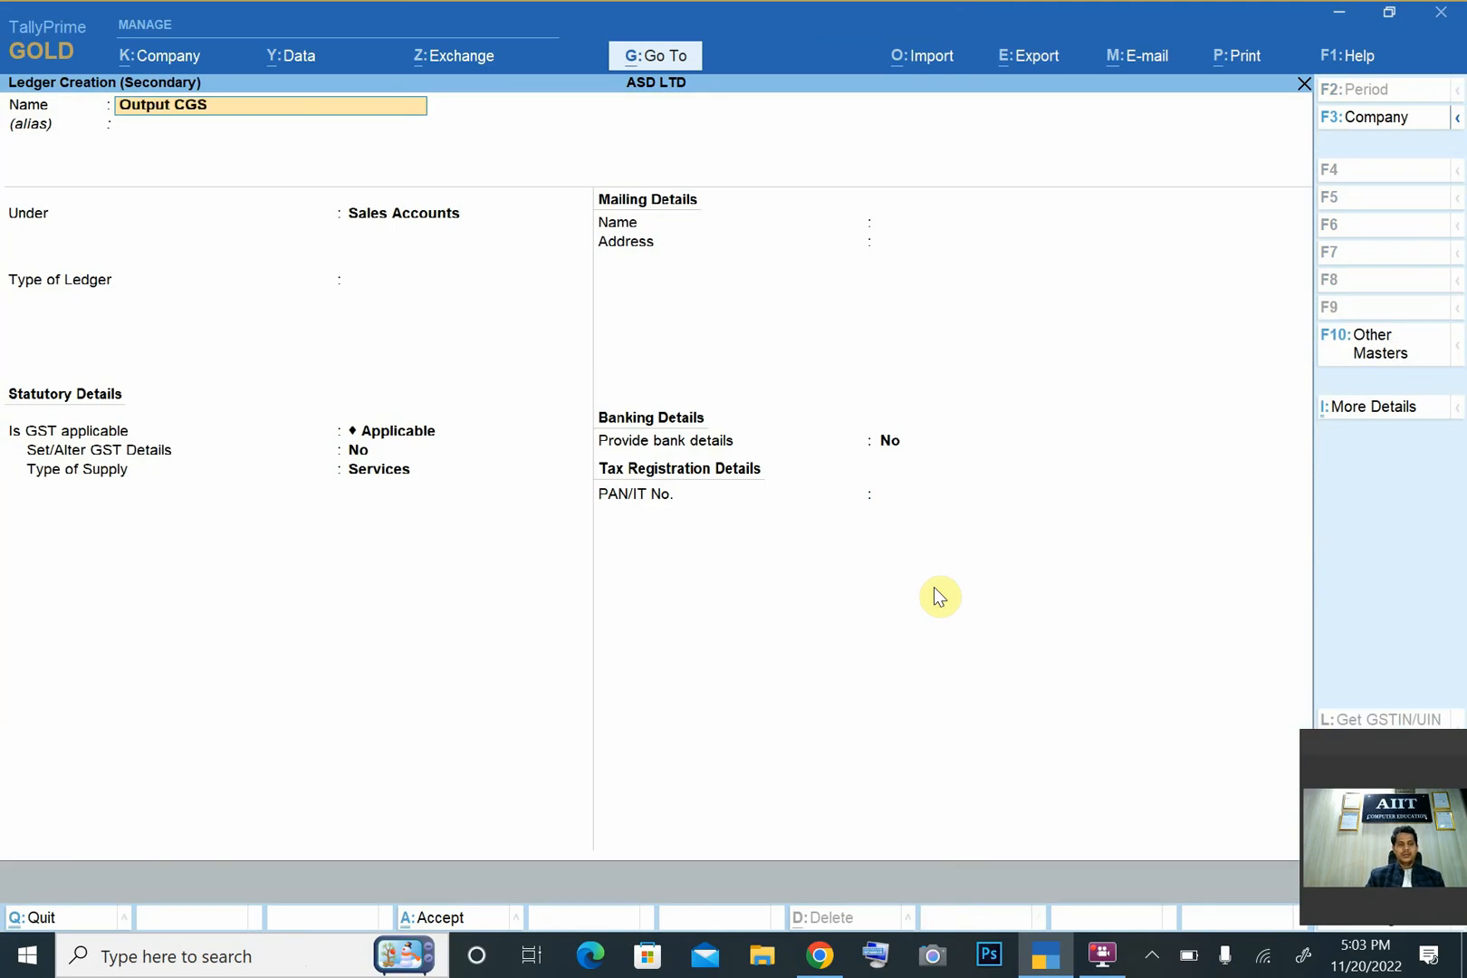
key(Return)
key(Return)
text(D)
key(Return)
key(Return)
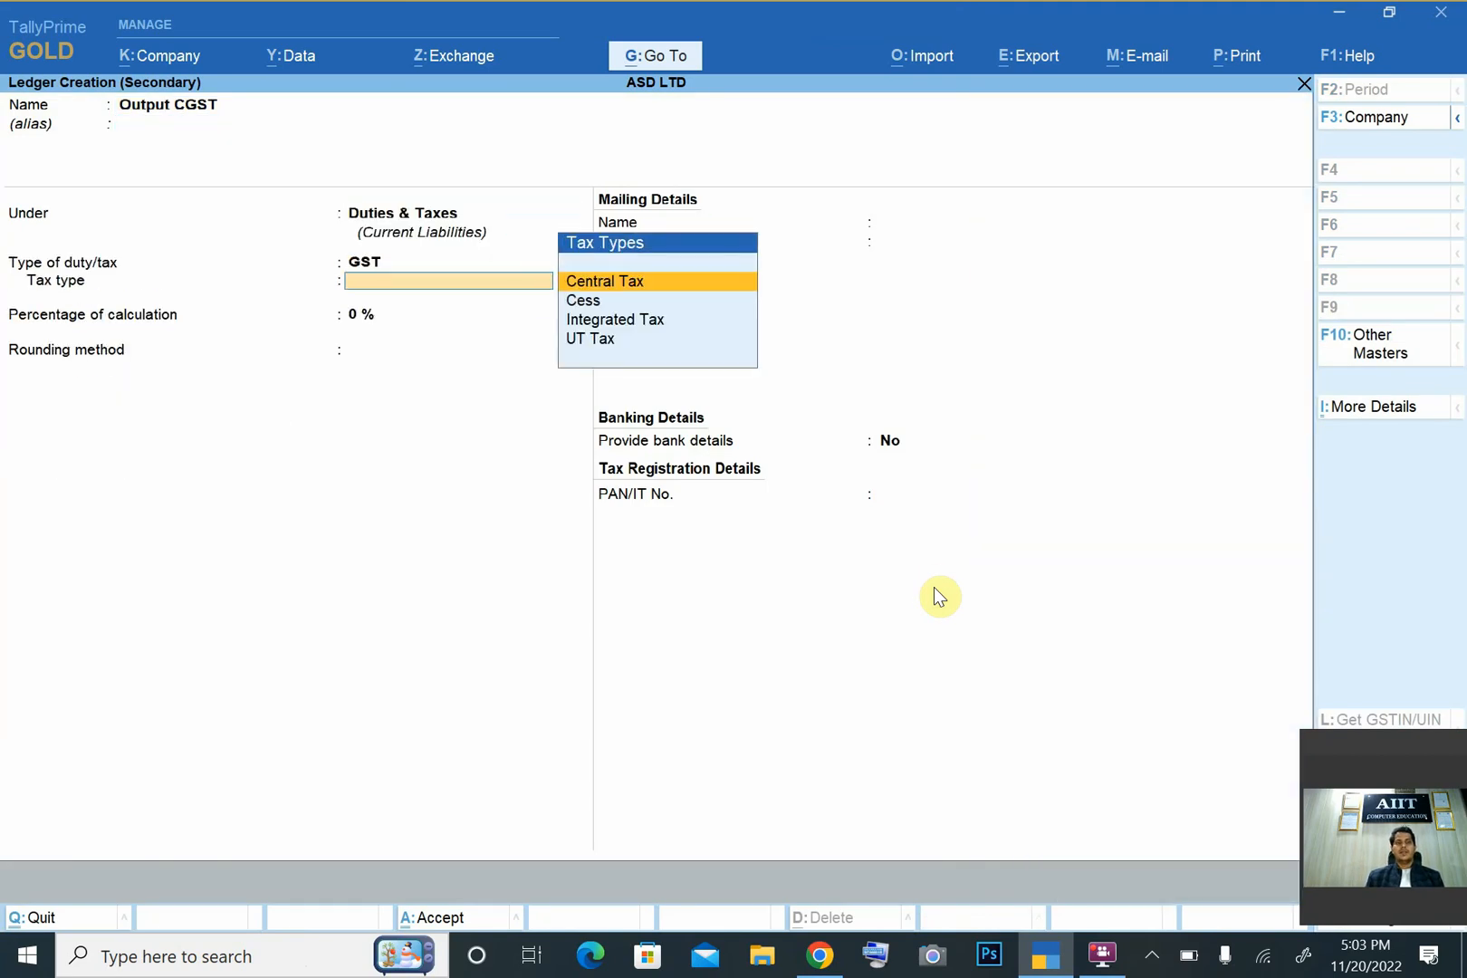
key(Return)
key(Return)
key(ctrl+a)
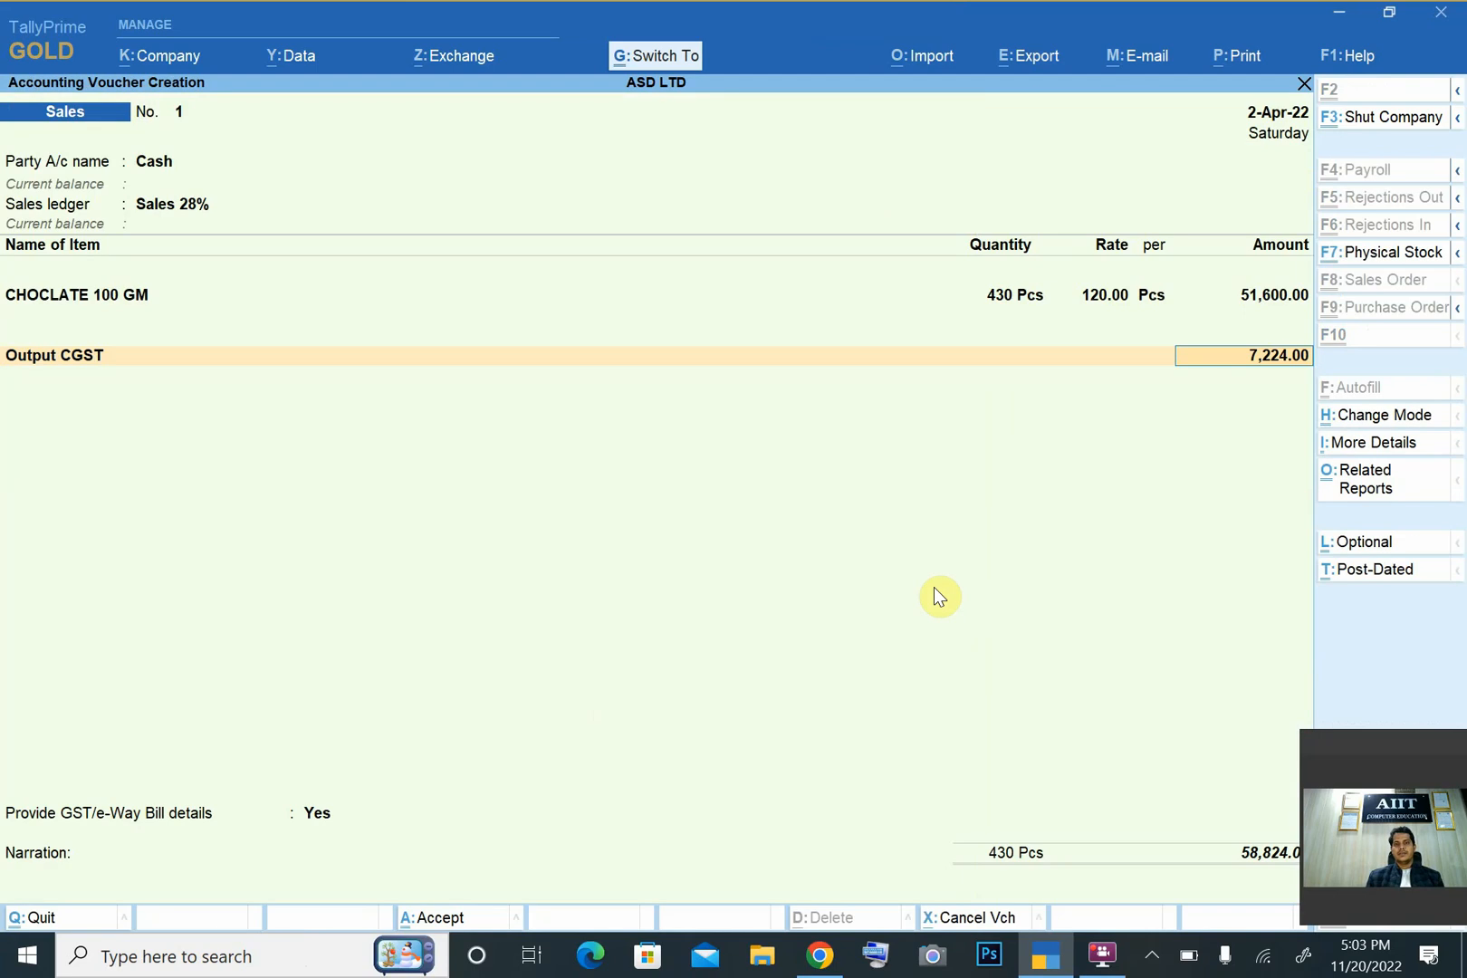
- Begin a new ledger named Output SGST under Duties & Taxes with GST as its type of duty
key(alt+c)
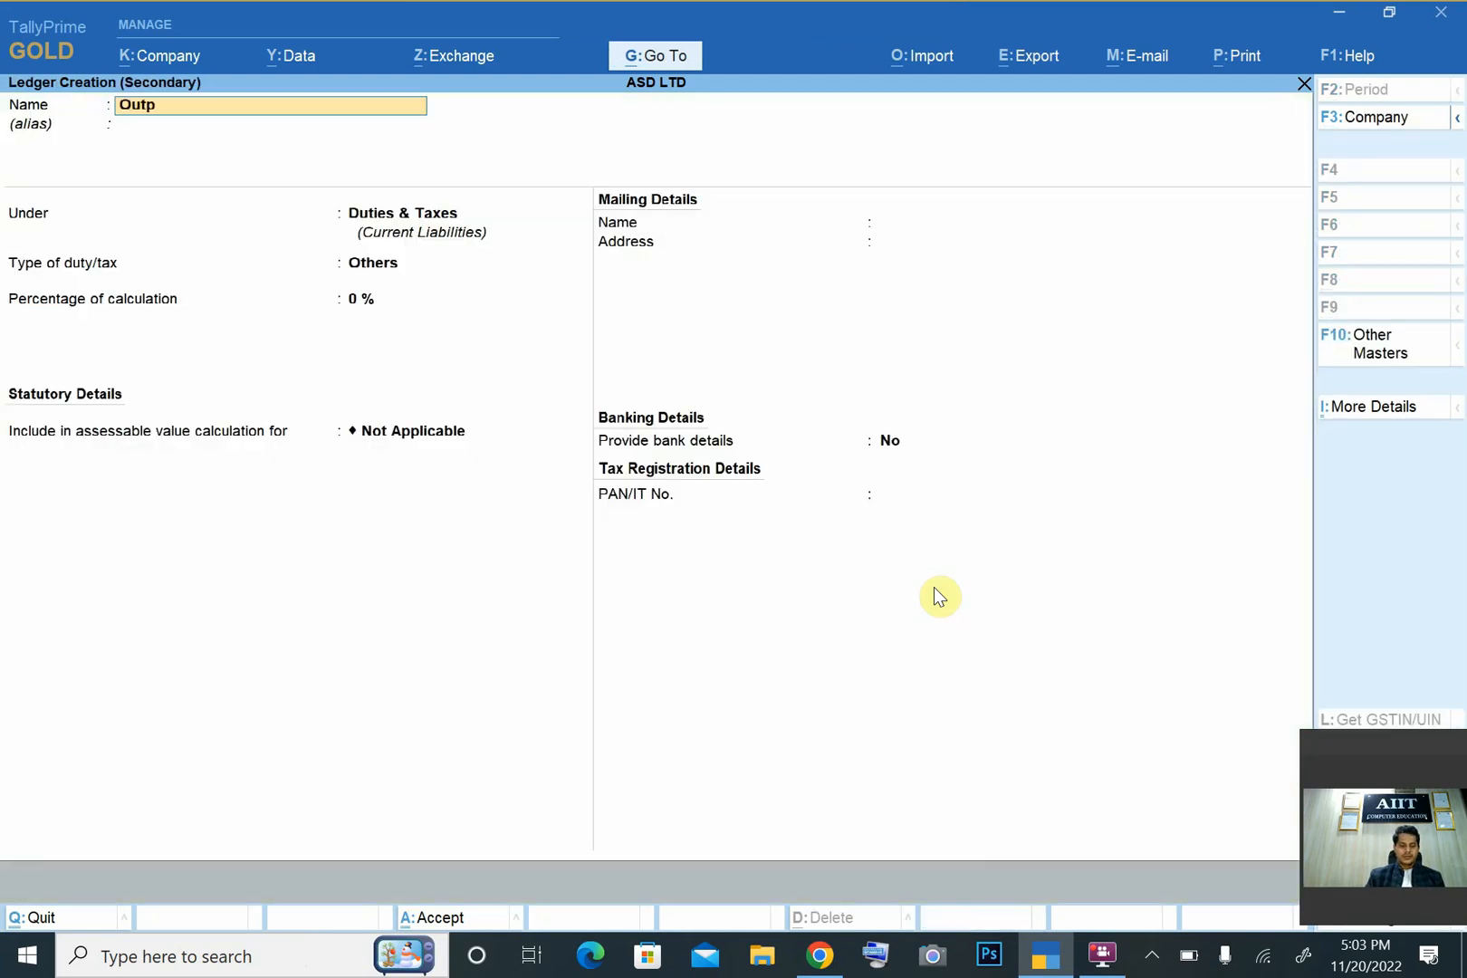
text(Output SGST)
key(Return)
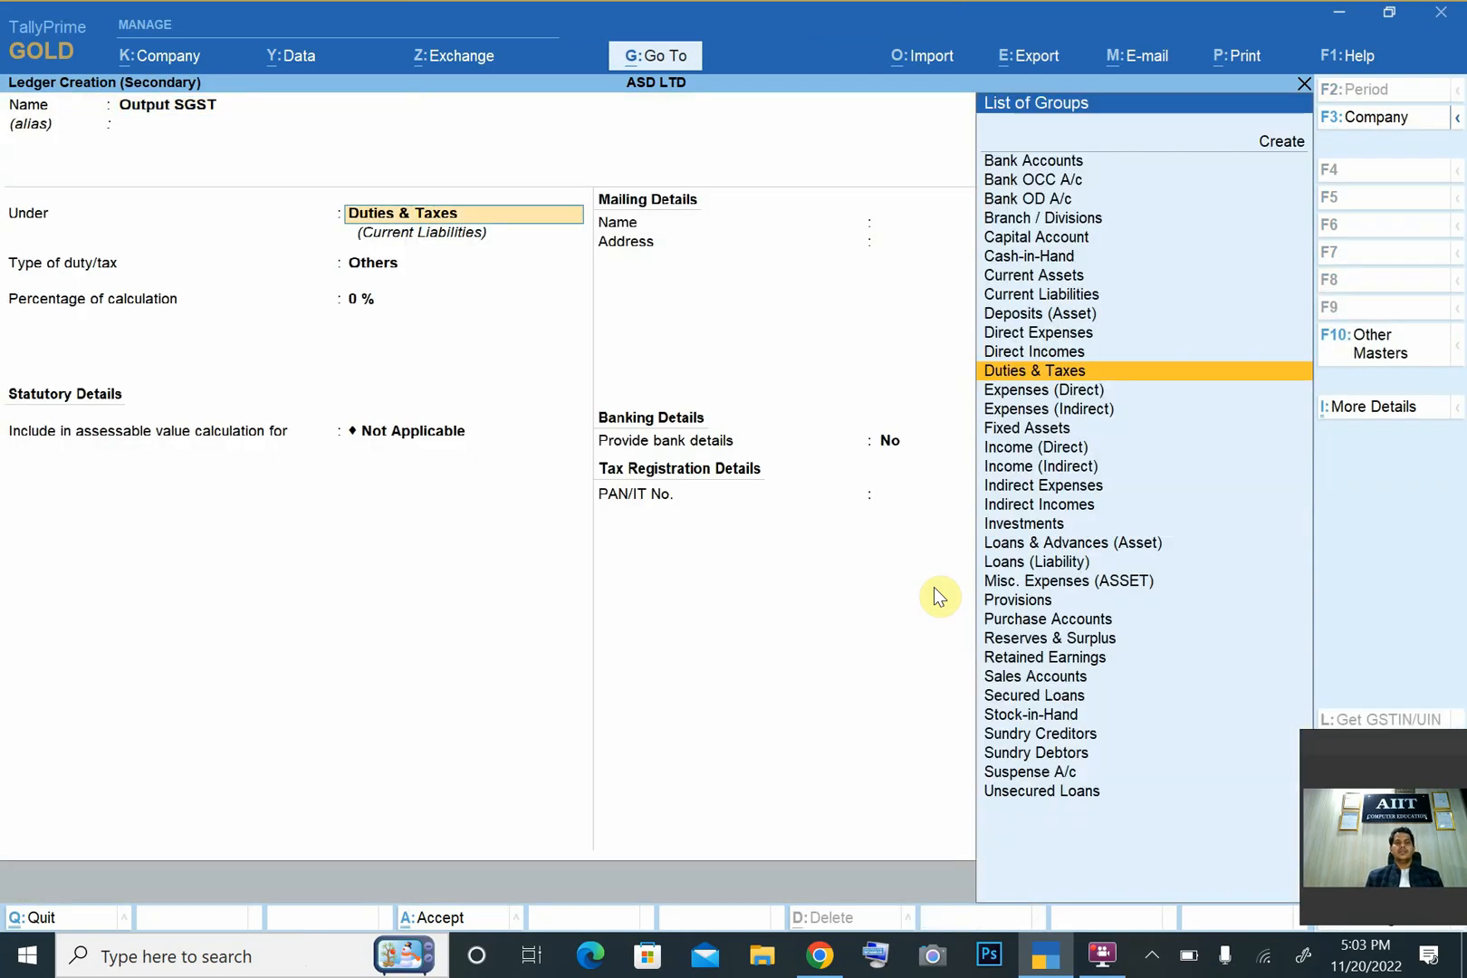
key(Return)
key(Return)
key(Up)
key(Up)
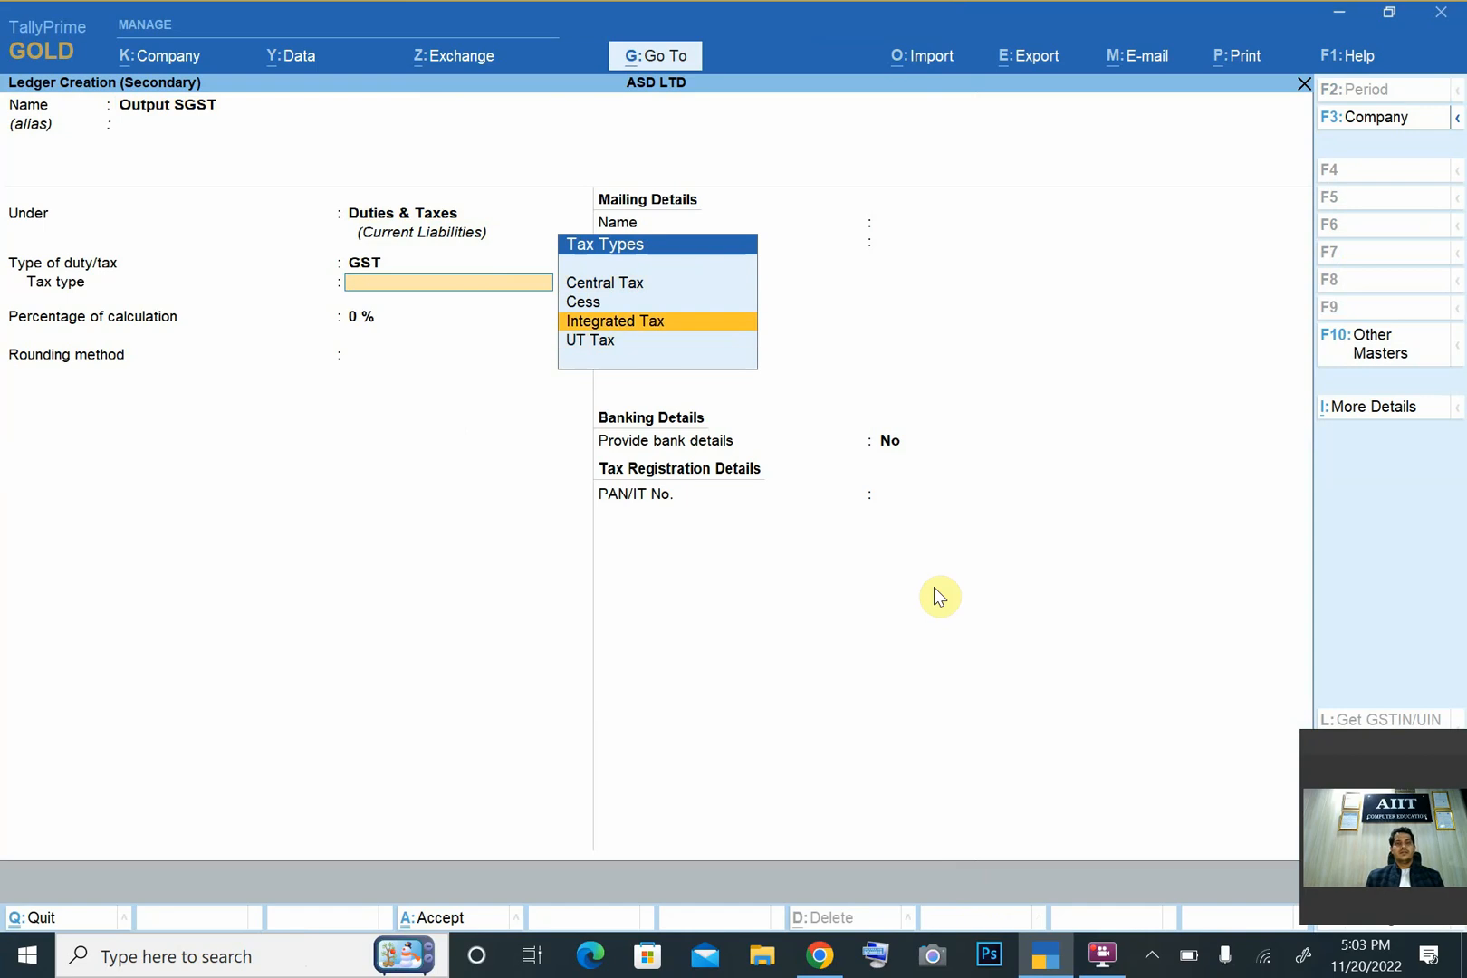
key(Down)
- Change the name of the ledger being created to Output UTGST, keeping it under Duties & Taxes
key(BackSpace)
key(BackSpace)
key(BackSpace)
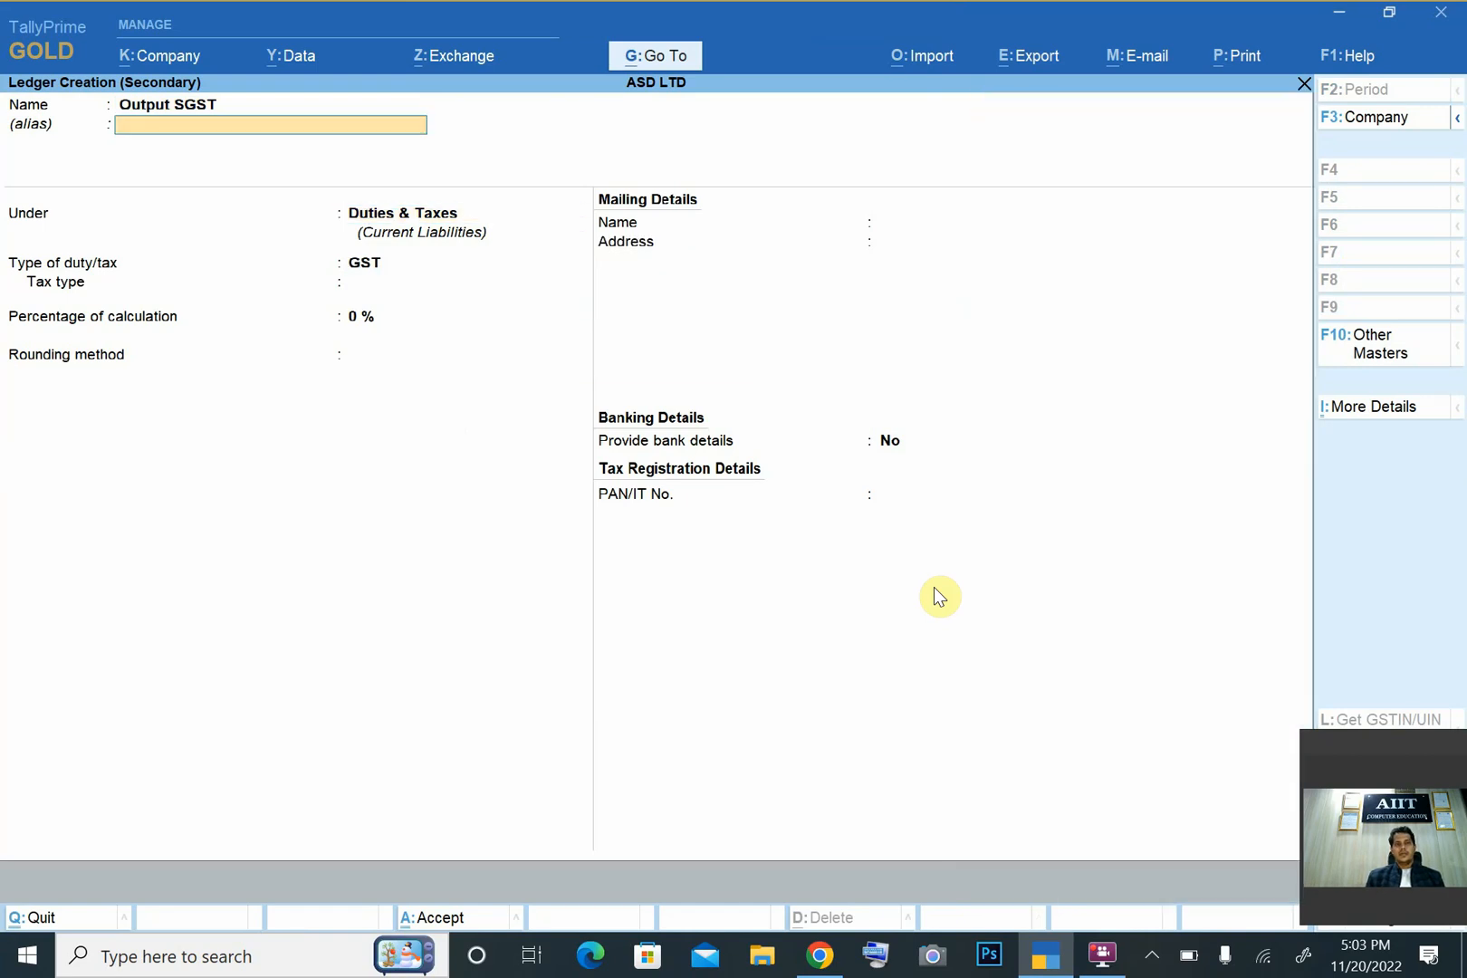
key(BackSpace)
key(BackSpace)
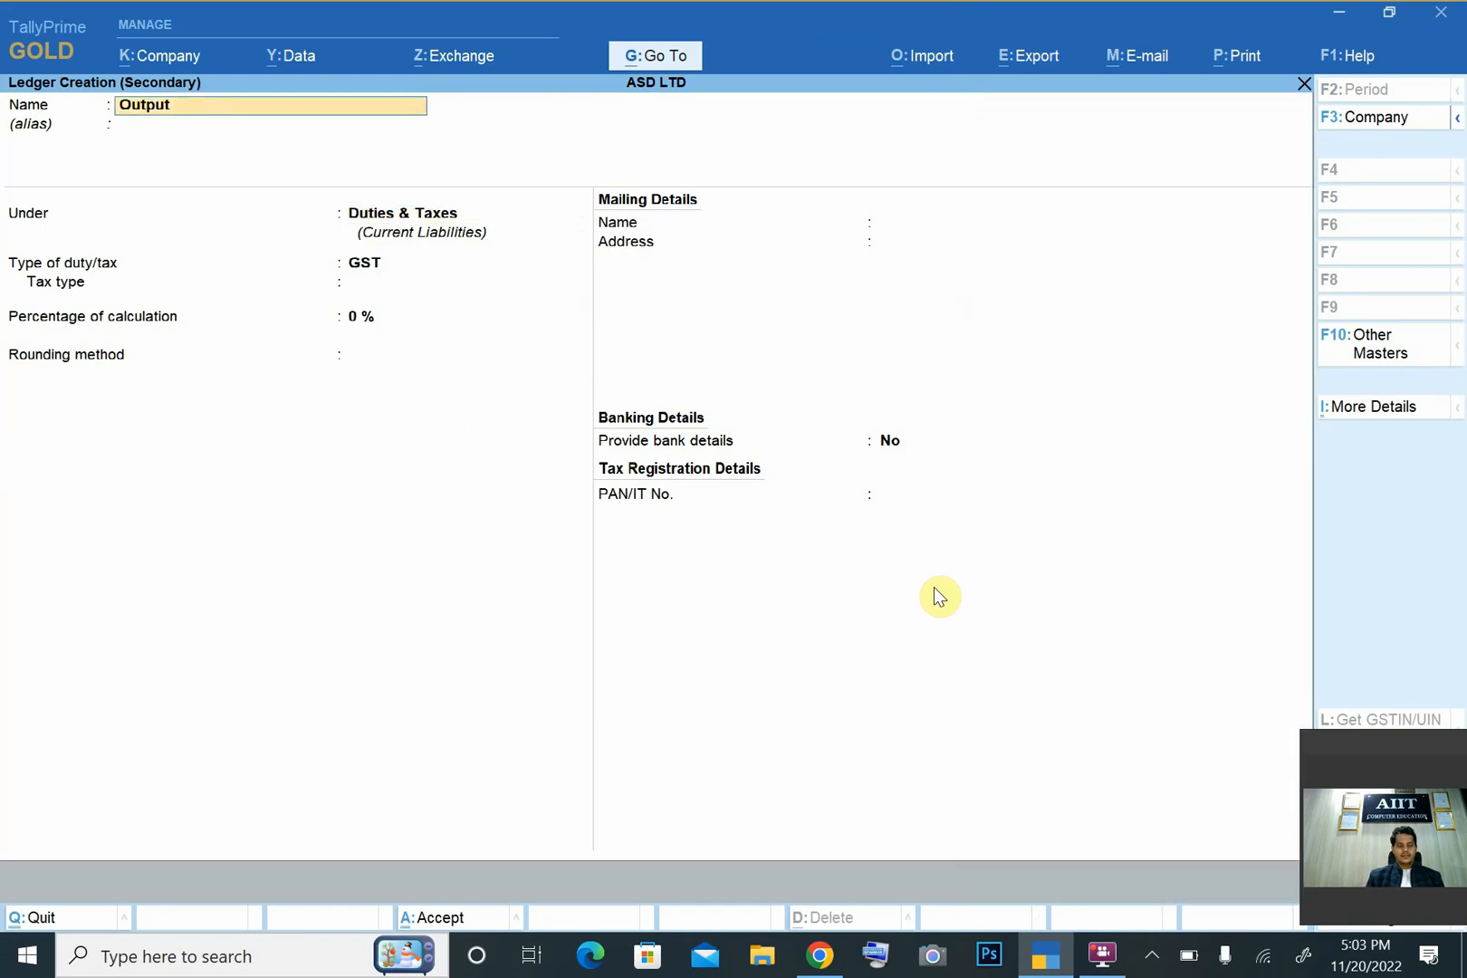
text(UTGST)
key(Return)
- Set the Output UTGST ledger's tax type to UT Tax and save the ledger into the sales voucher
key(Return)
key(Return)
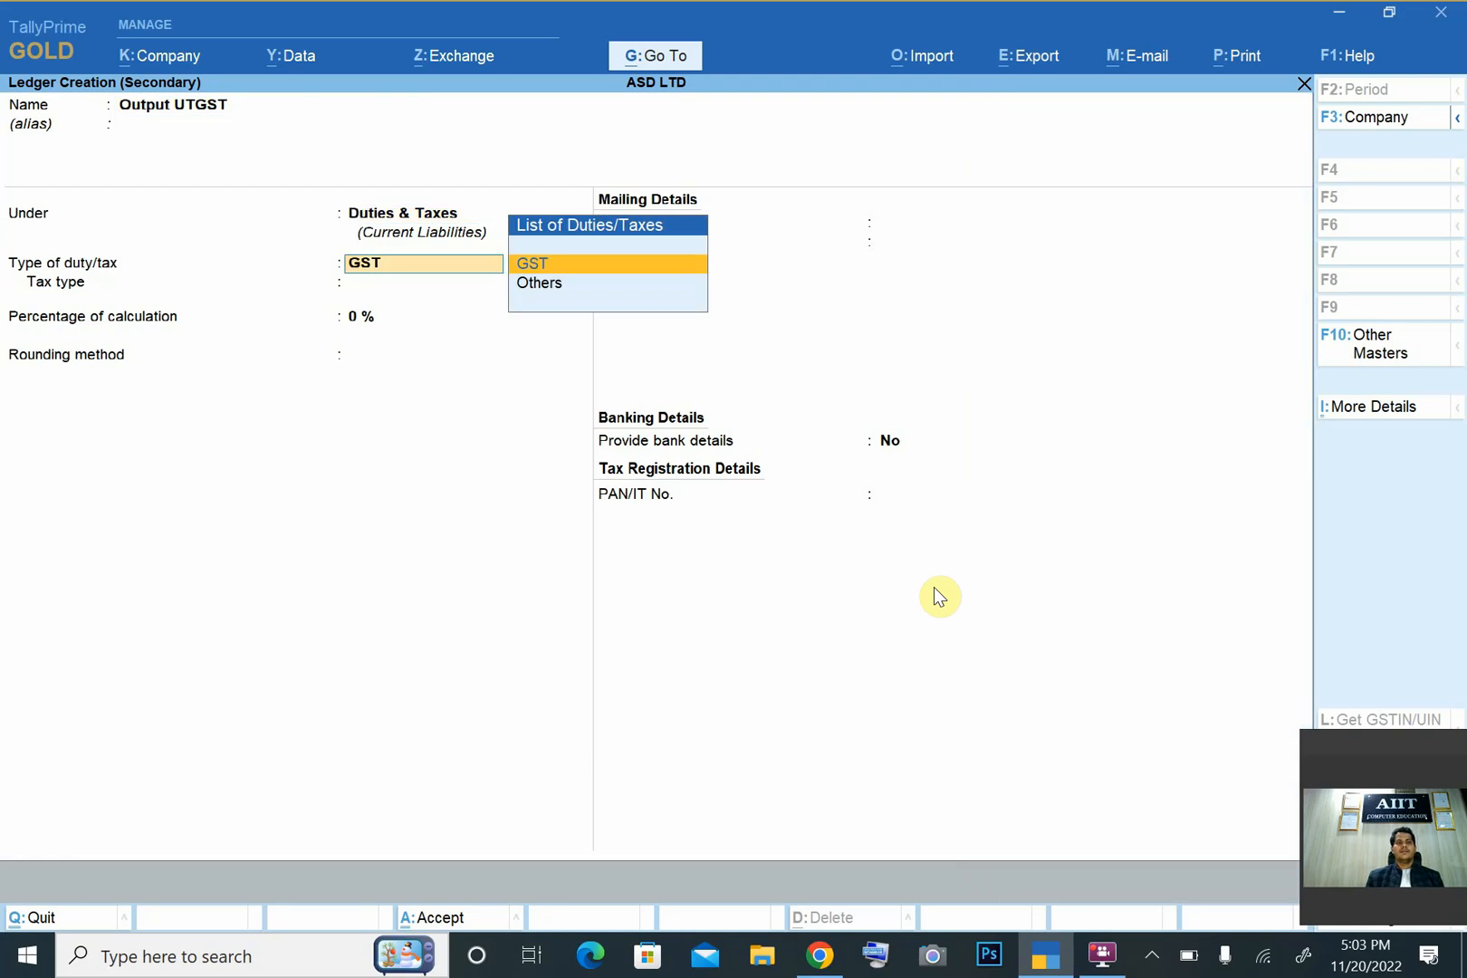
key(Return)
key(Down)
key(Down)
key(Down)
key(Down)
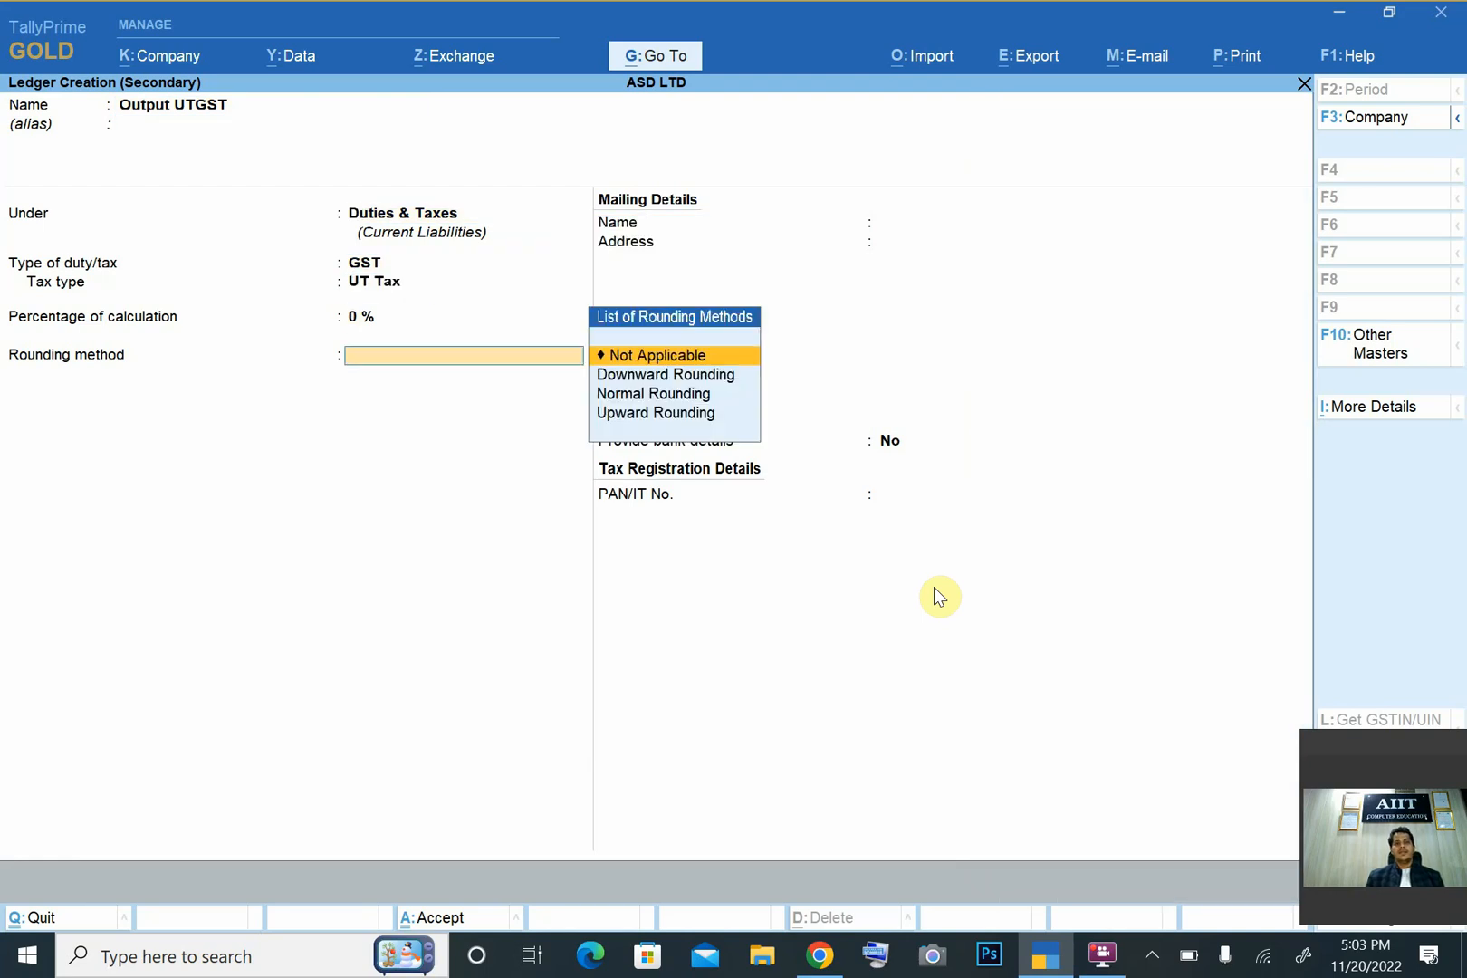
key(Return)
key(Return)
key(ctrl+a)
- Begin another ledger named Output GST Cess under Duties & Taxes
key(alt+c)
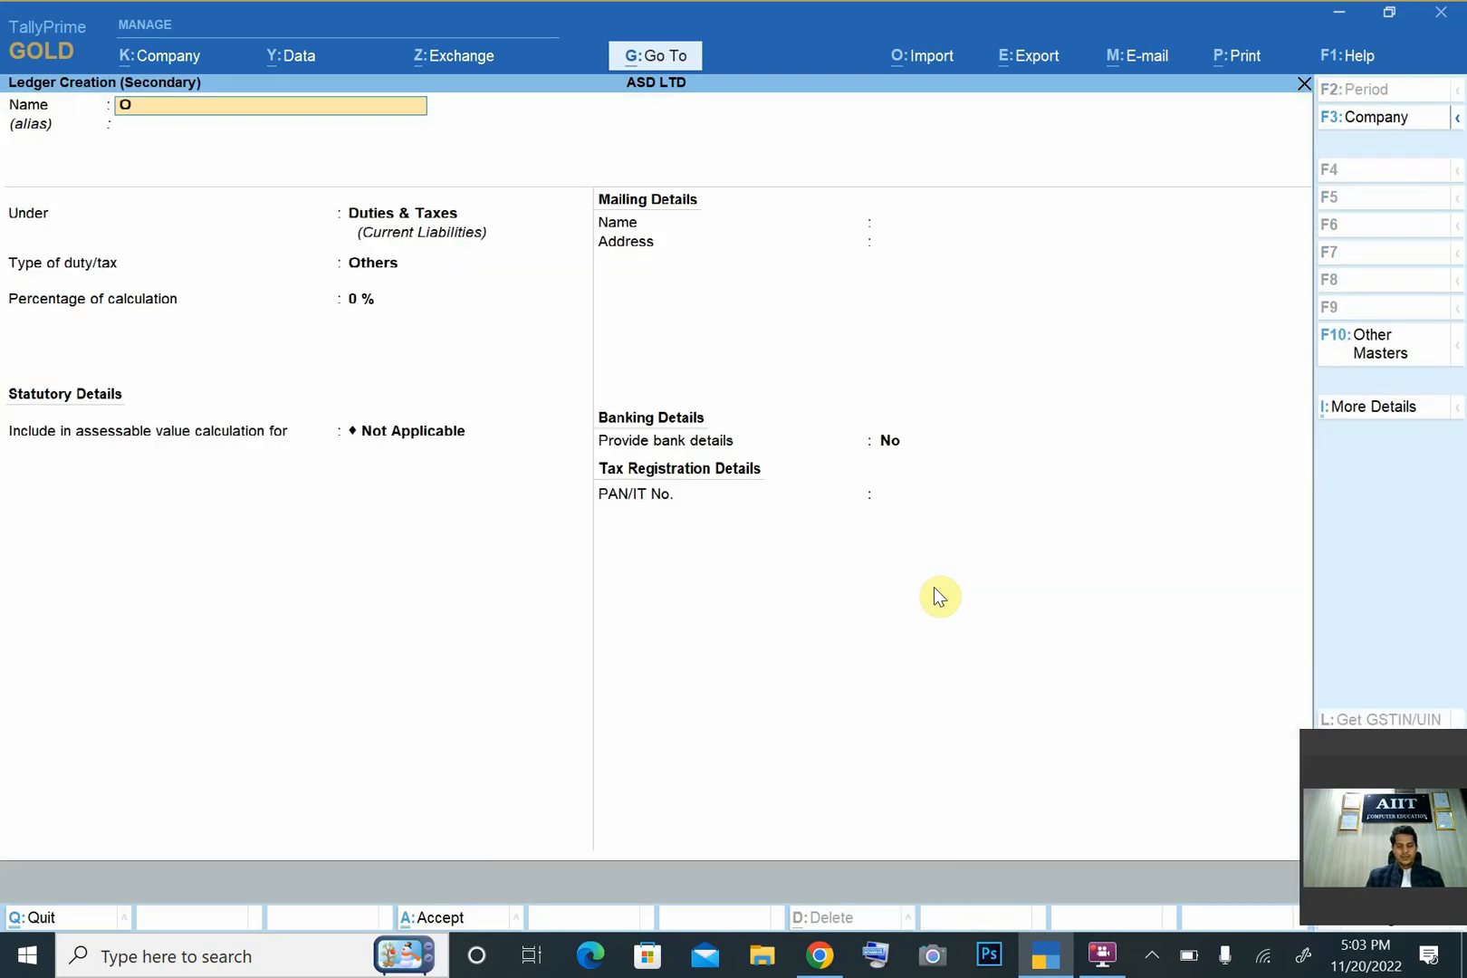
text(Outpout)
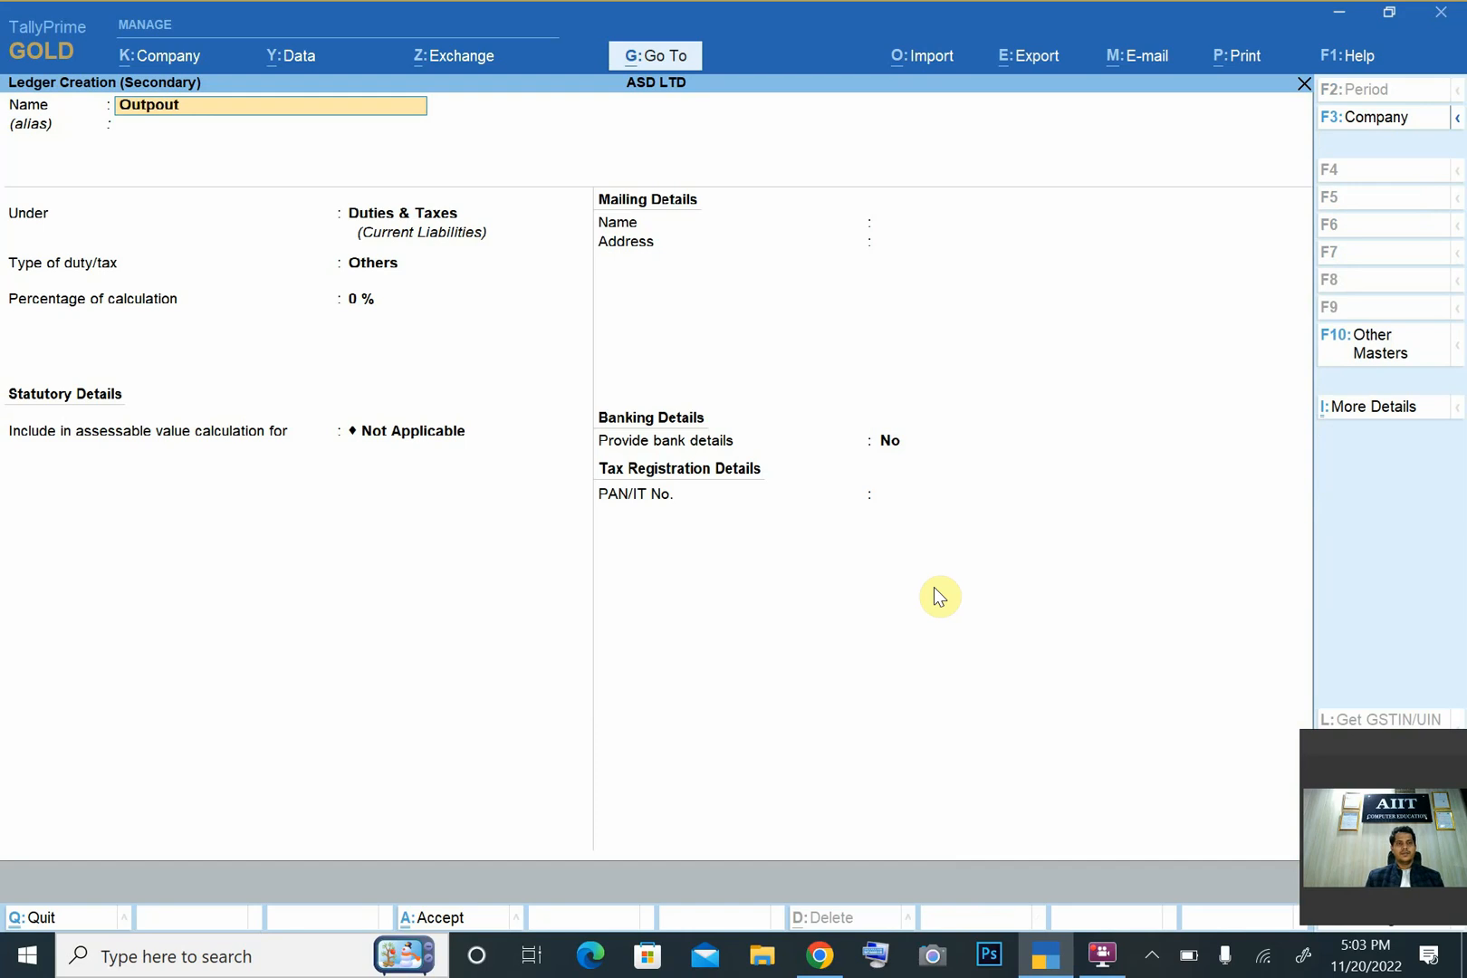
key(BackSpace)
key(BackSpace)
key(BackSpace)
text(ut GST)
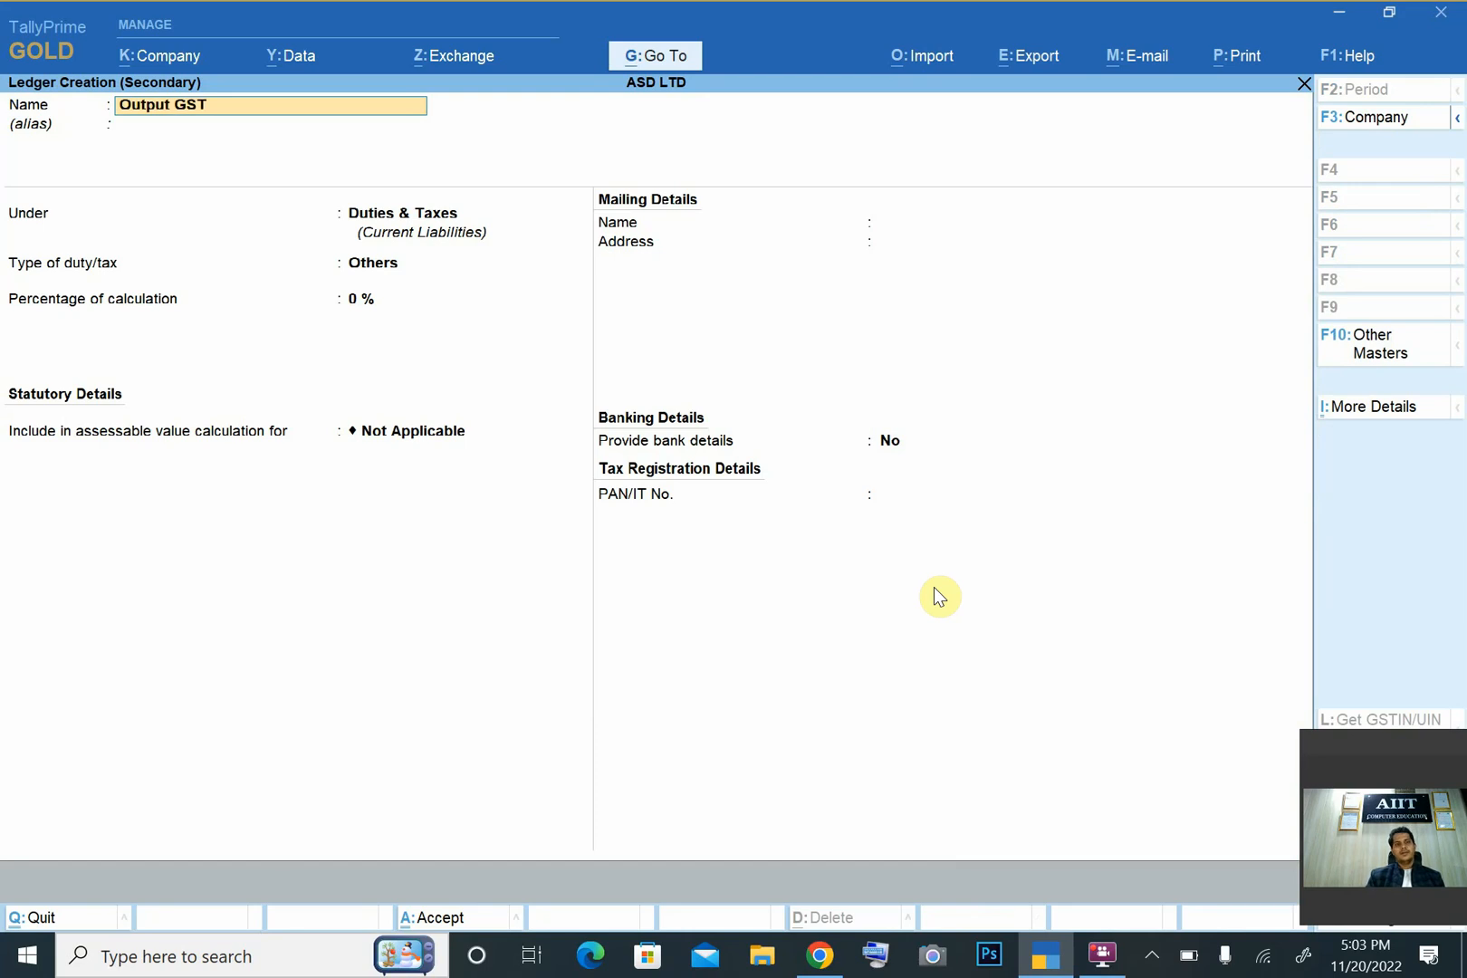
text( Ce)
key(Return)
key(Return)
key(Return)
- Set the cess ledger's duty type to GST and tax type to Cess, and save it into the sales voucher
key(Up)
key(Return)
key(Up)
key(Up)
key(Up)
key(Up)
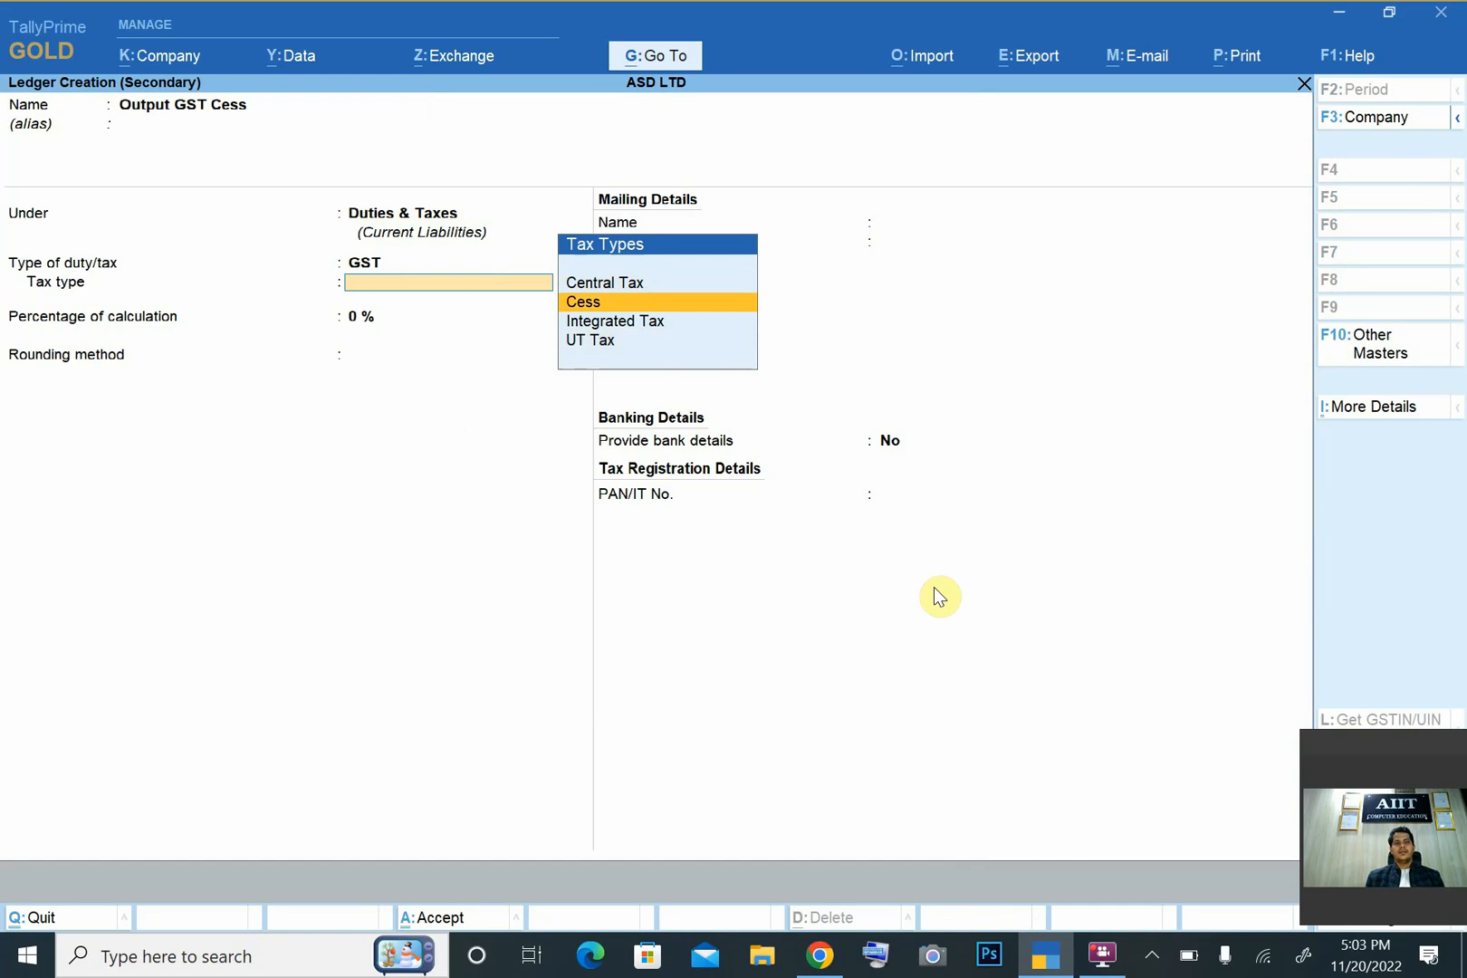
key(Return)
key(Return)
key(ctrl+a)
key(Return)
key(Return)
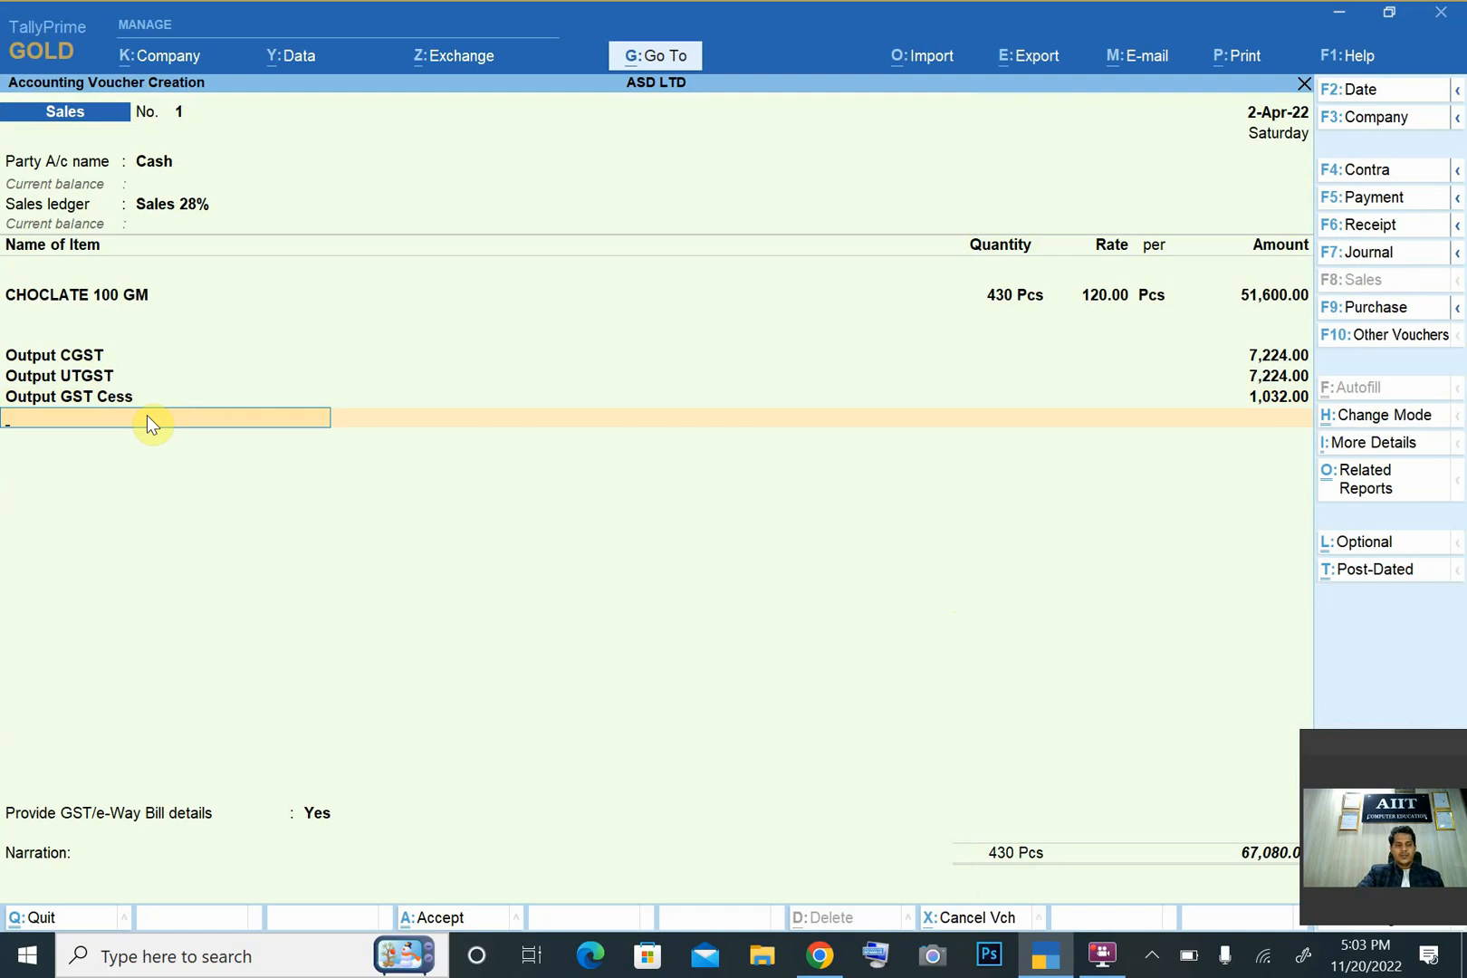
- Save the sales voucher without sending its details for e-Way Bill generation
key(ctrl)
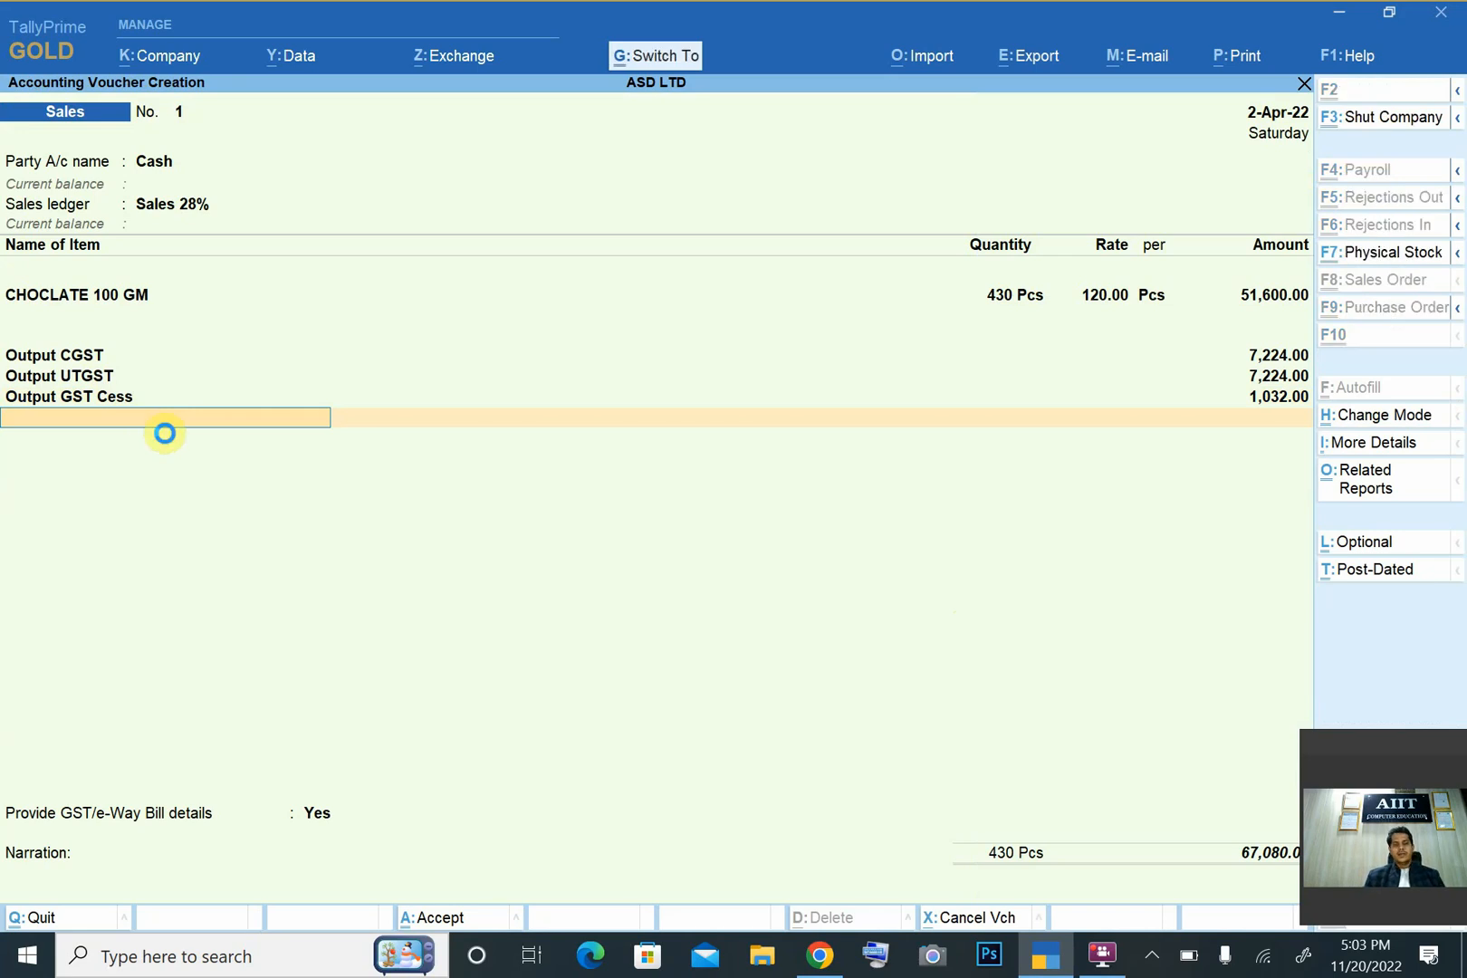
key(ctrl+a)
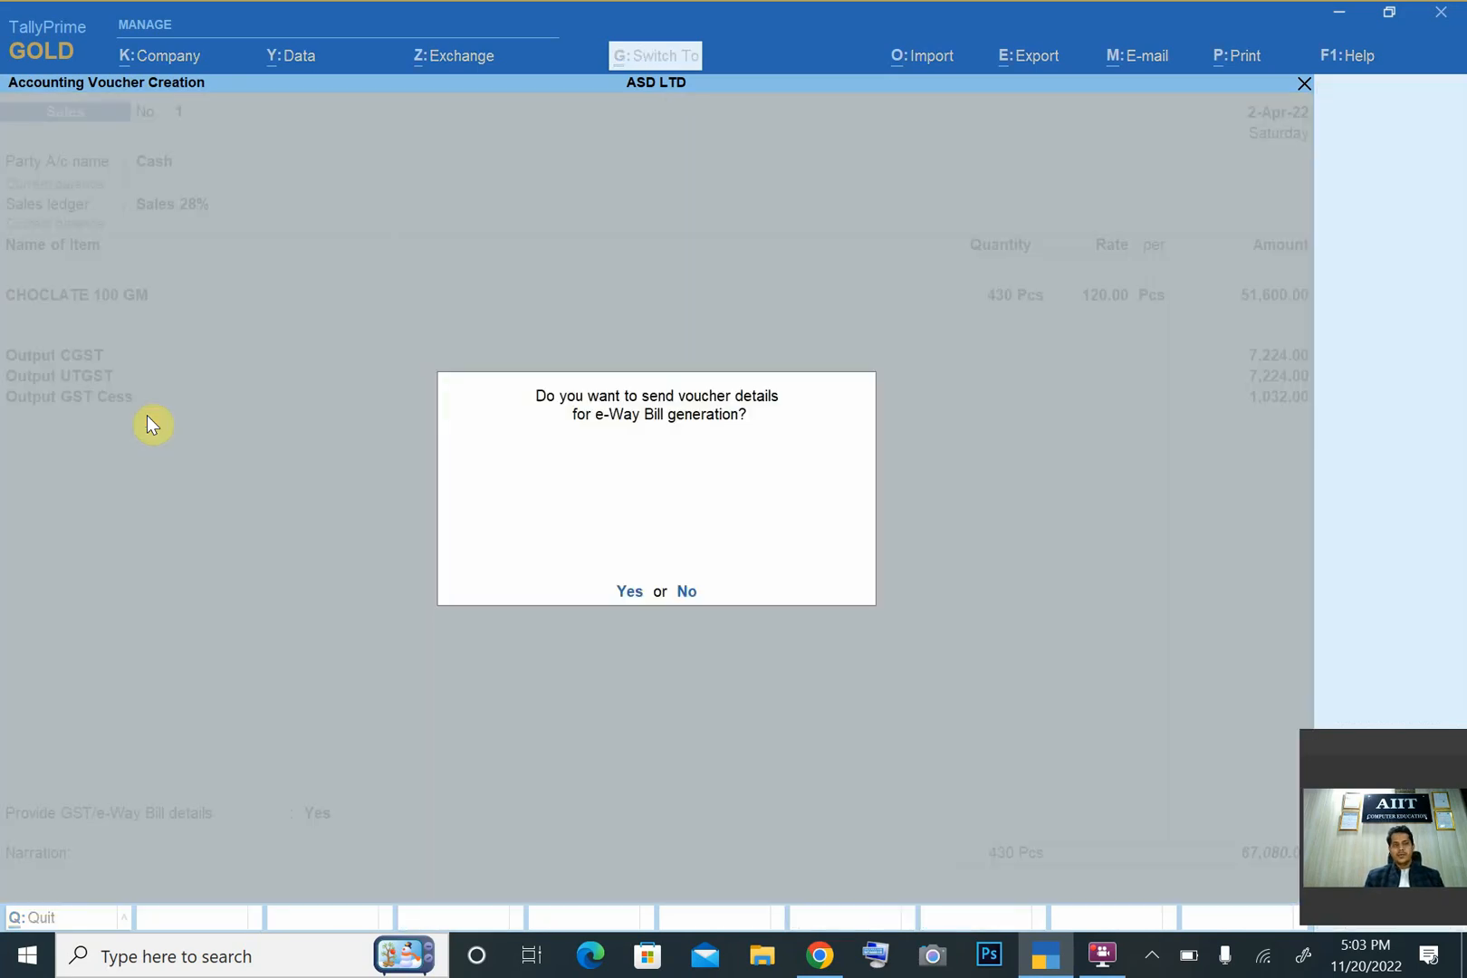
key(n)
- Reopen the saved sales voucher and examine its tax invoice in the print preview, including the tax breakdown
key(Page_Up)
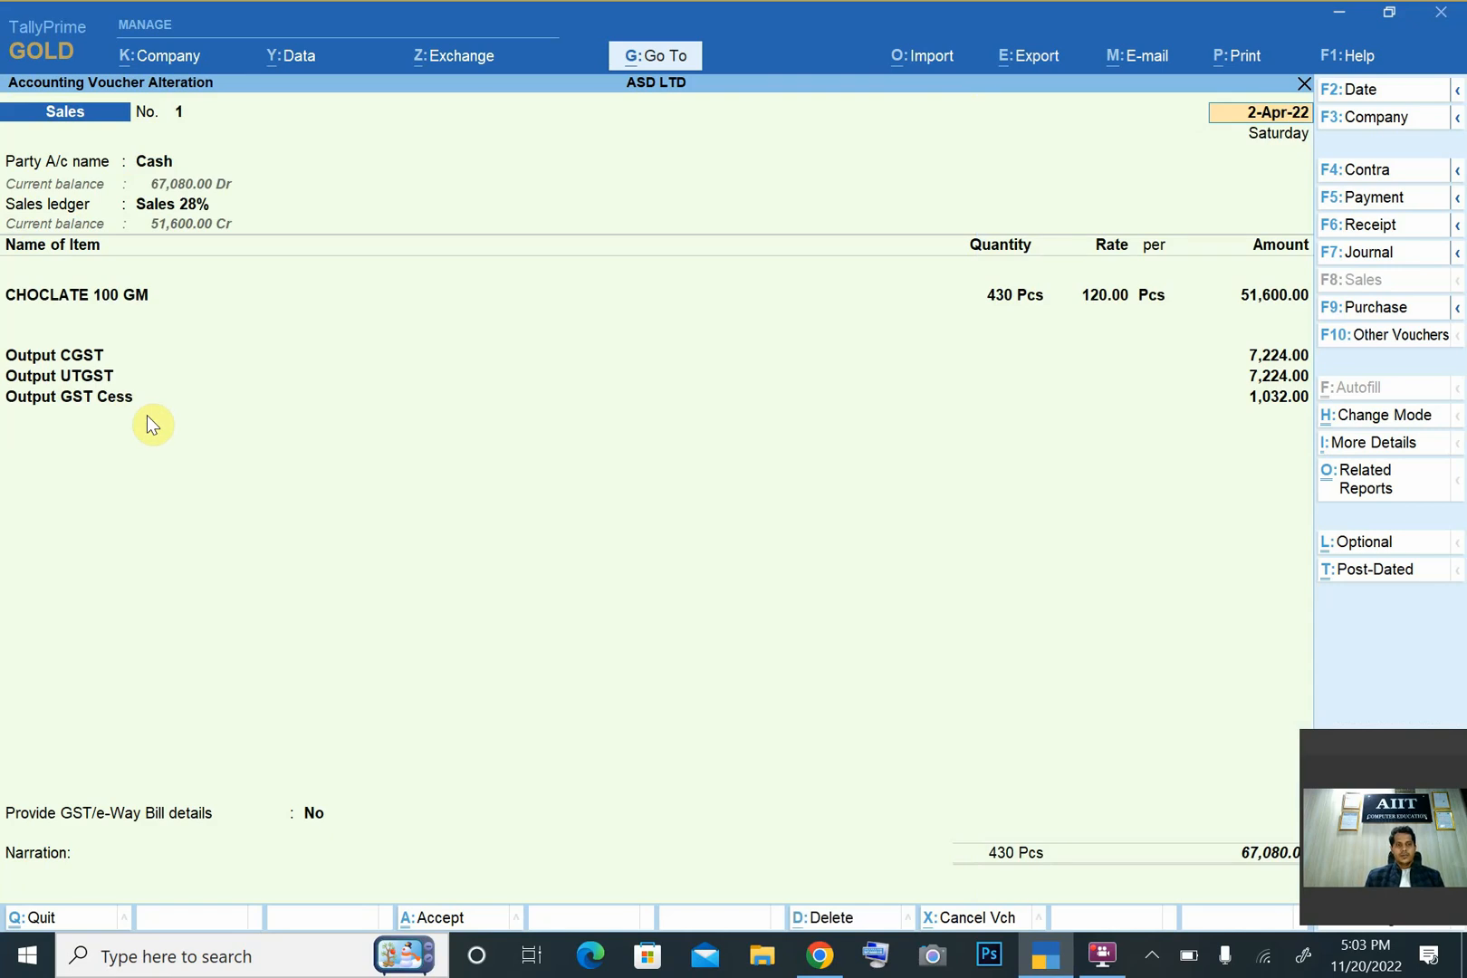
key(ctrl+p)
key(i)
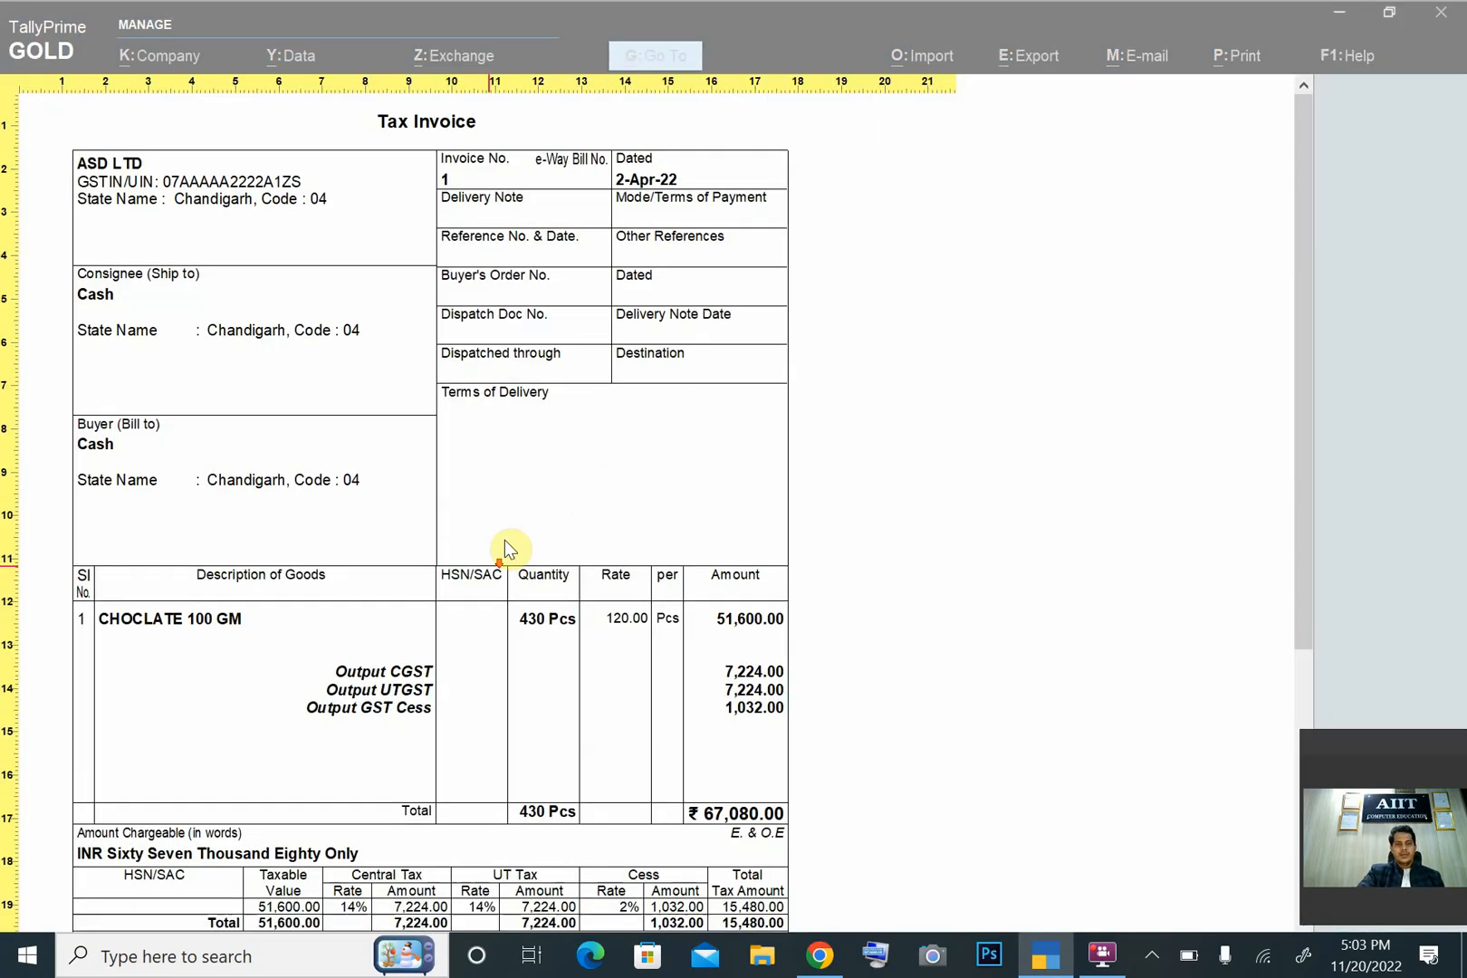
scroll(402, 684, down, 1)
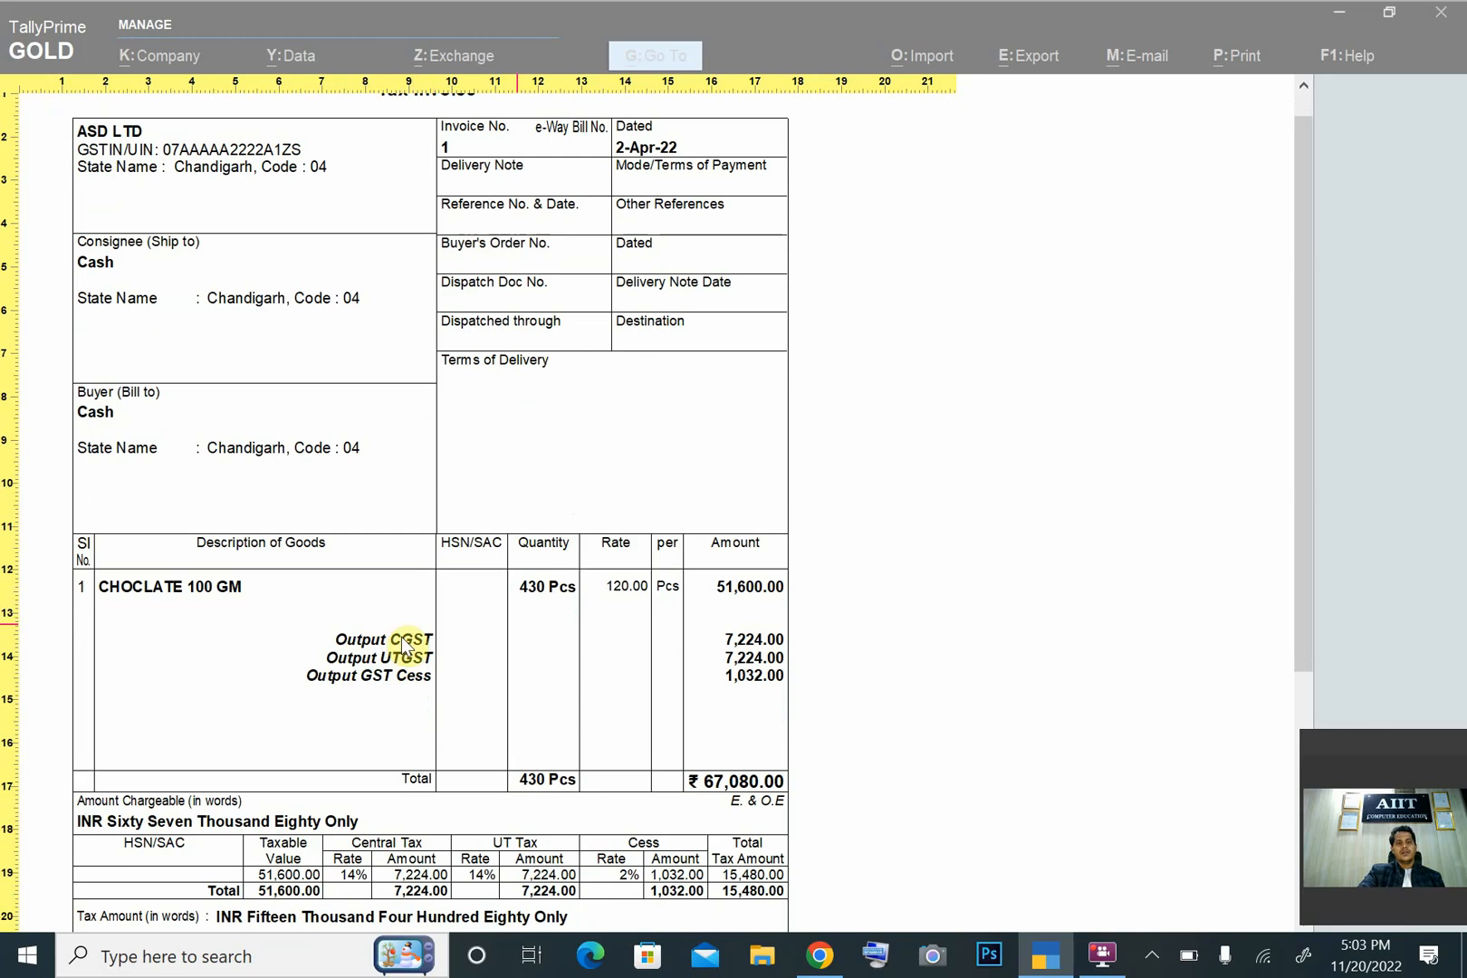
key(Escape)
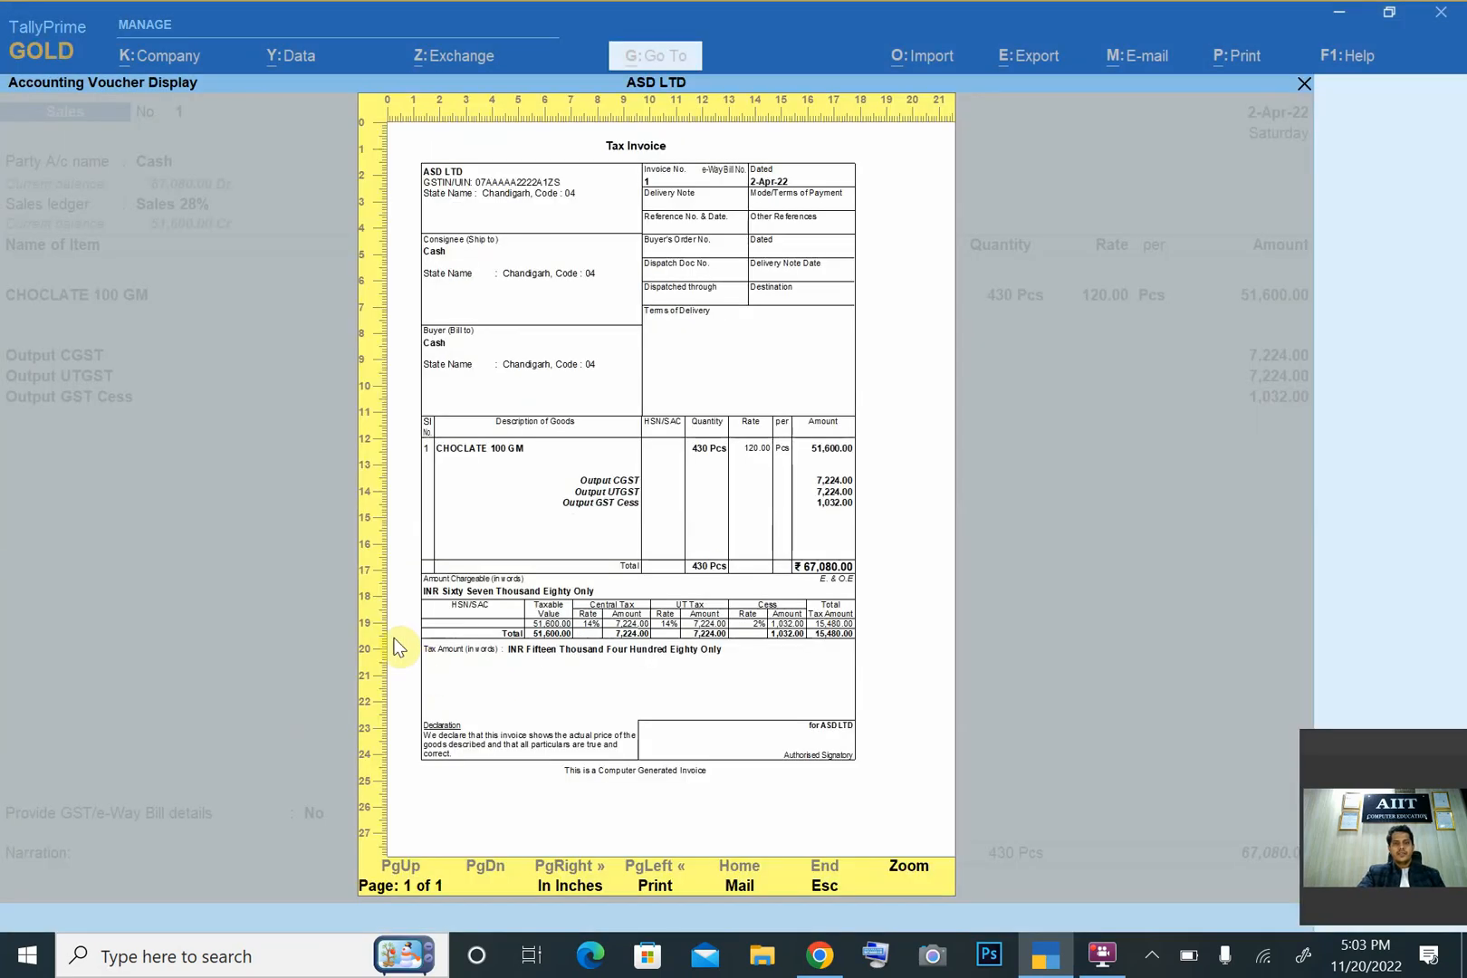
key(Escape)
key(Escape)
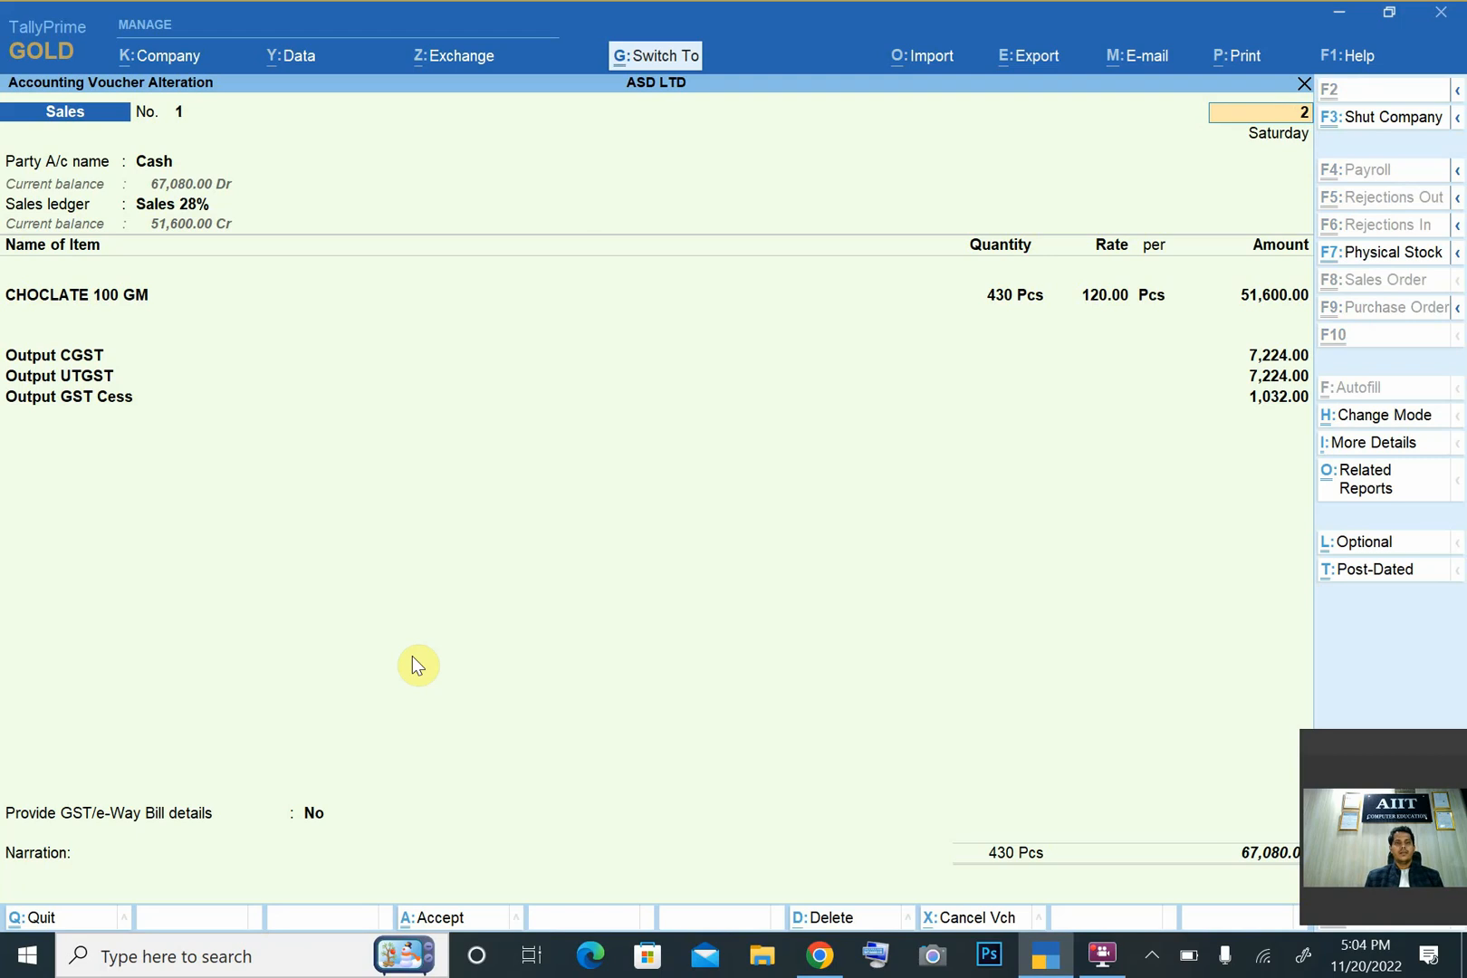
- Accept the reopened sales voucher again, declining e-Way Bill generation, and quit voucher entry
key(ctrl+a)
key(n)
key(Escape)
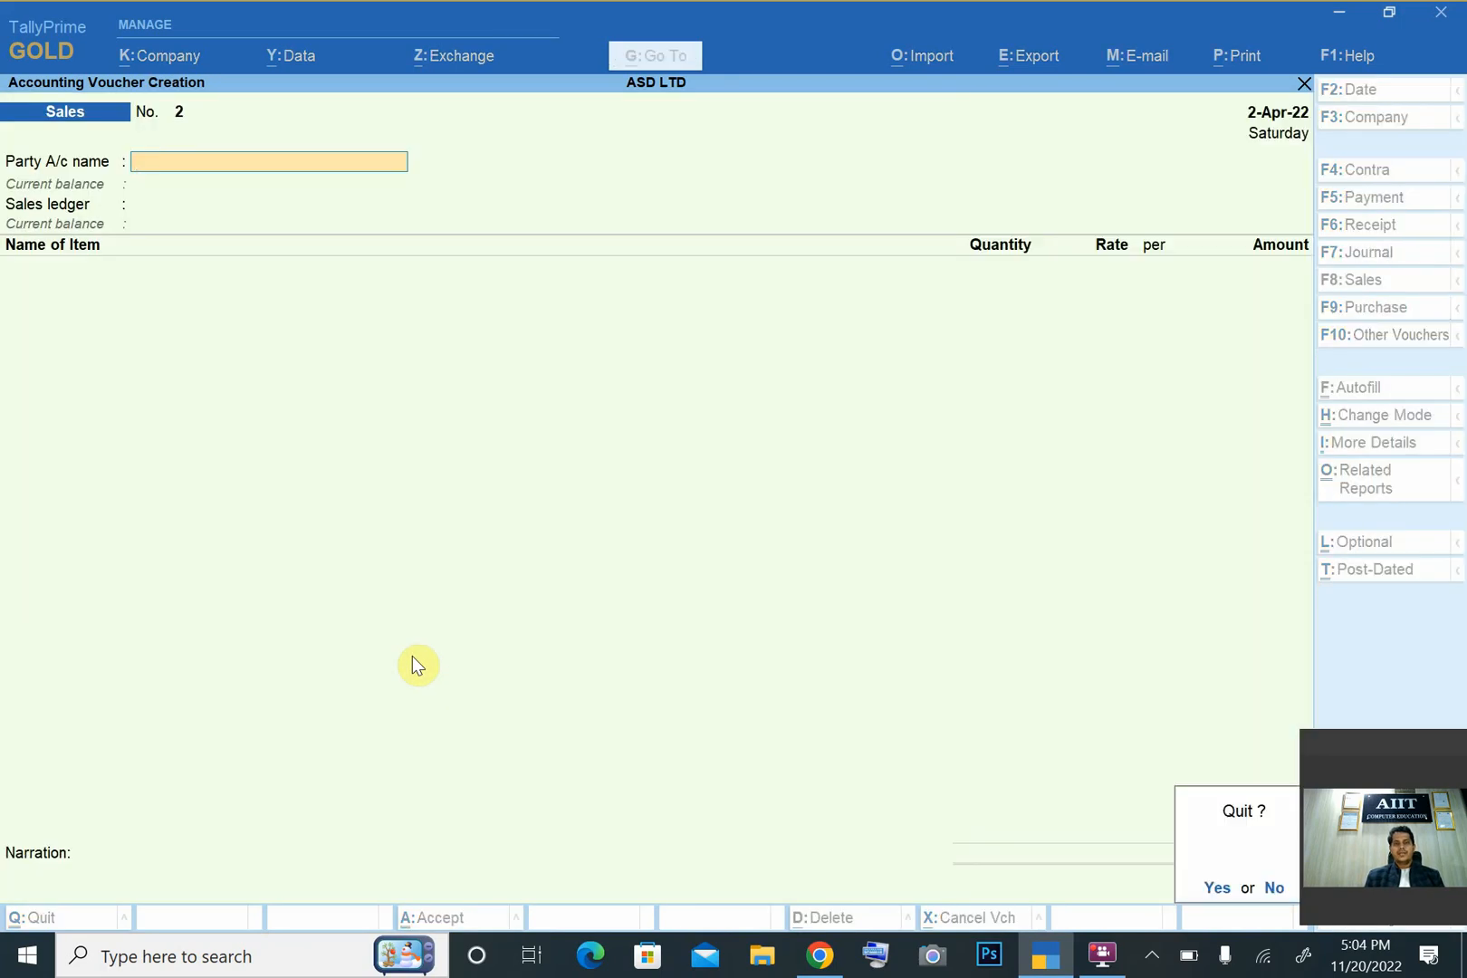
key(y)
- Open the balance sheet and examine the input and output tax ledger balances under Duties & Taxes
key(b)
key(Down)
key(Down)
key(Down)
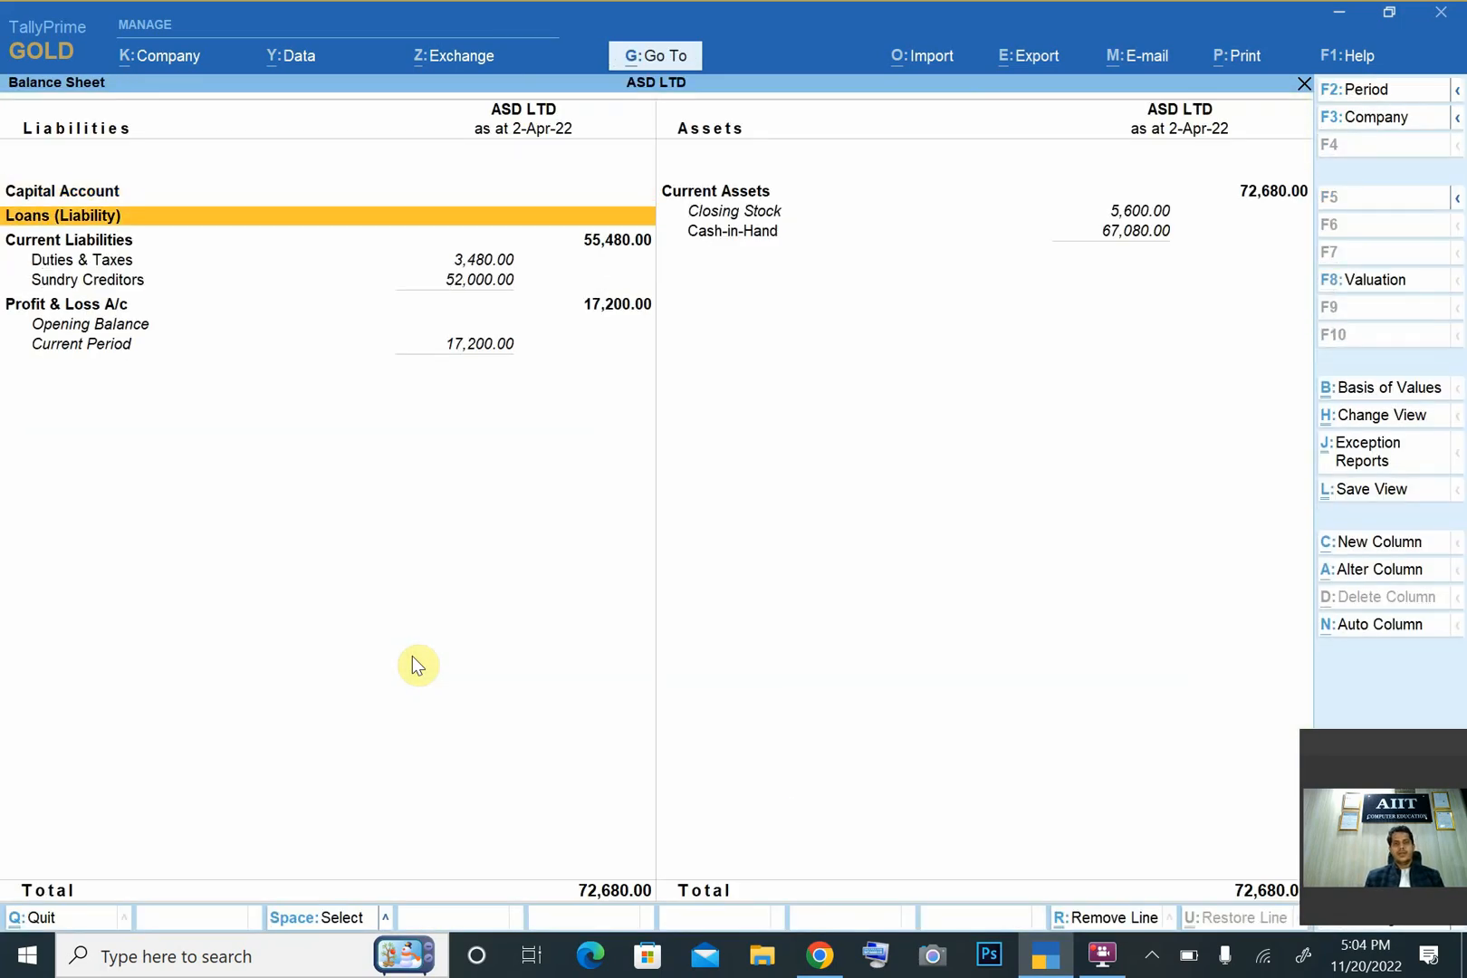
key(Return)
key(Down)
key(Down)
key(Down)
key(Down)
key(Down)
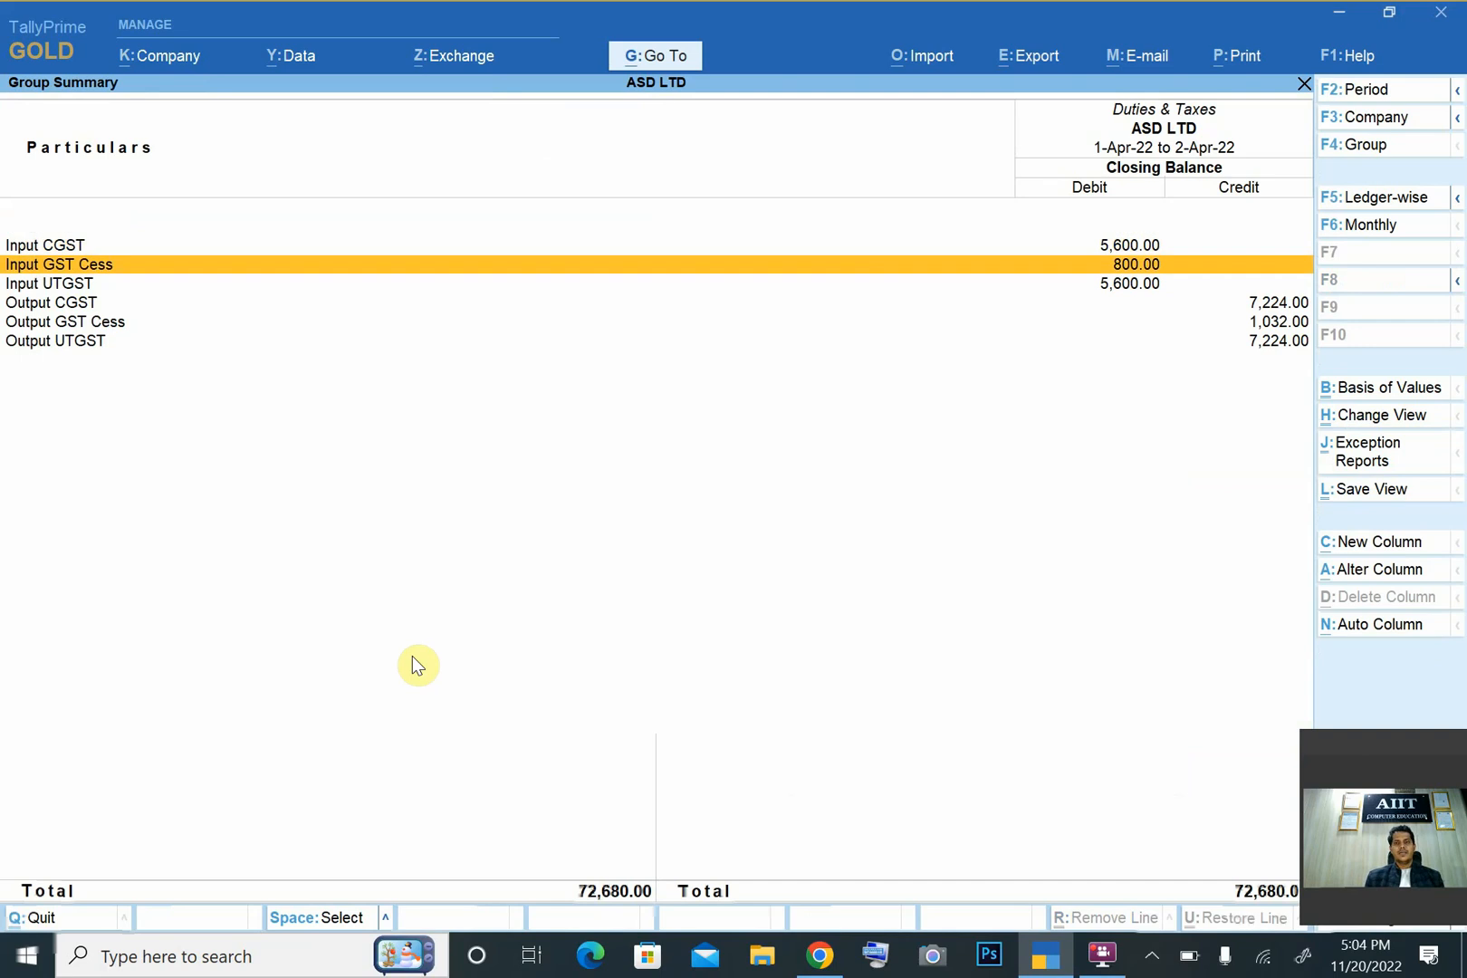
key(Up)
key(Up)
key(Up)
key(Up)
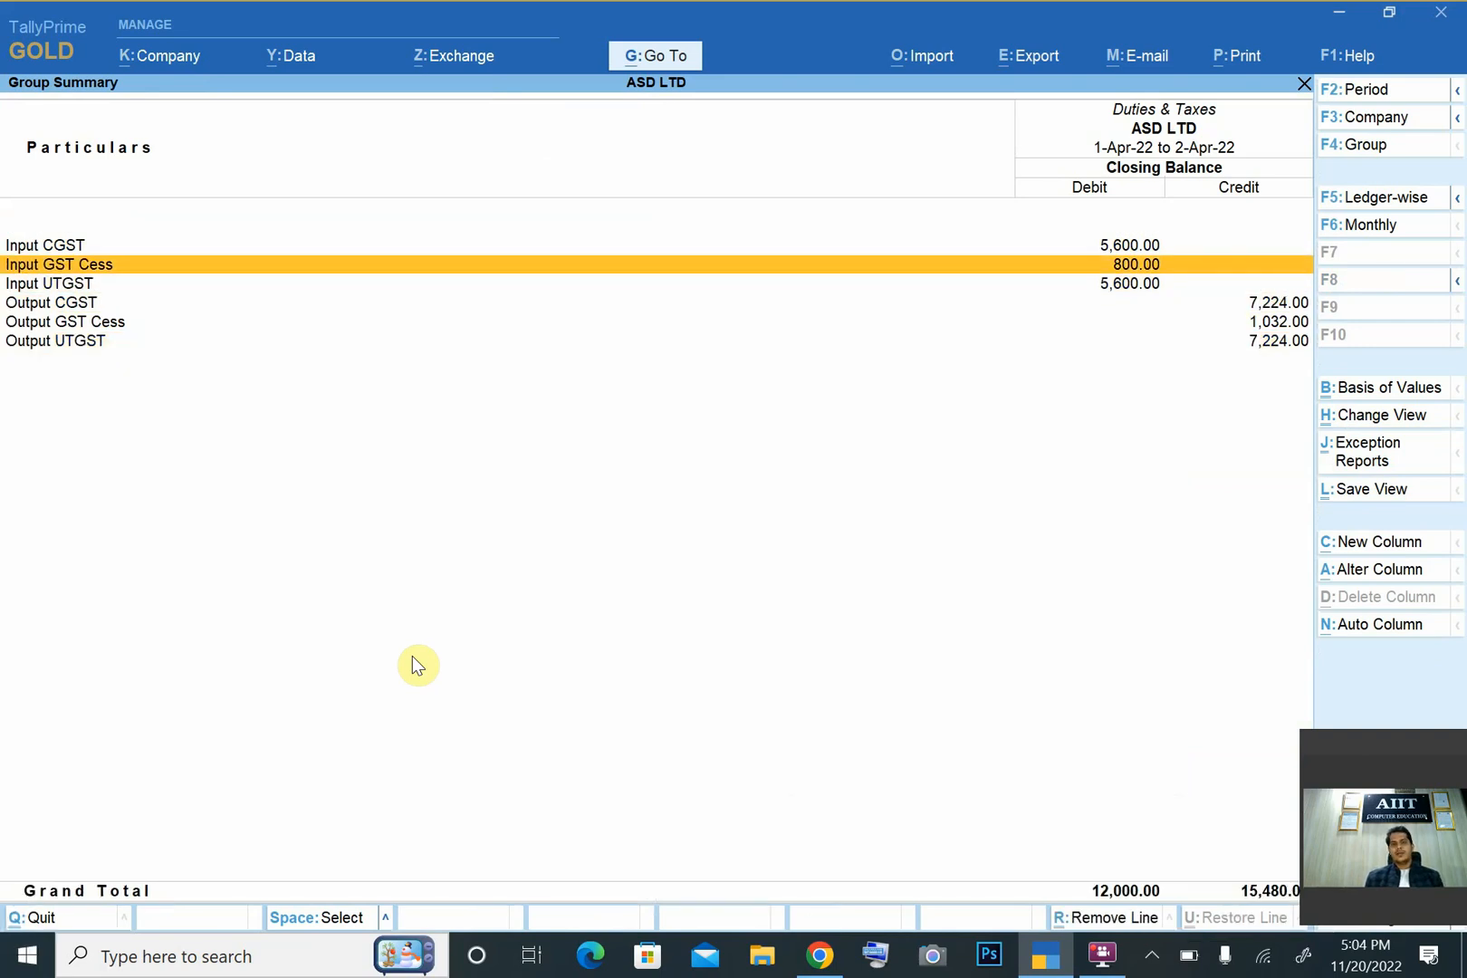
key(Escape)
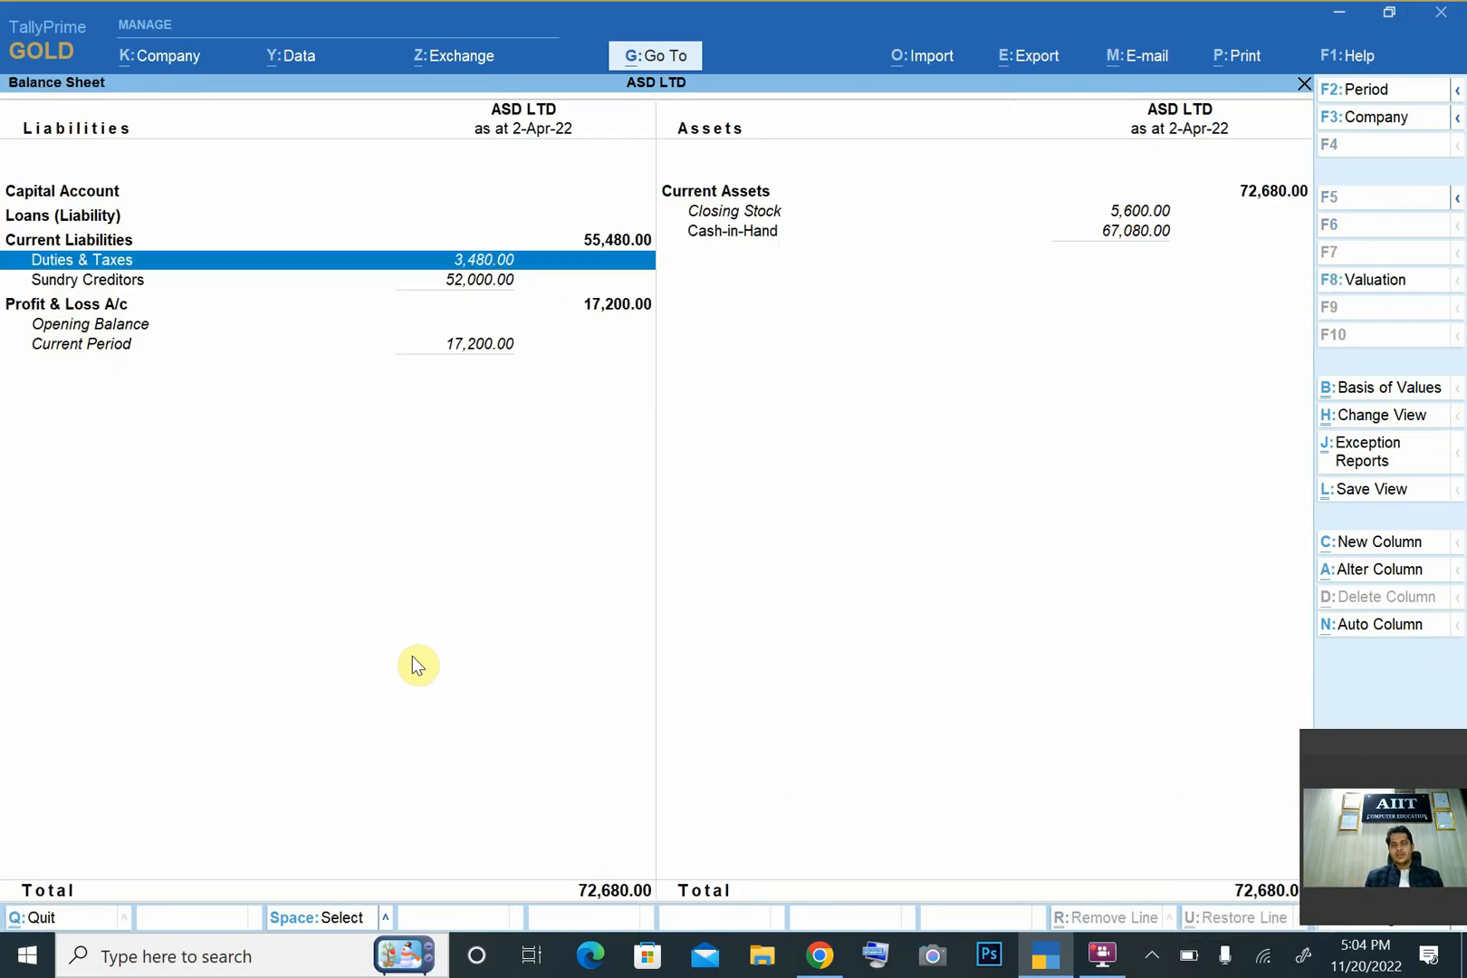